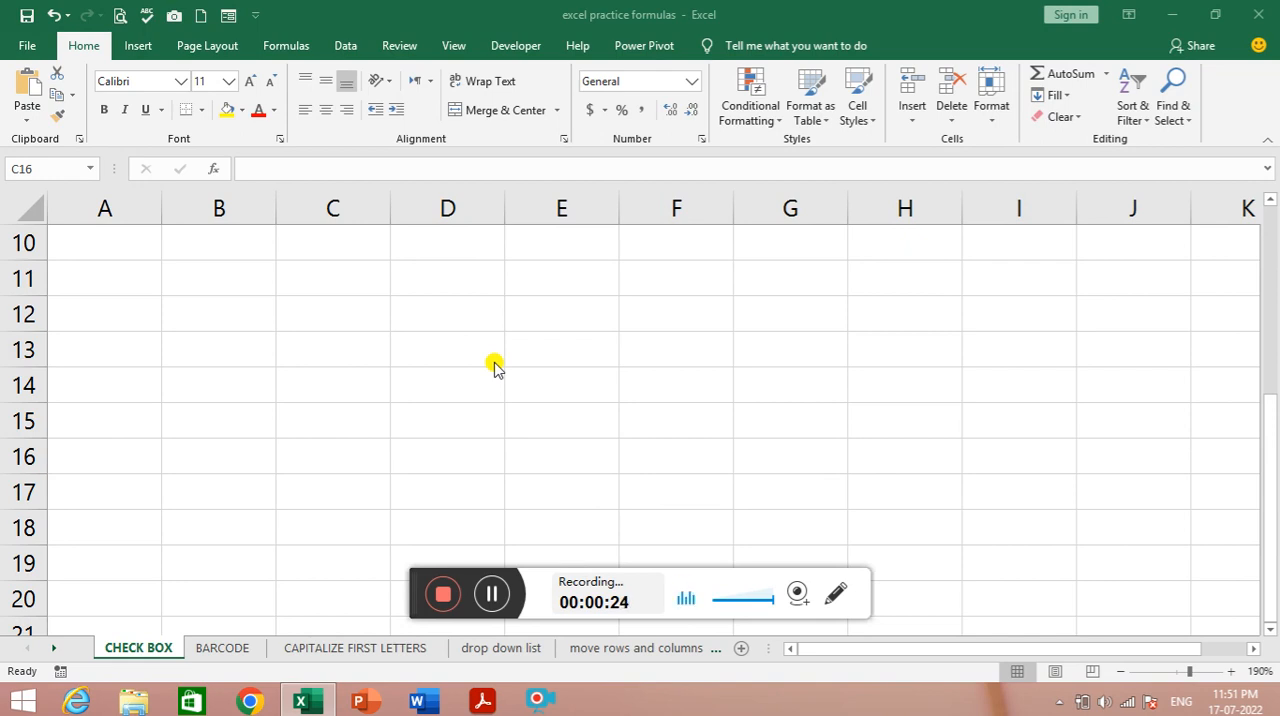
# - Tick the Task 1 and Task 2 check boxes in column E of the to-do list
pyautogui.click(464, 344)
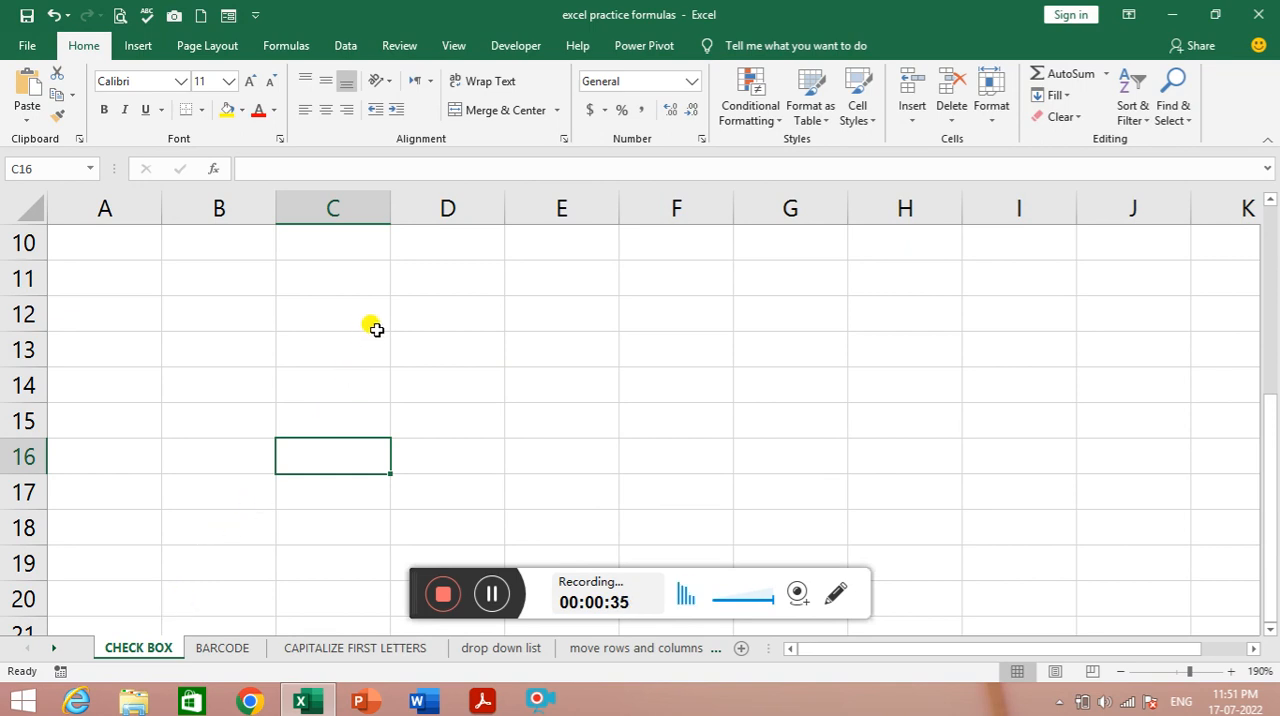
pyautogui.click(447, 325)
pyautogui.scroll(3, 468, 330)
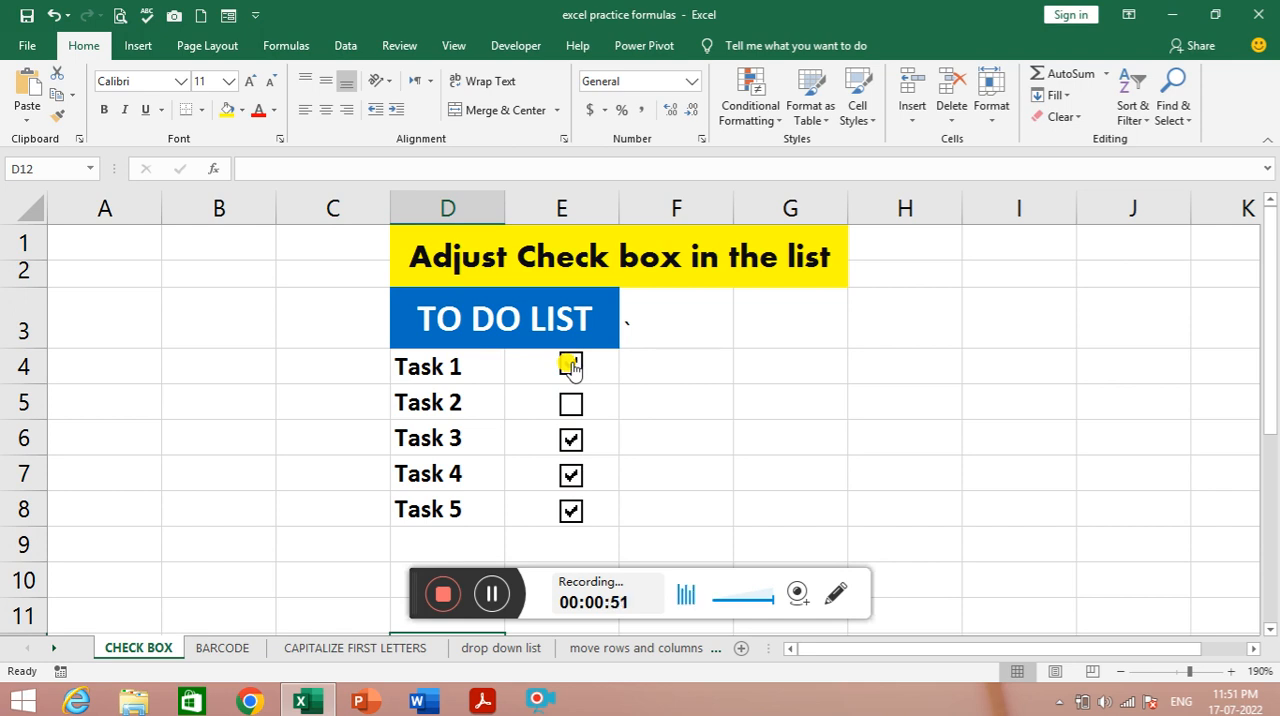
pyautogui.click(569, 365)
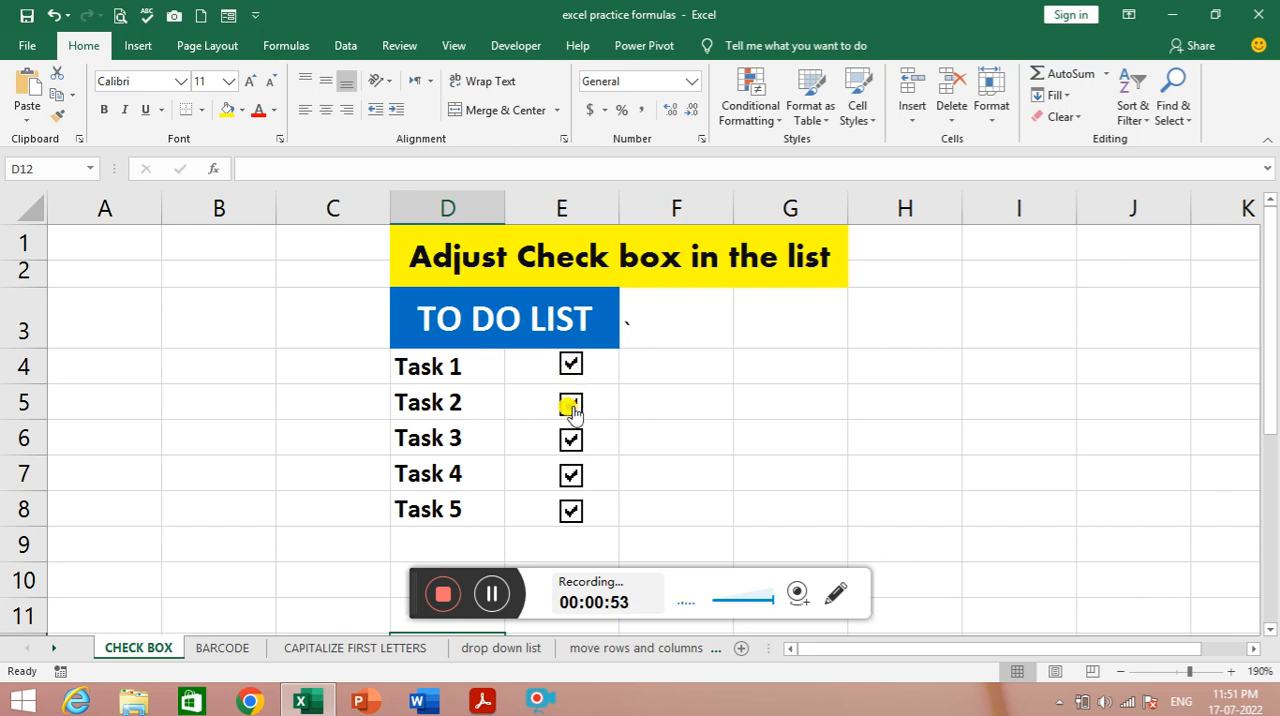
pyautogui.click(574, 408)
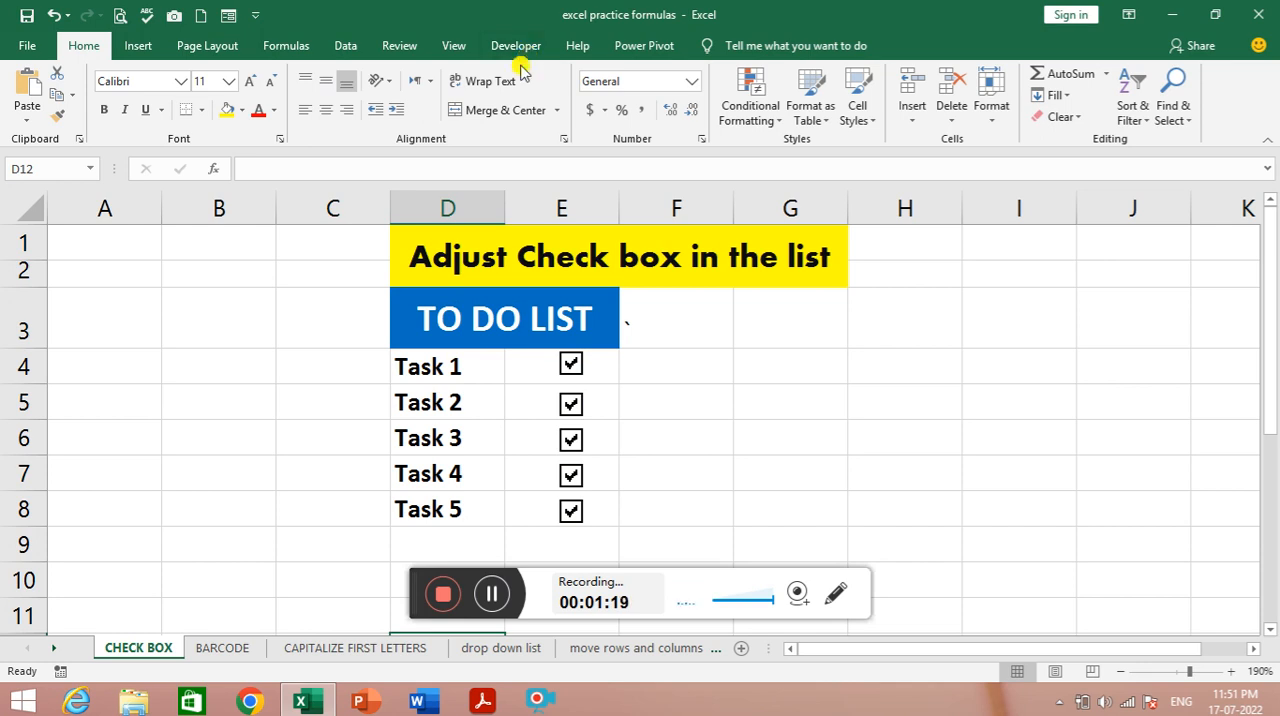
# - Make sure Developer is enabled among the main tabs in the ribbon customization options and apply the settings
pyautogui.rightClick(505, 129)
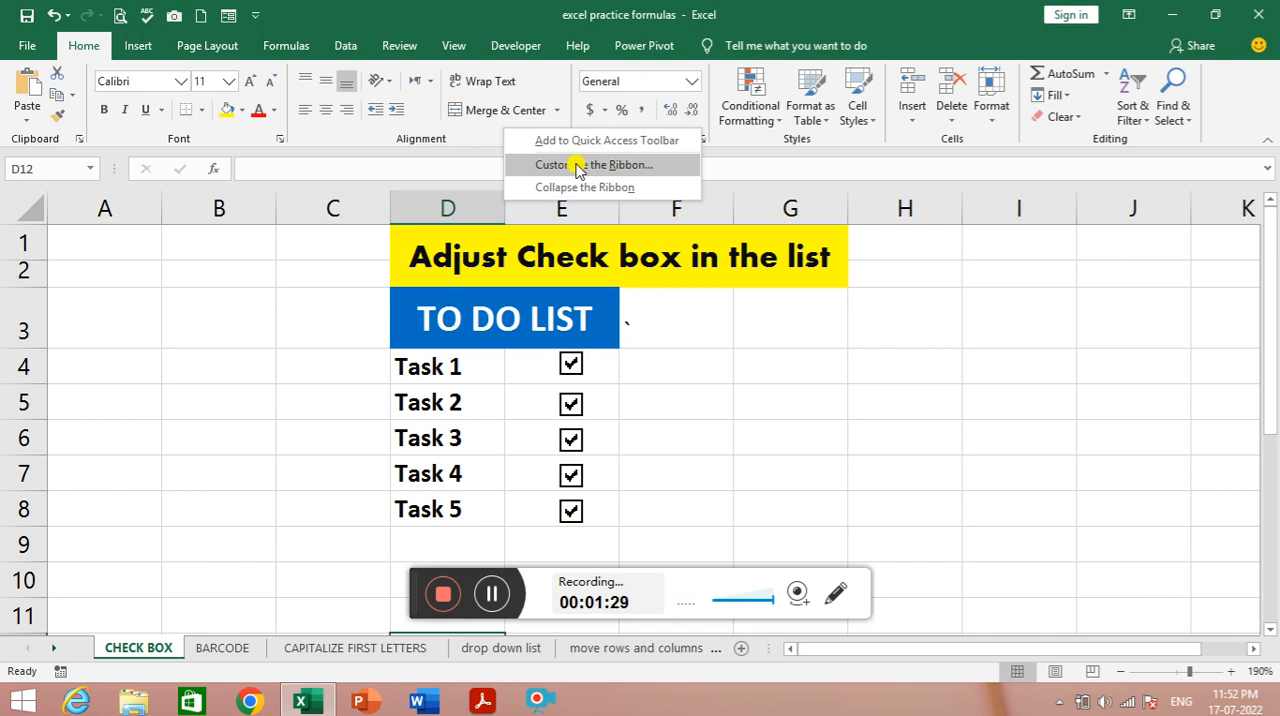
pyautogui.click(577, 166)
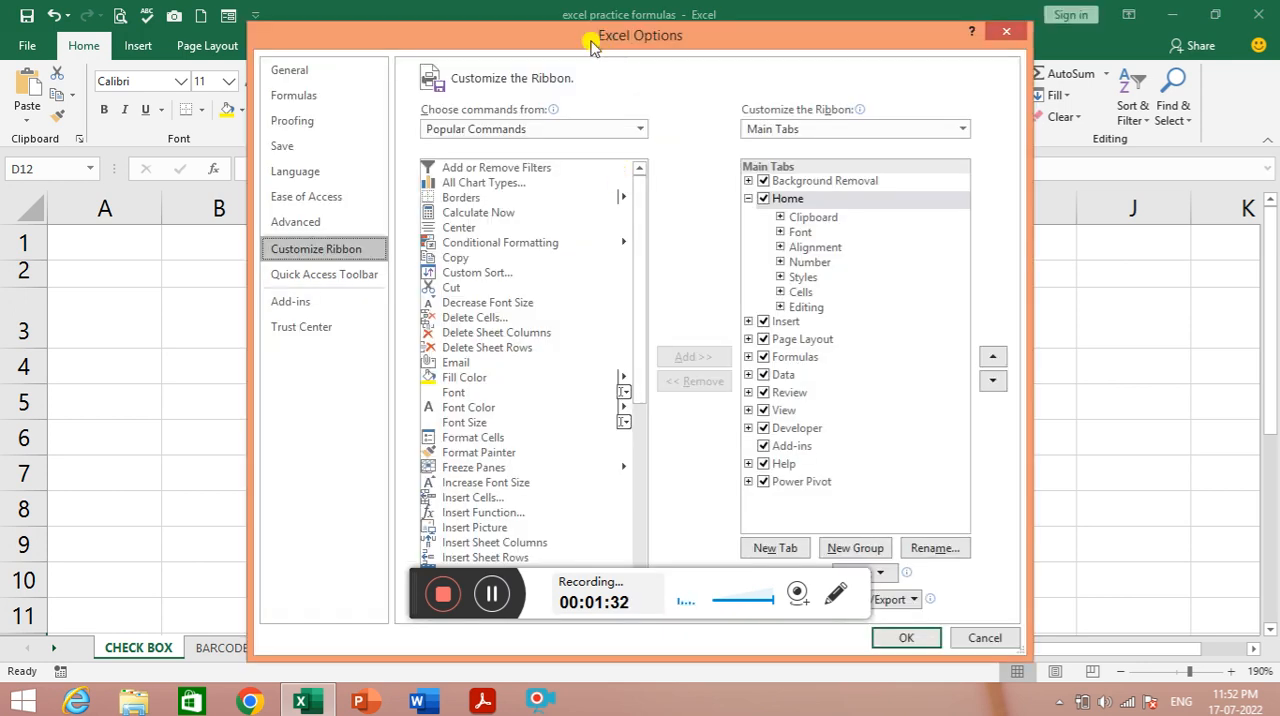
pyautogui.moveTo(588, 45); pyautogui.dragTo(519, 26)
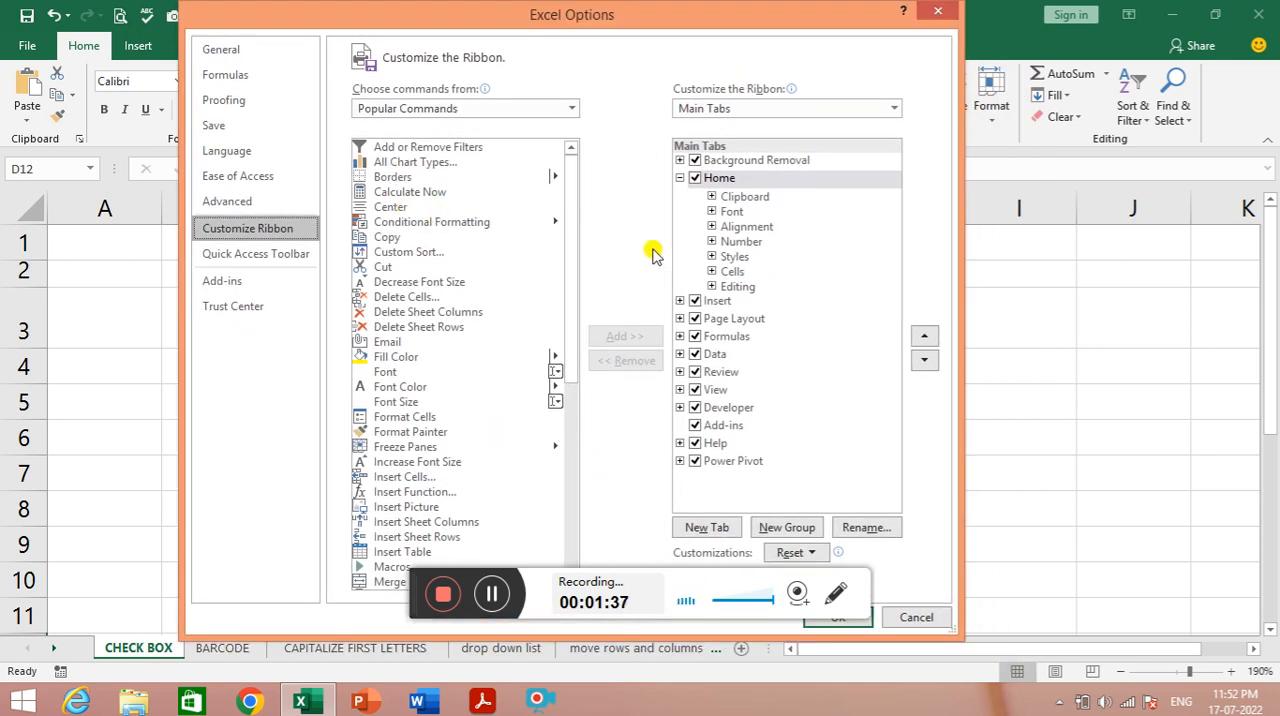
pyautogui.click(694, 411)
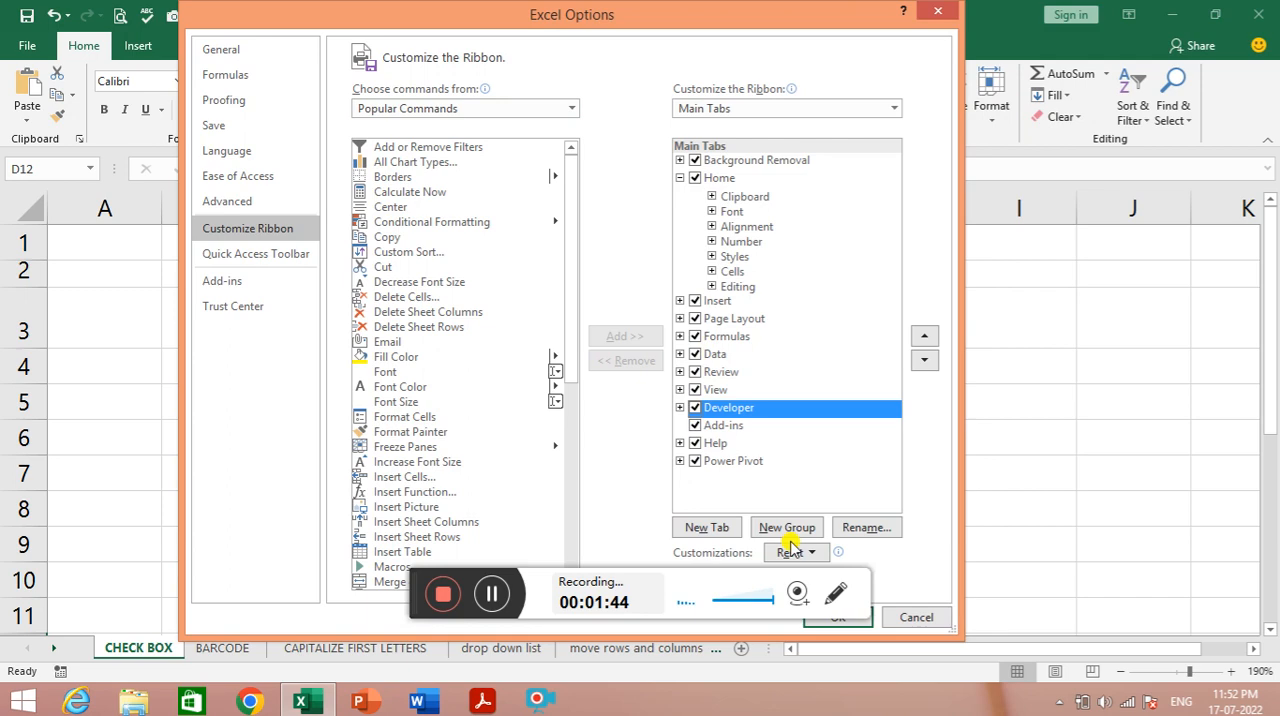
pyautogui.moveTo(676, 18); pyautogui.dragTo(735, 56)
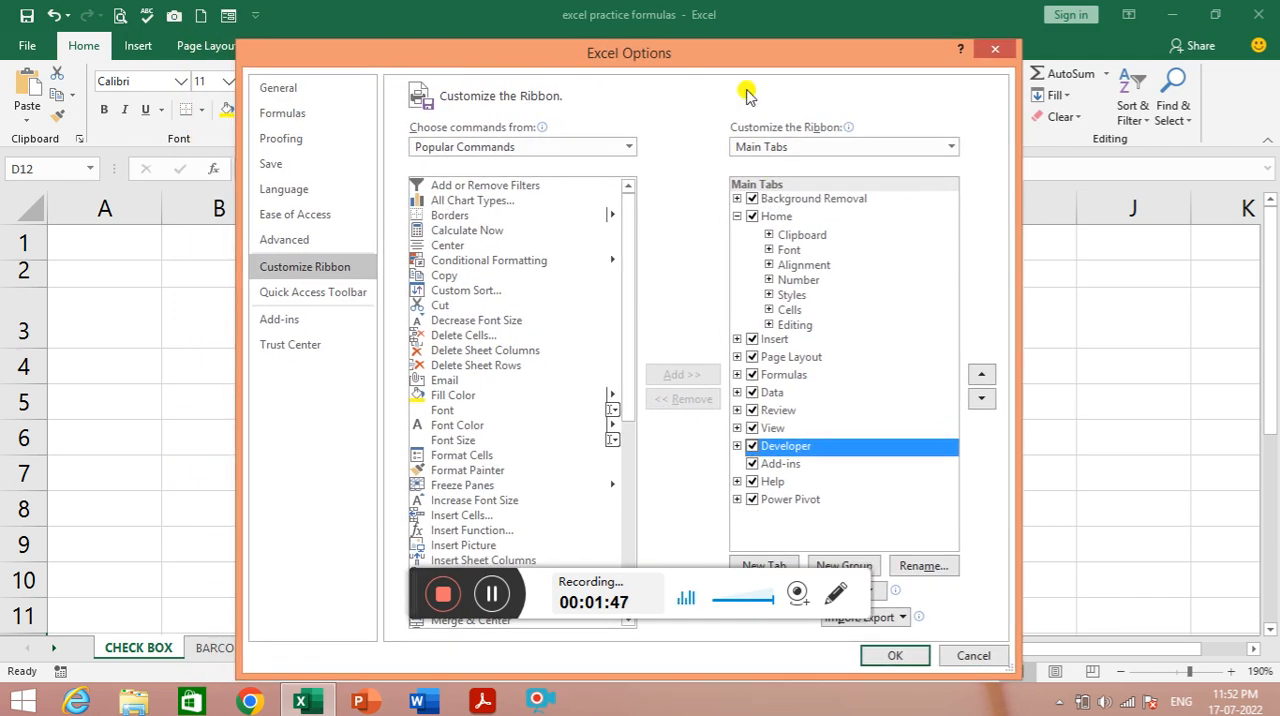
pyautogui.click(900, 656)
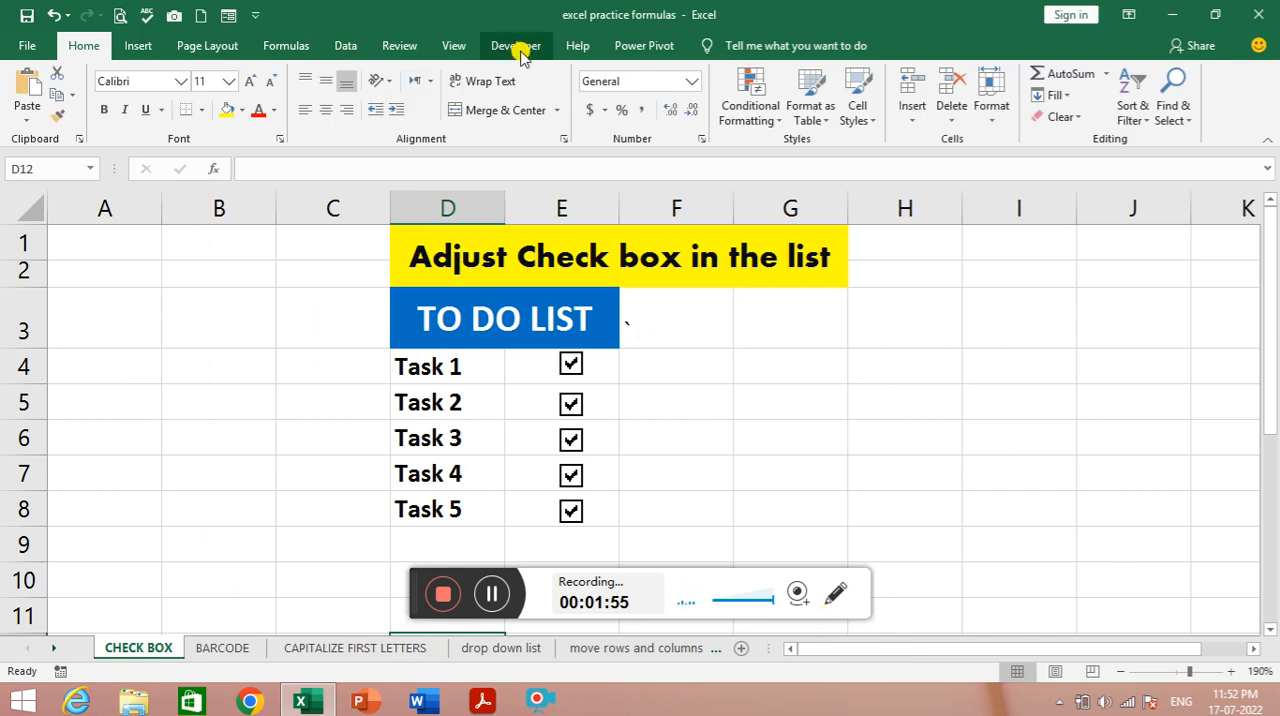
# - Insert a Check Box form control starting in F4 and align it with the Task 1 row
pyautogui.click(516, 46)
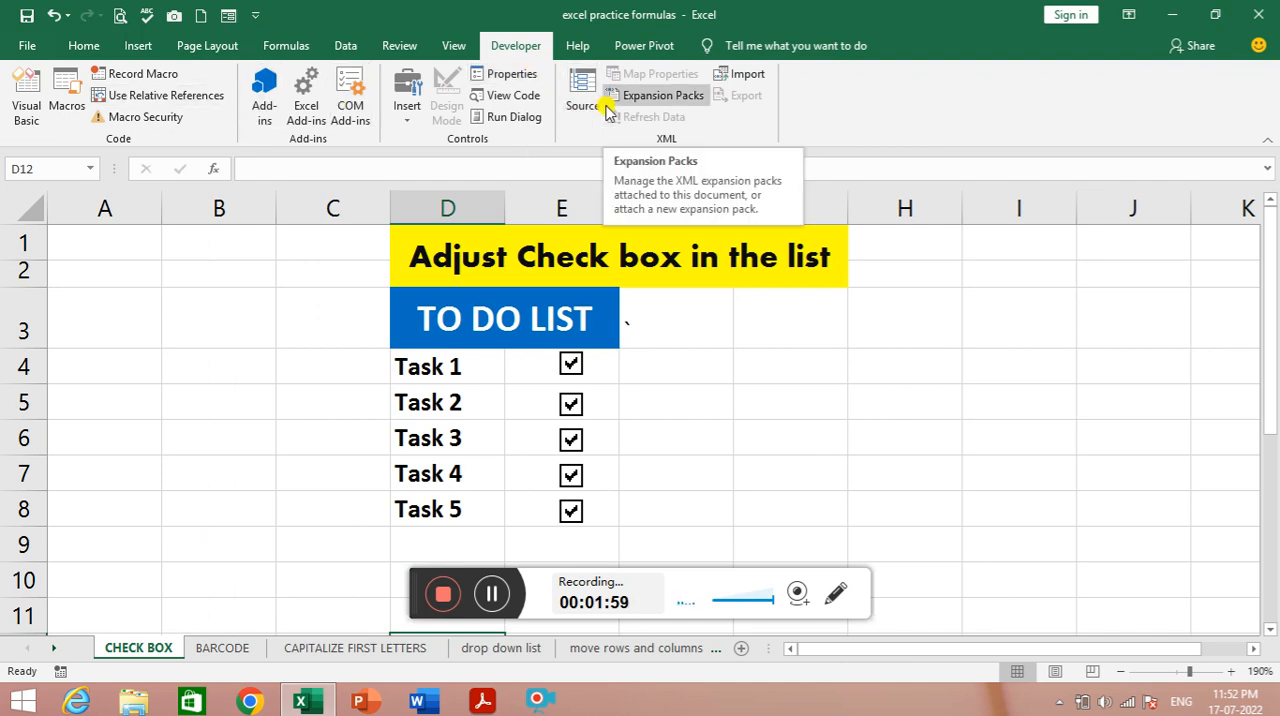
pyautogui.click(410, 128)
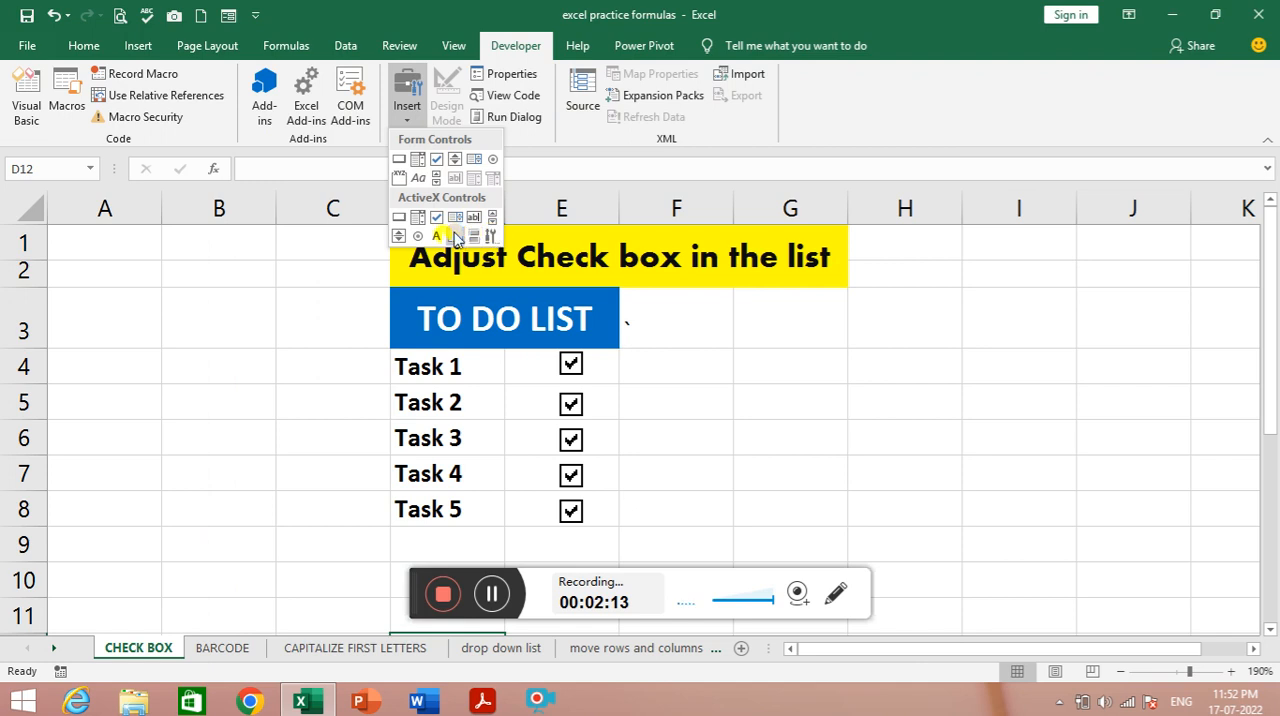
pyautogui.click(434, 162)
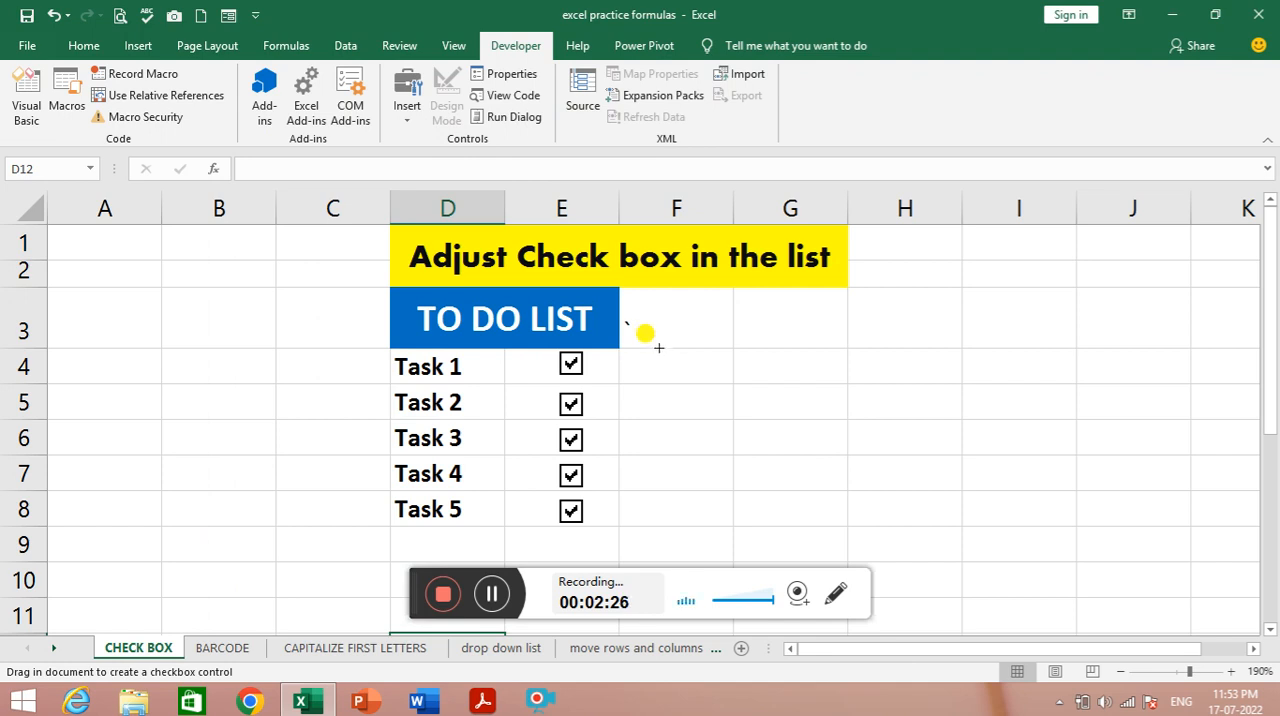
pyautogui.moveTo(661, 353); pyautogui.dragTo(794, 366)
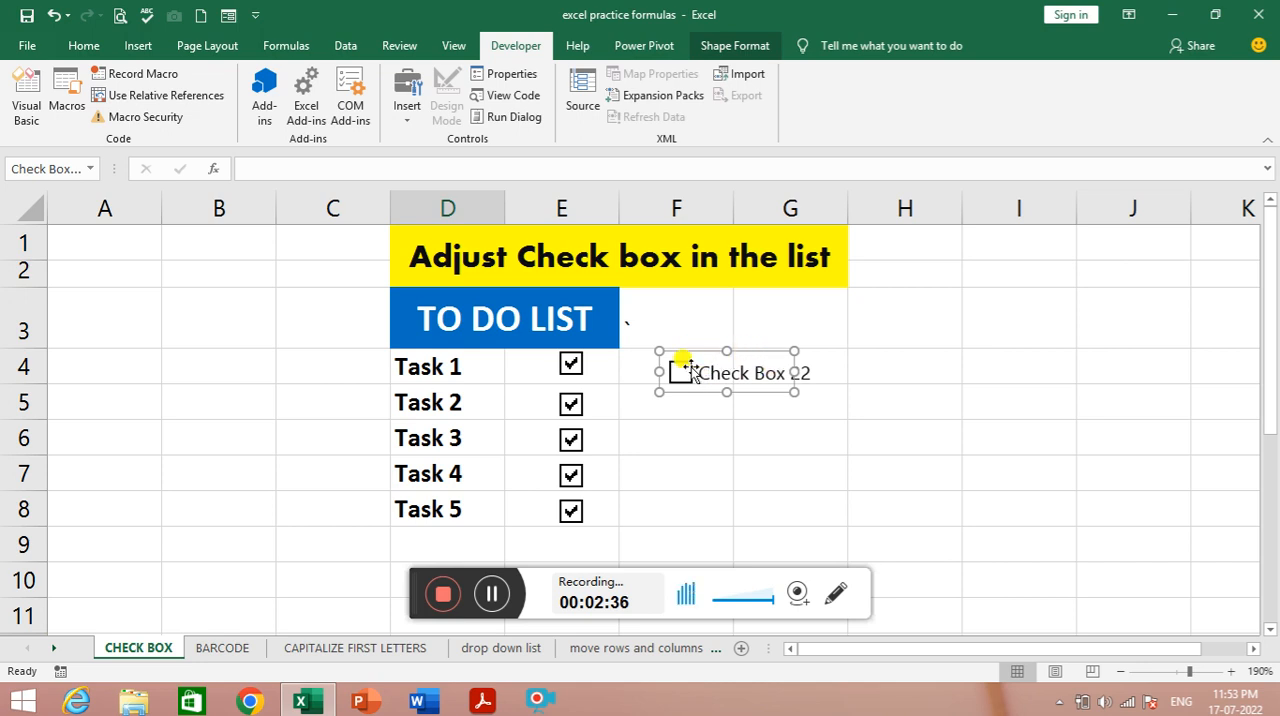
pyautogui.moveTo(718, 352); pyautogui.dragTo(710, 350)
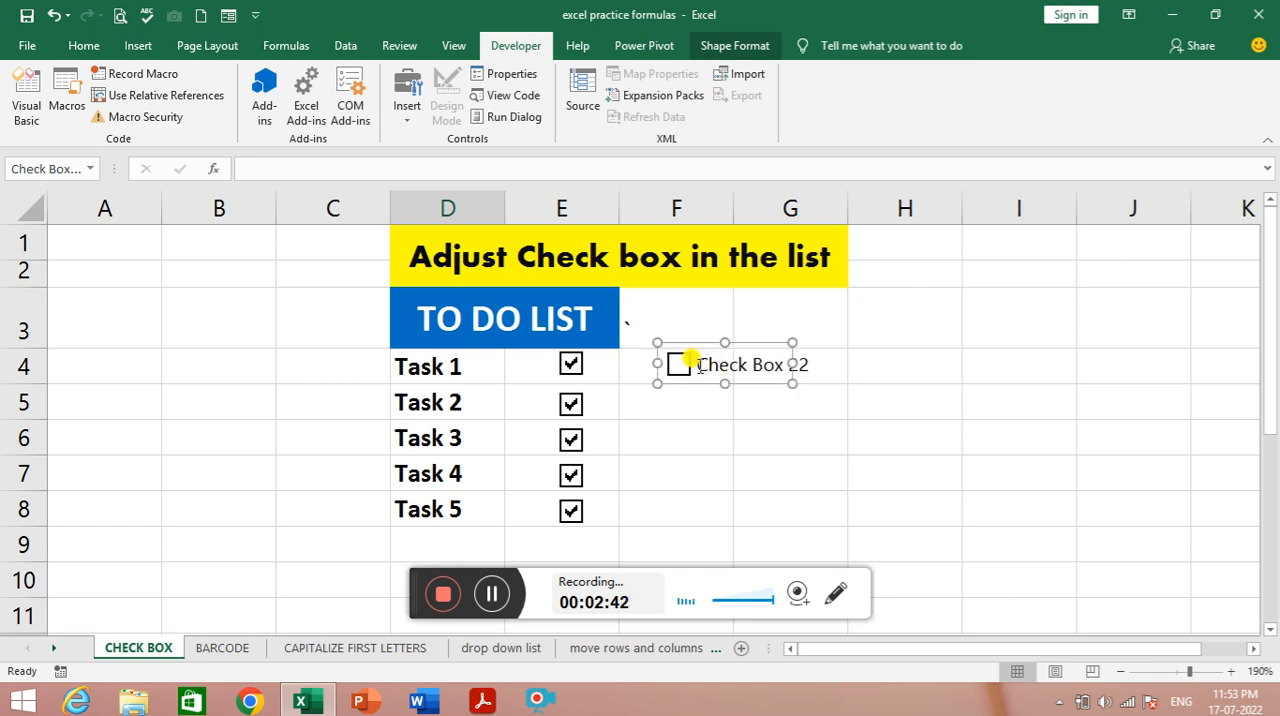
# - Delete the caption text of the new check box in row 4, leaving only the box
pyautogui.click(700, 360)
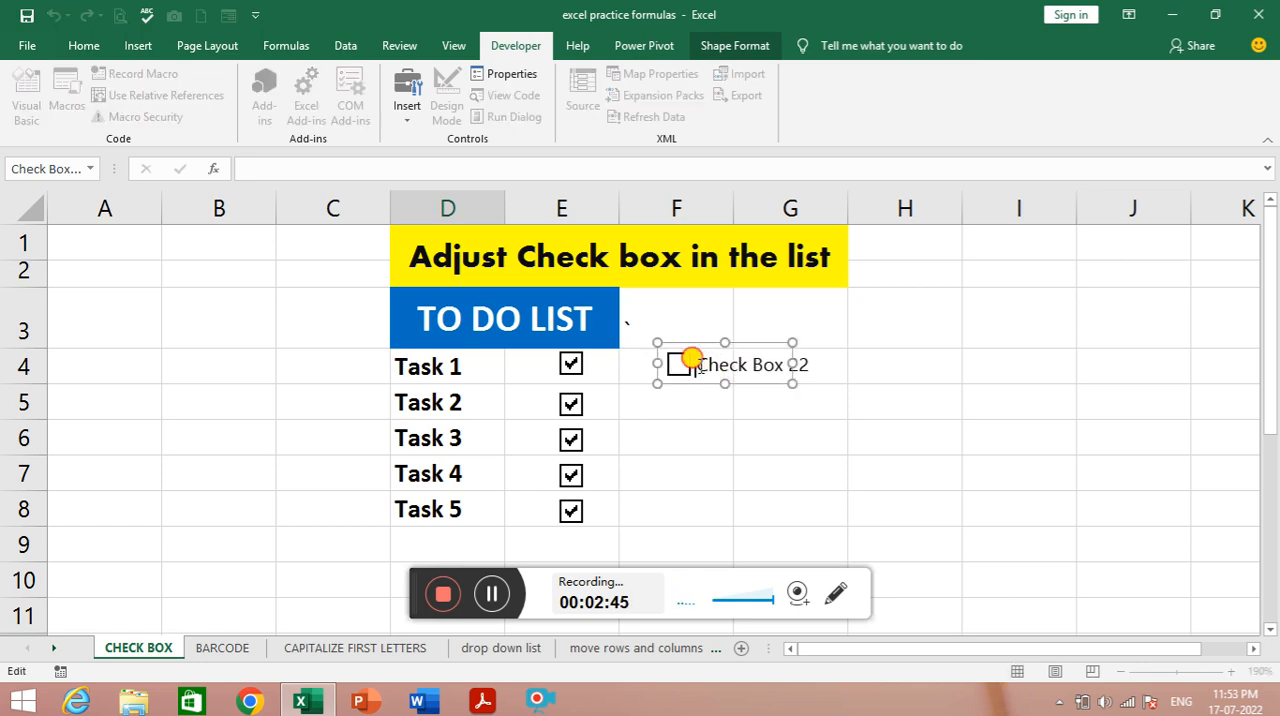
pyautogui.click(778, 358)
pyautogui.moveTo(776, 356); pyautogui.dragTo(690, 372)
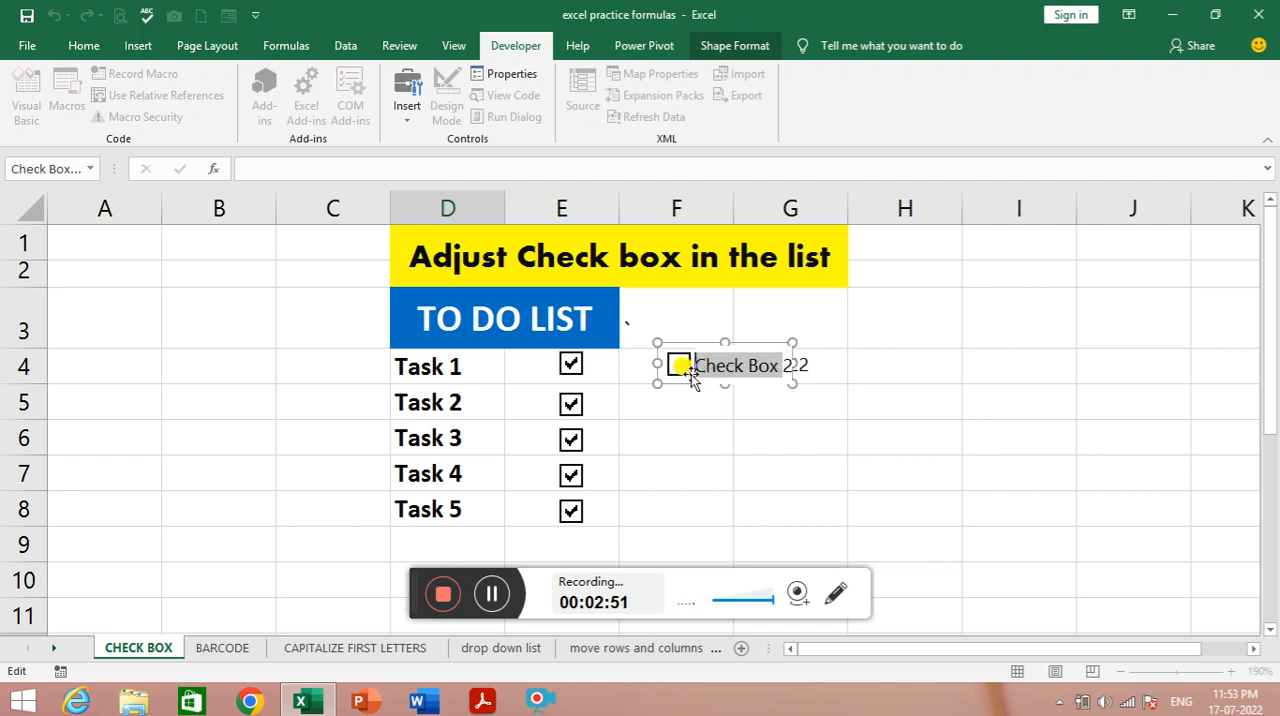
pyautogui.press('Delete')
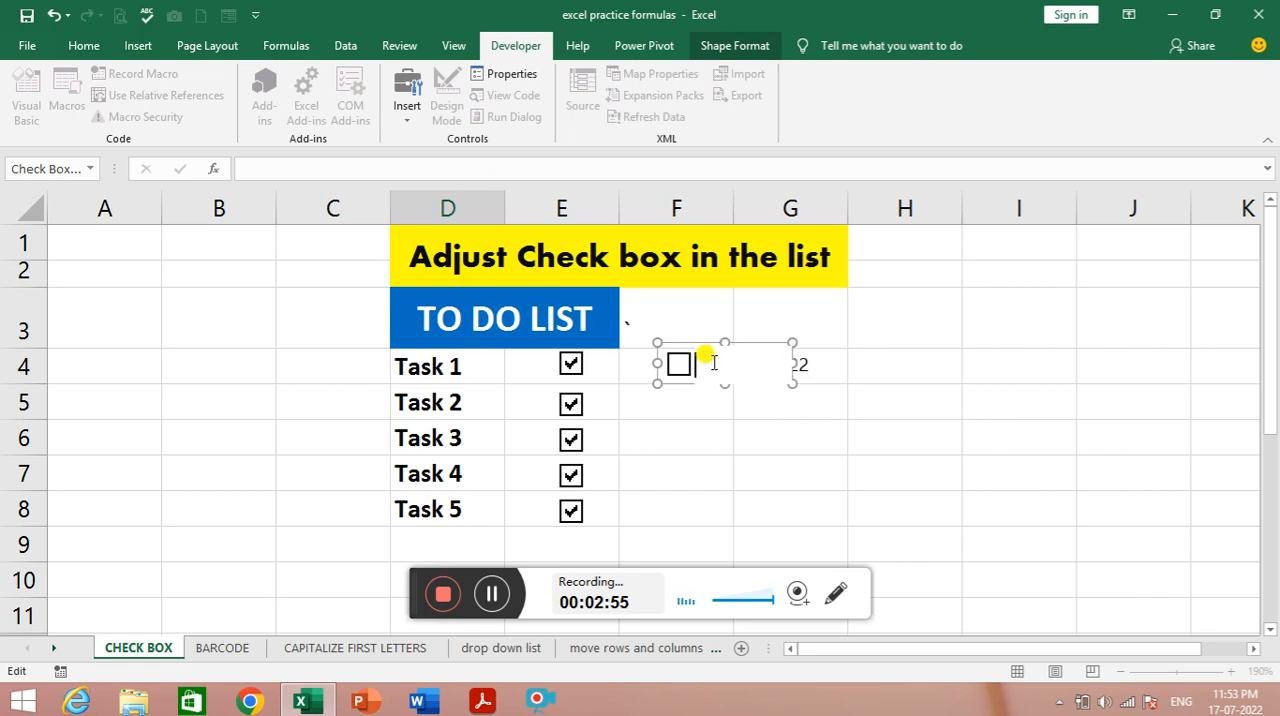
pyautogui.click(786, 404)
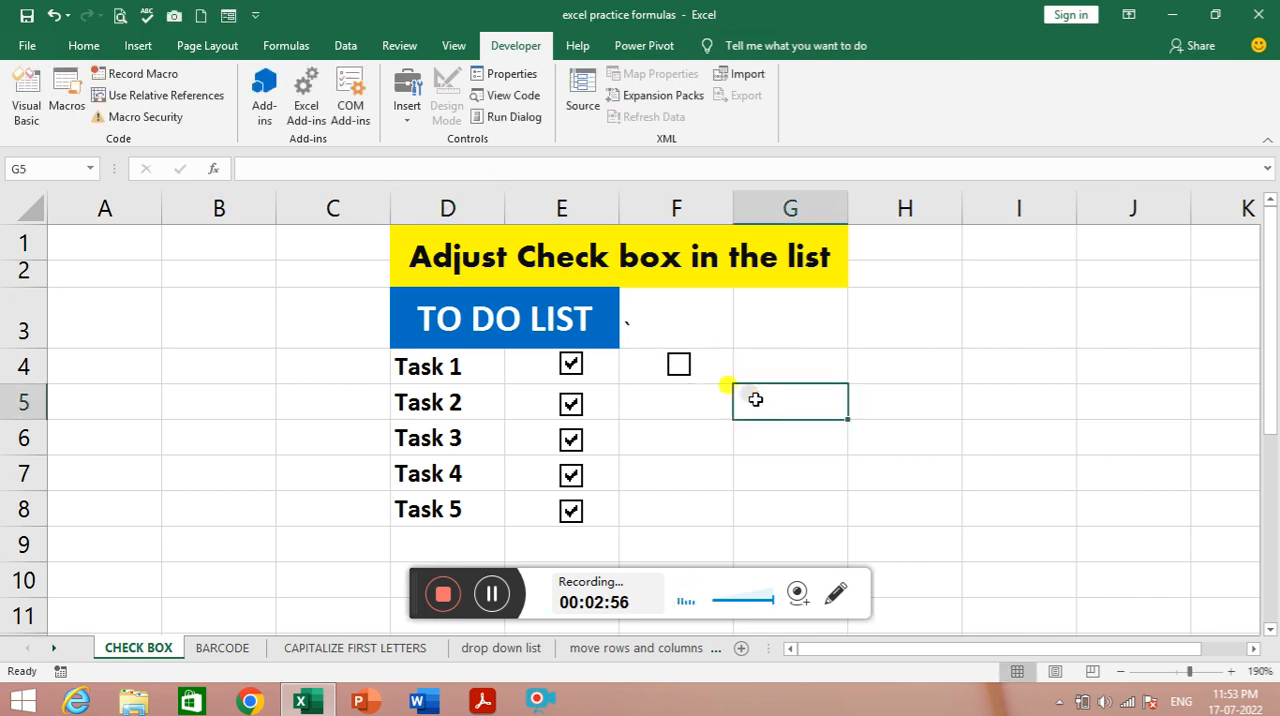
# - Narrow the new check box's frame to fit within F4 and fill the cell down through F8
pyautogui.click(681, 366)
pyautogui.click(694, 366)
pyautogui.rightClick(694, 368)
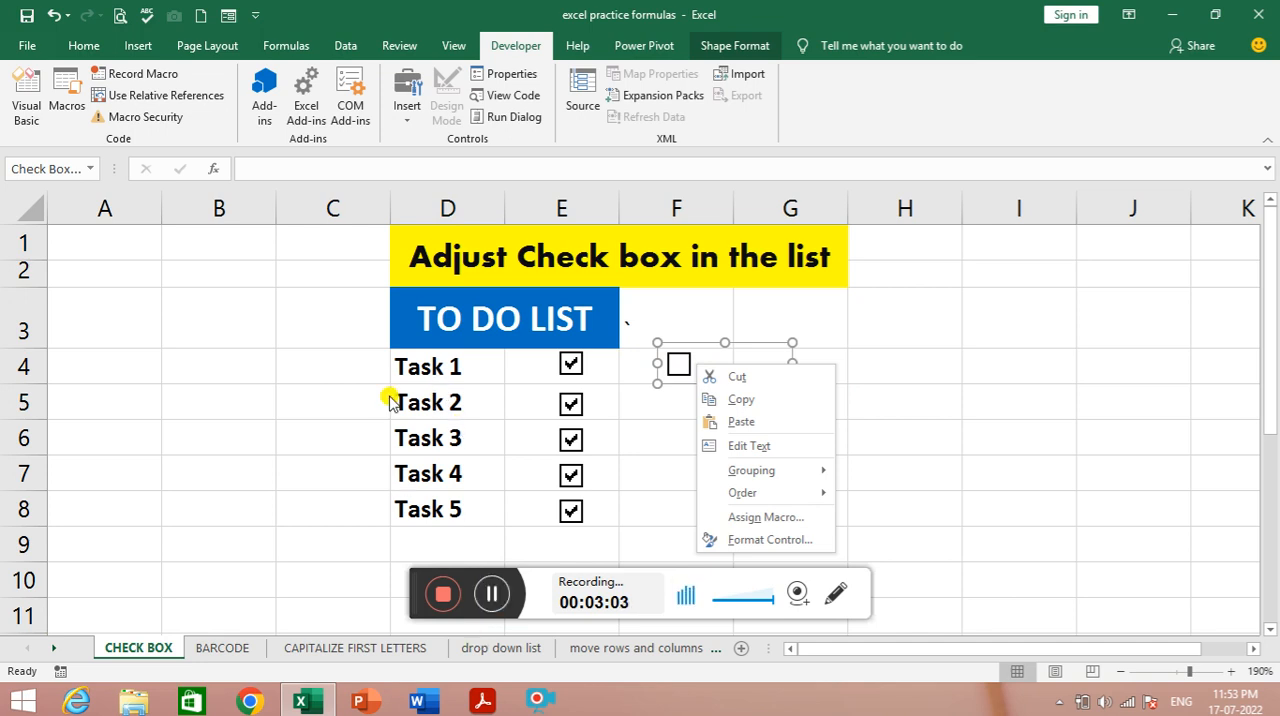
pyautogui.click(727, 352)
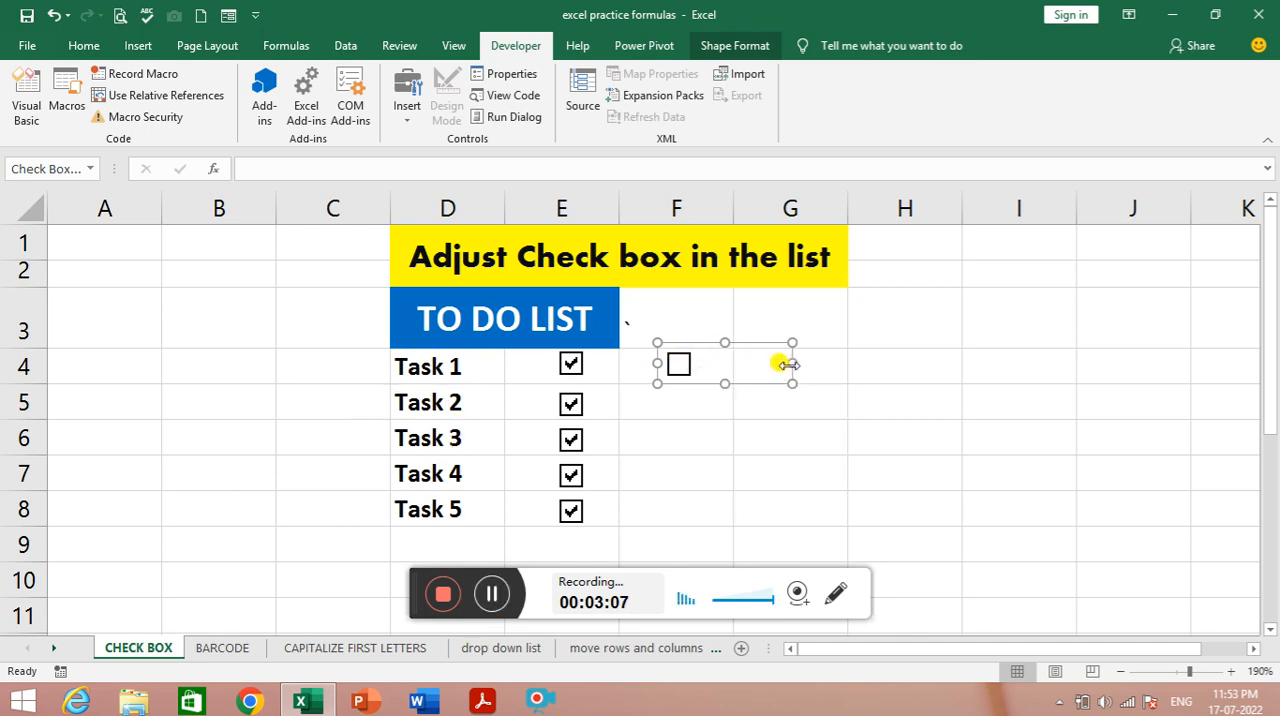
pyautogui.moveTo(788, 365); pyautogui.dragTo(708, 363)
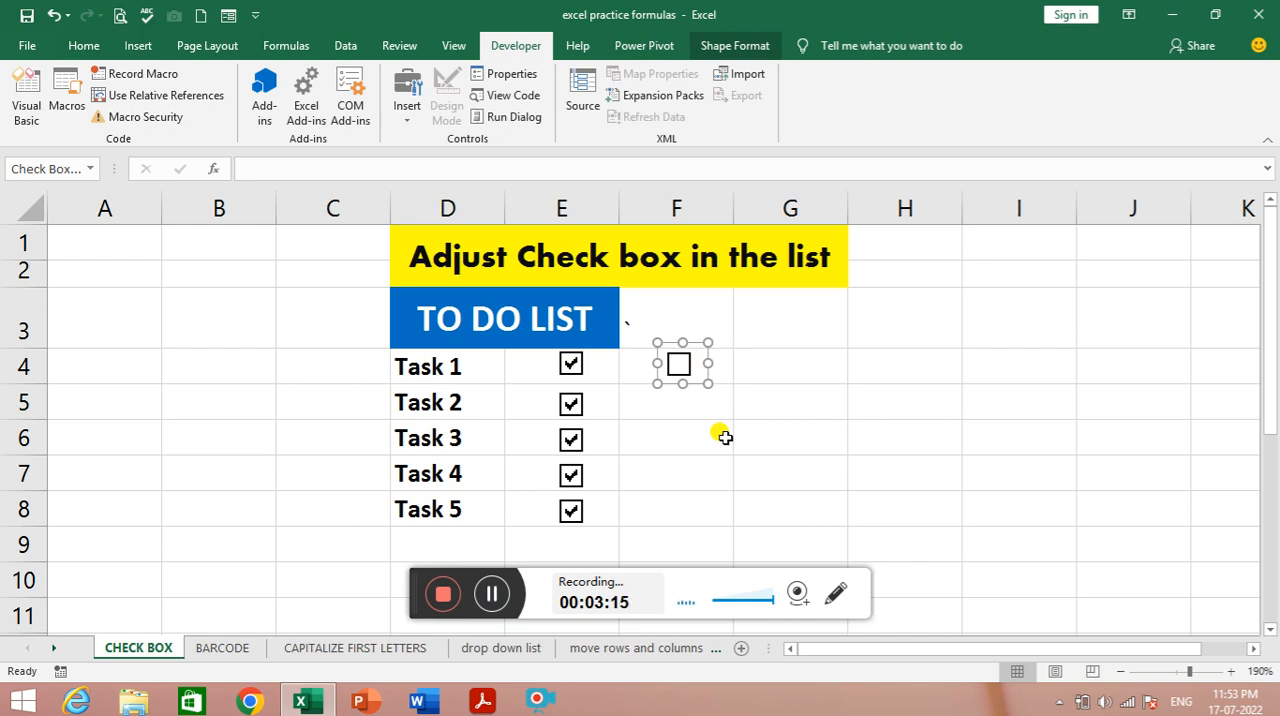
pyautogui.click(726, 368)
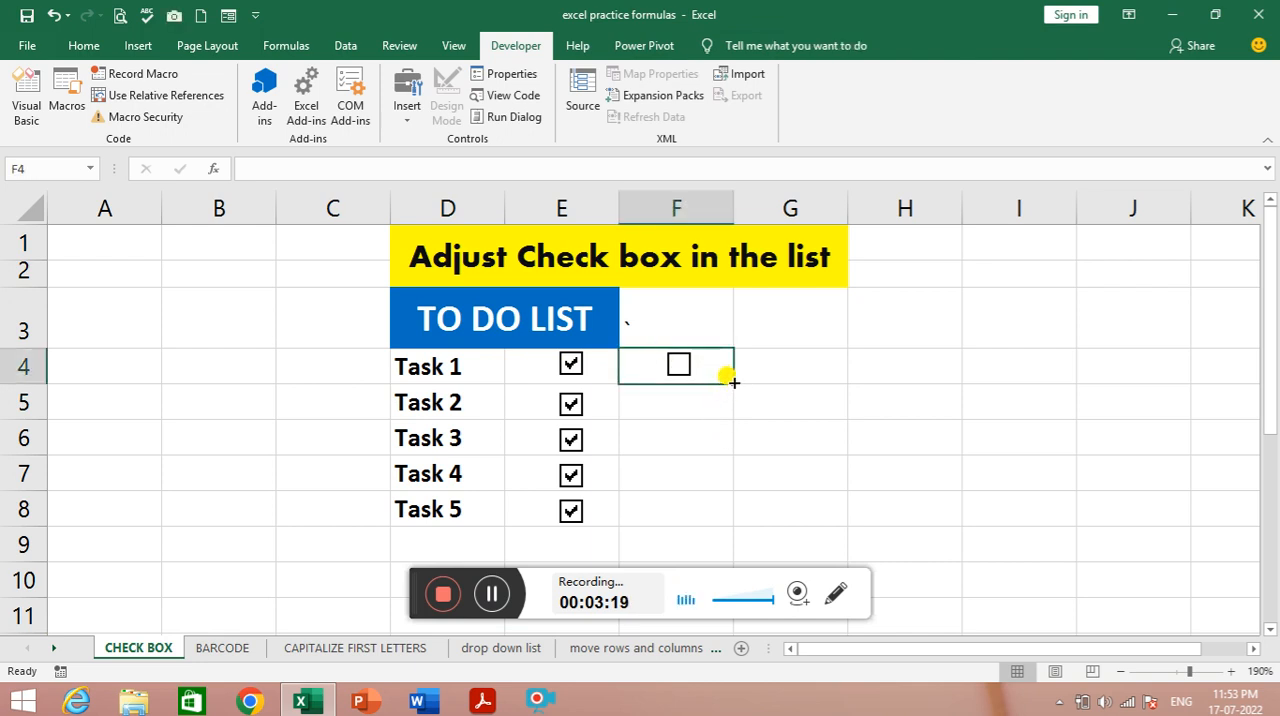
pyautogui.moveTo(732, 380); pyautogui.dragTo(722, 527)
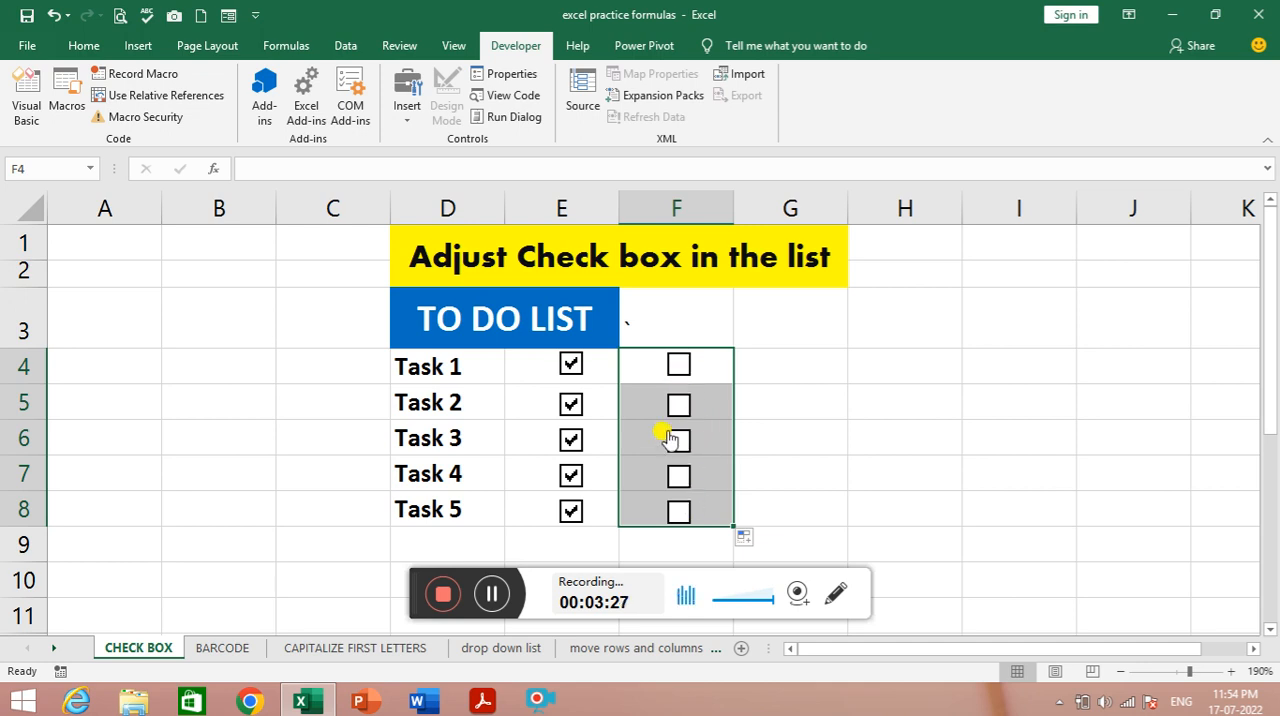
# - Toggle the check boxes in F4:F8 so that all except the one in F5 are ticked
pyautogui.click(679, 366)
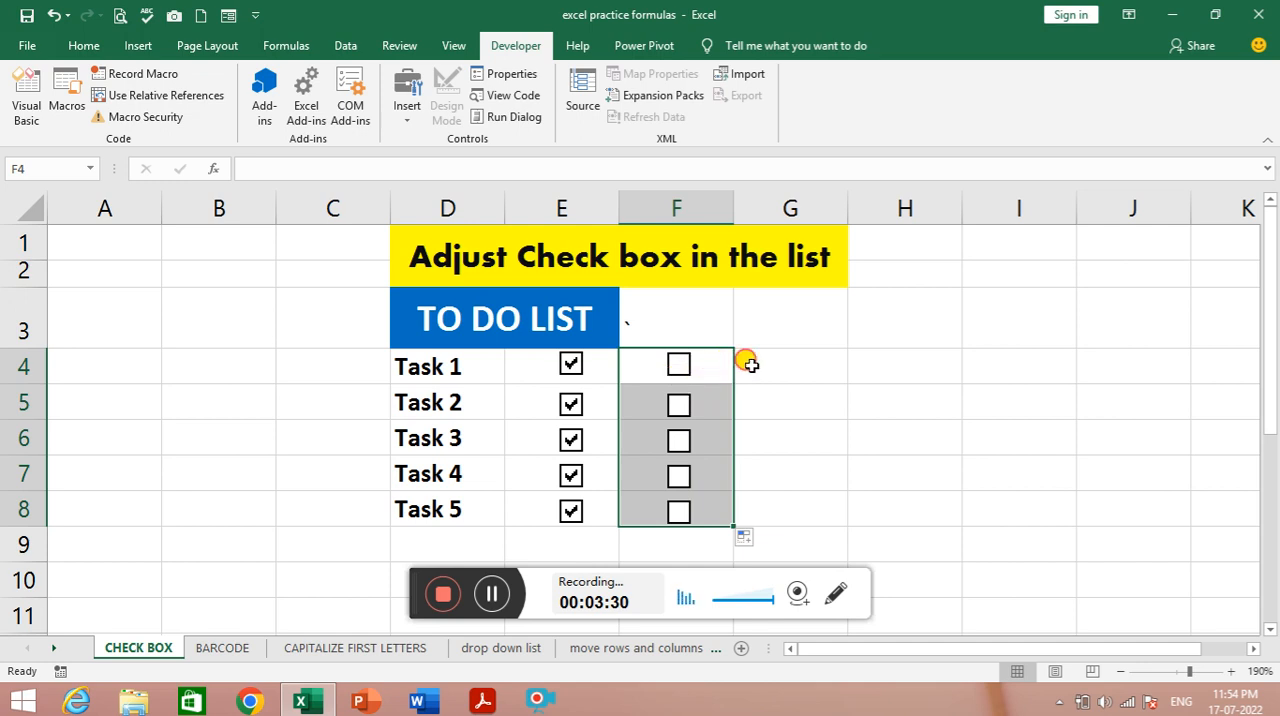
pyautogui.click(740, 366)
pyautogui.click(678, 366)
pyautogui.click(678, 366)
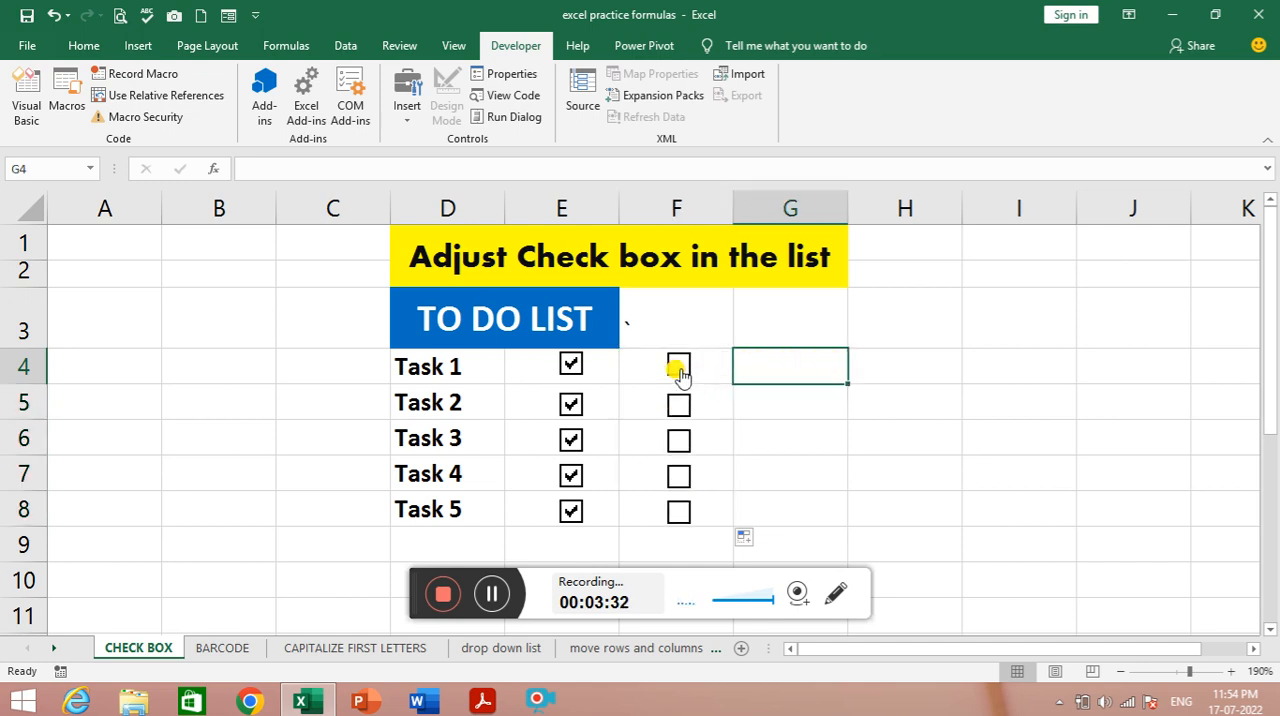
pyautogui.click(678, 404)
pyautogui.click(678, 440)
pyautogui.click(677, 477)
pyautogui.click(678, 511)
pyautogui.click(678, 366)
pyautogui.click(678, 404)
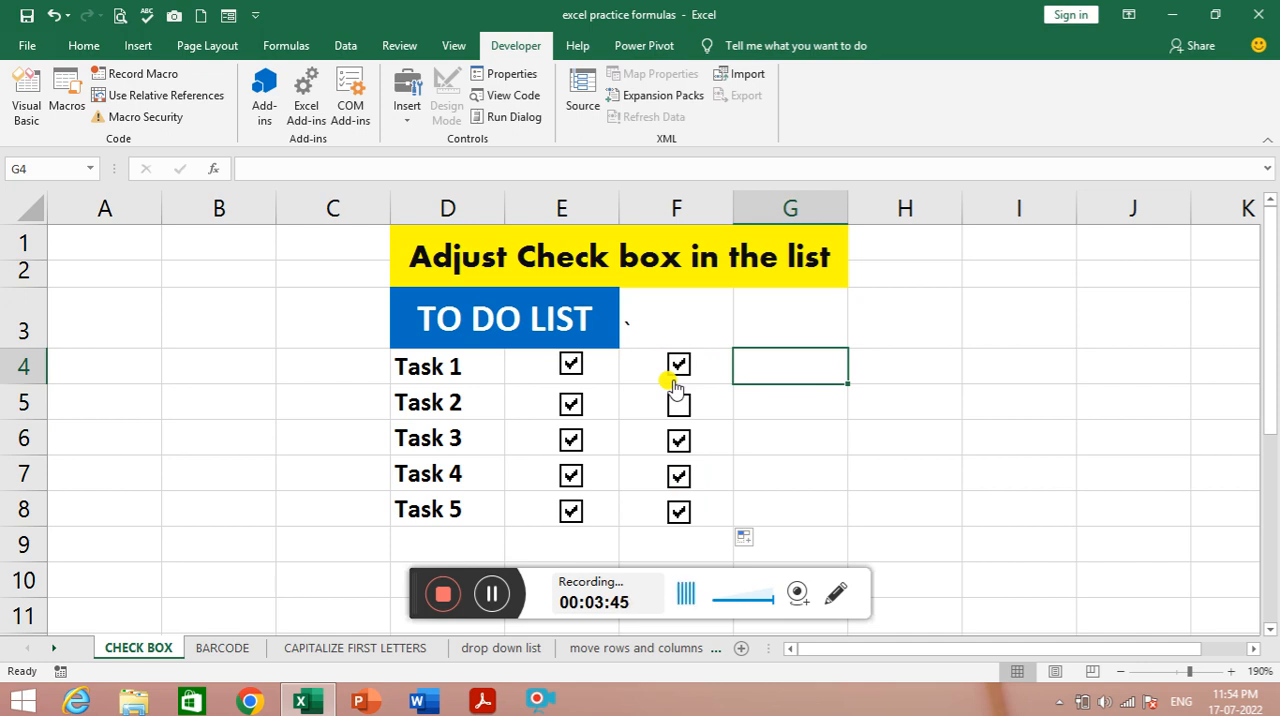
# - Try to remove the check box in F4 by applying Clear All to the cell
pyautogui.click(698, 370)
pyautogui.click(662, 368)
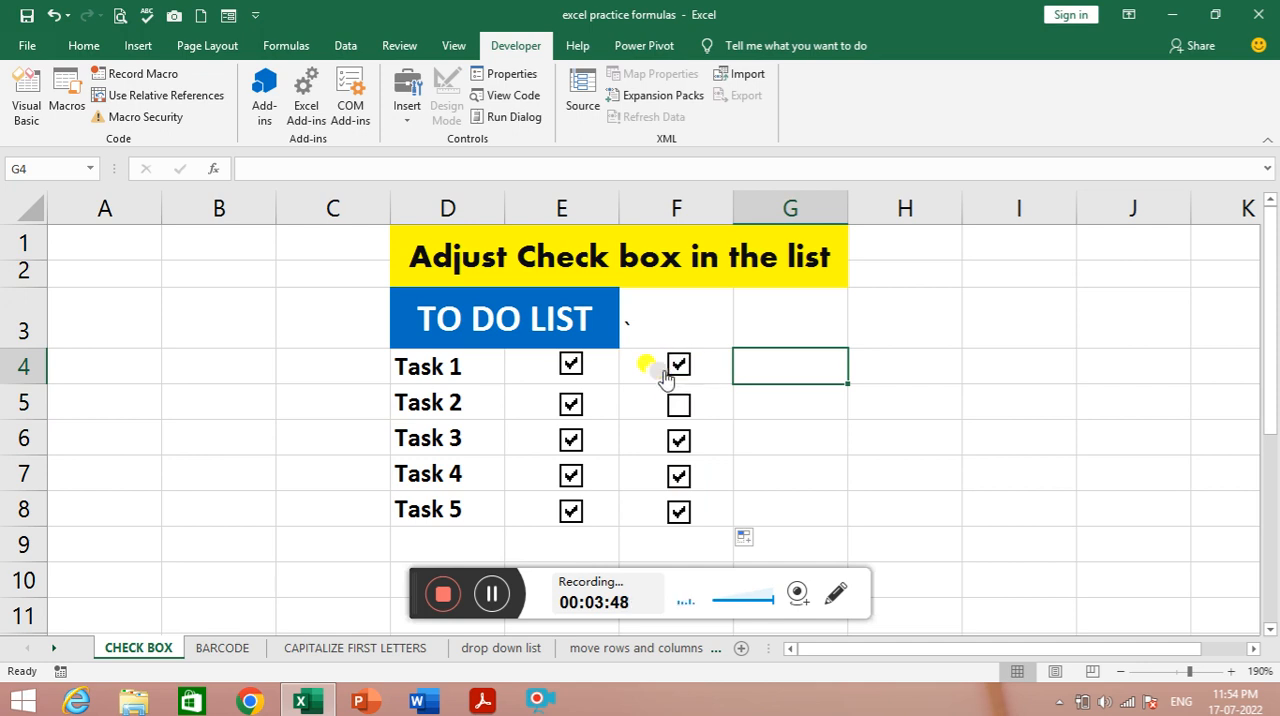
pyautogui.click(648, 366)
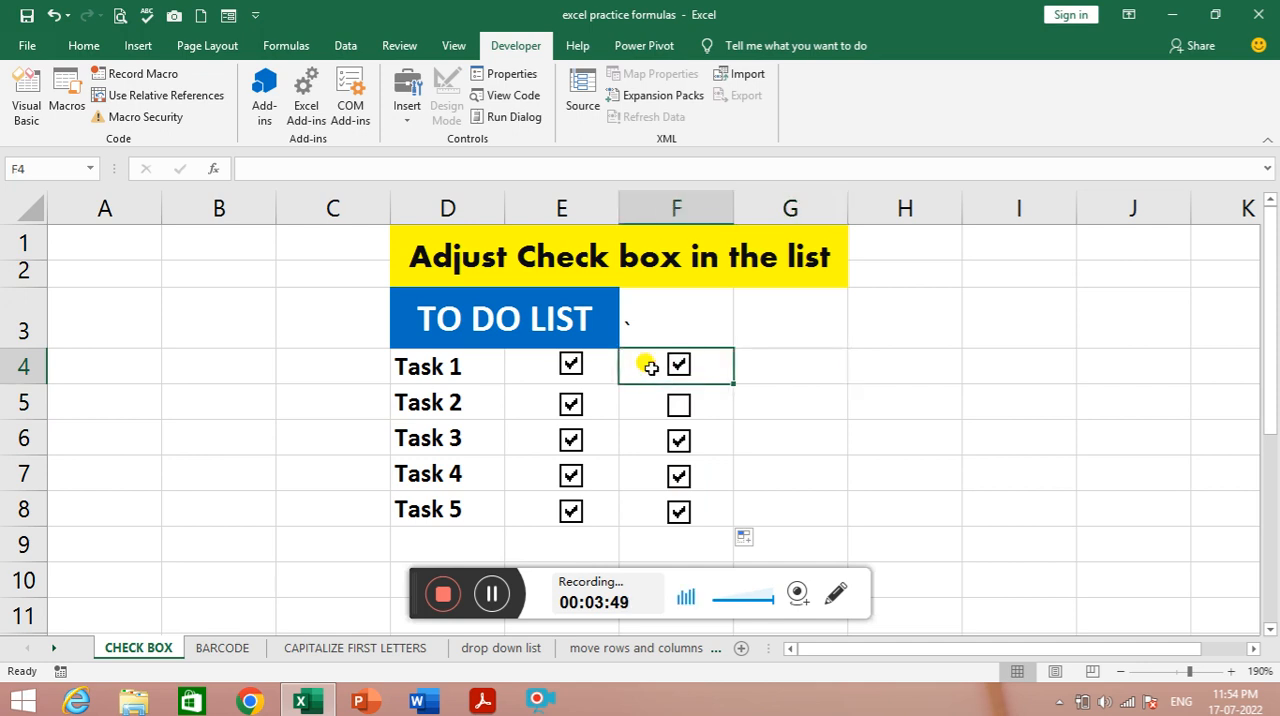
pyautogui.click(85, 46)
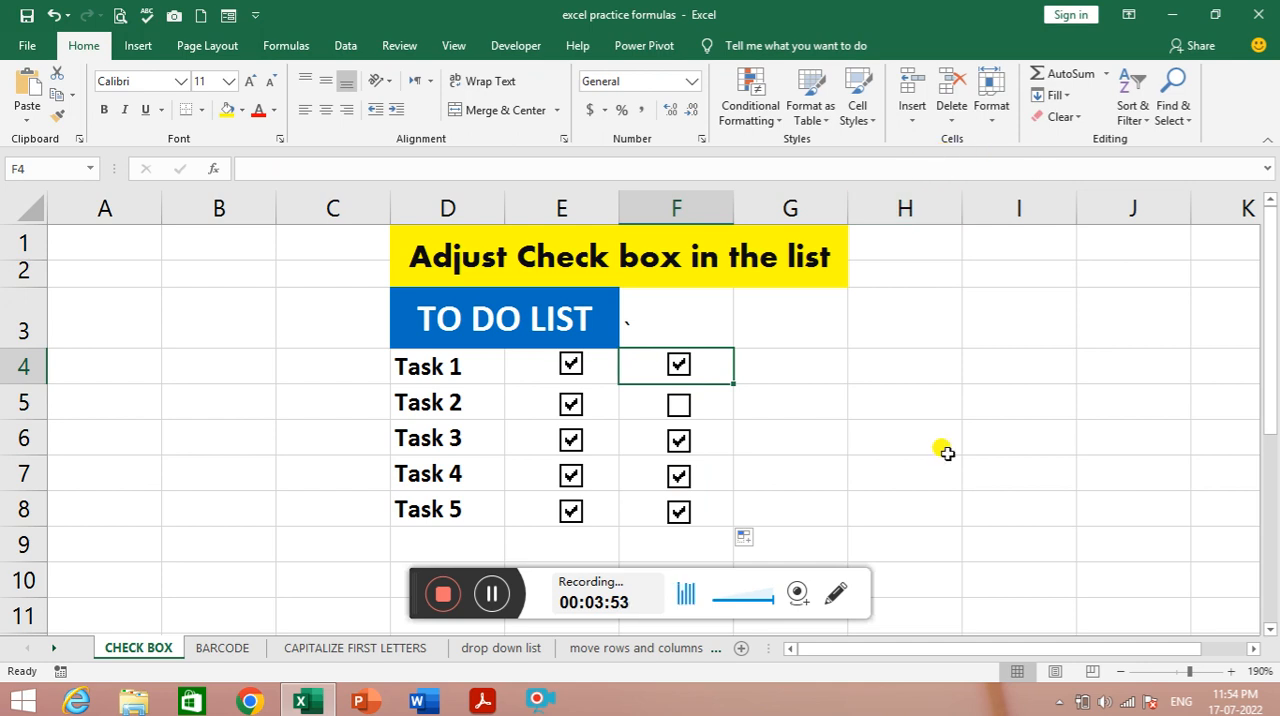
pyautogui.click(1066, 124)
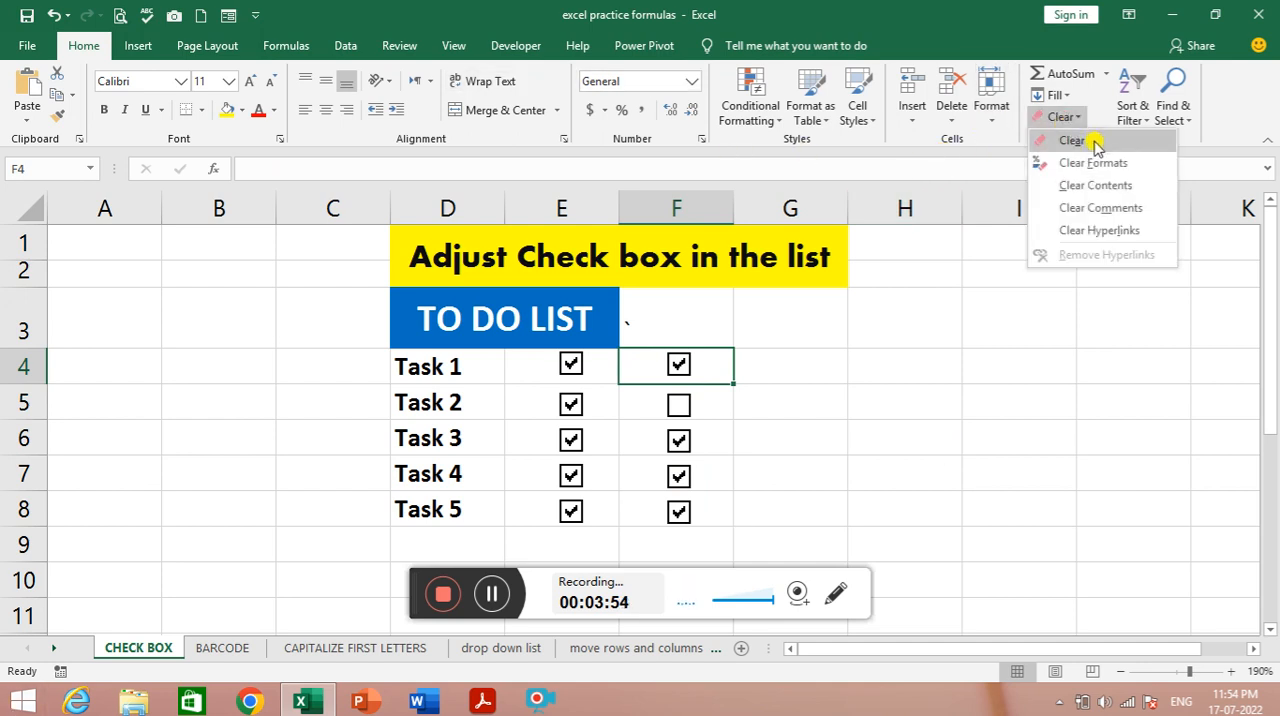
pyautogui.click(1096, 146)
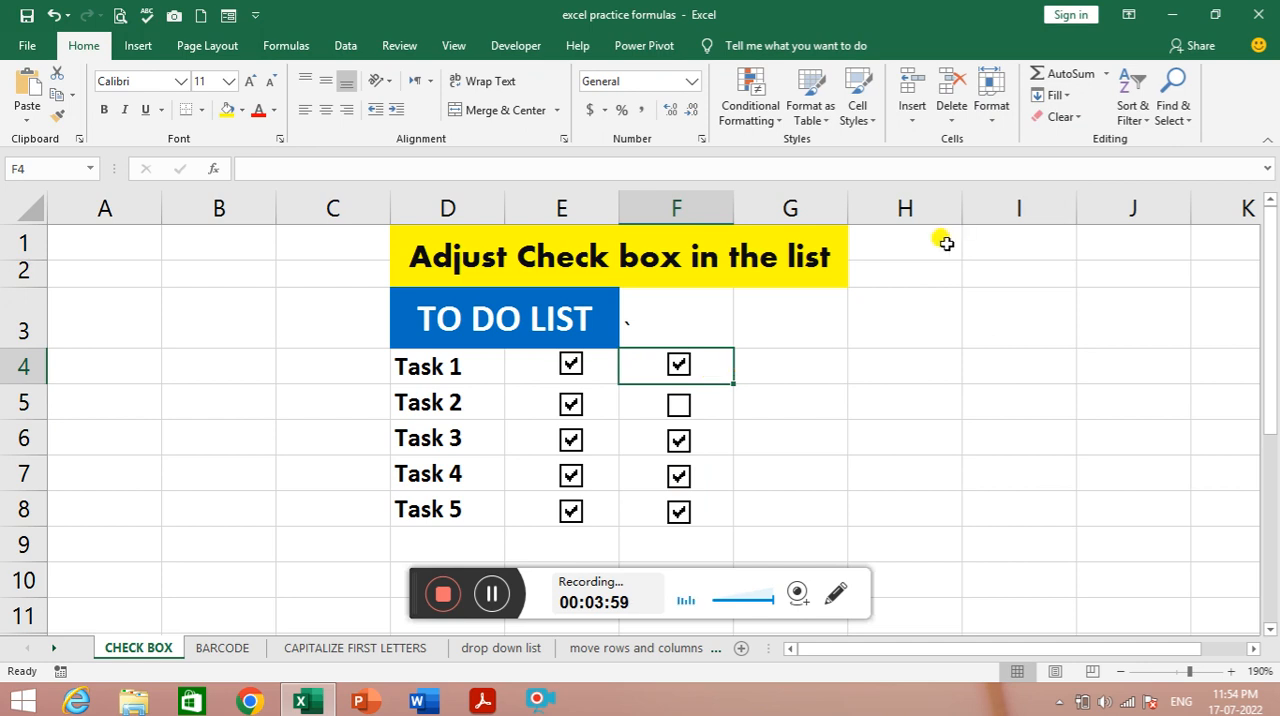
# - Cut the check boxes out of F4 and F5, one after the other
pyautogui.rightClick(688, 376)
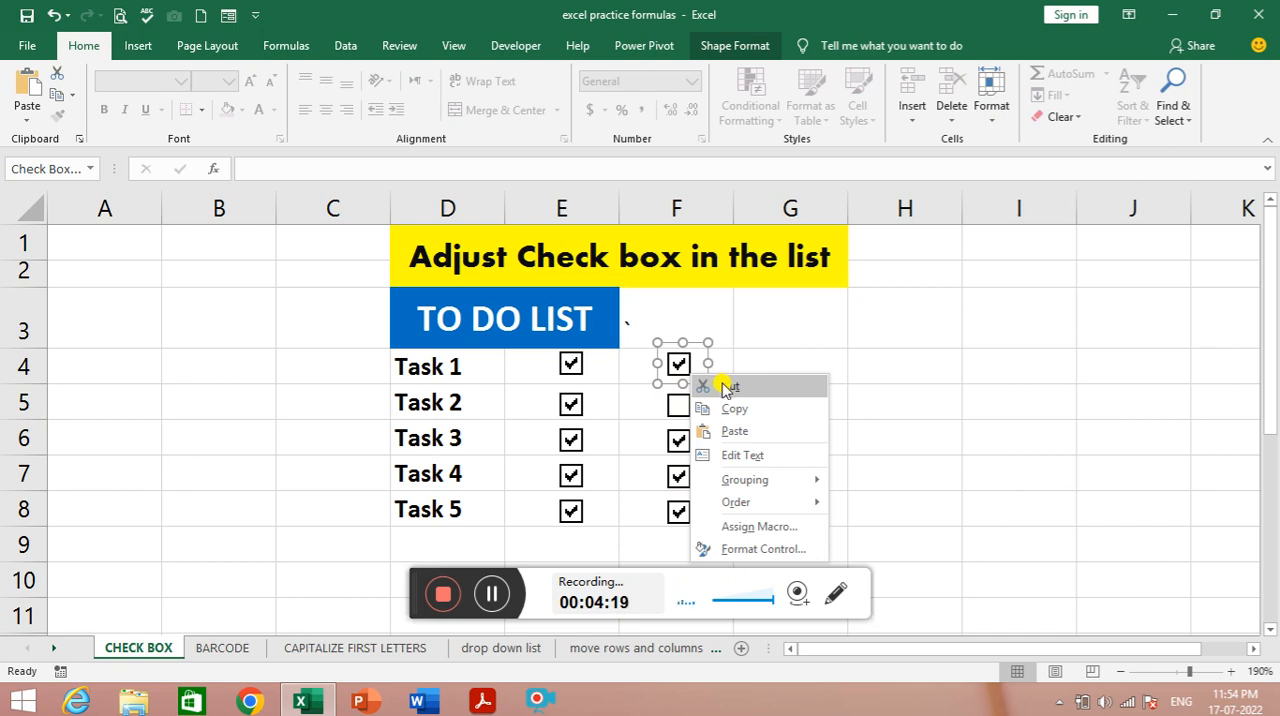
pyautogui.click(727, 387)
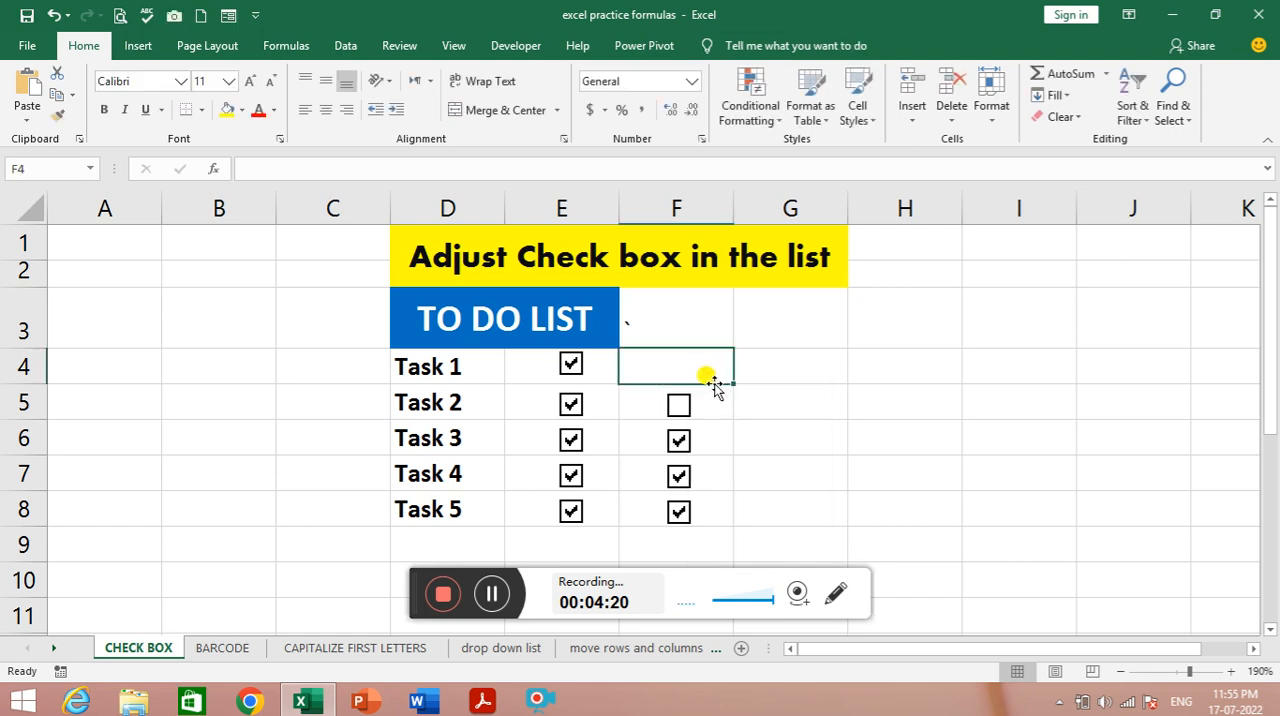
pyautogui.click(678, 405)
pyautogui.rightClick(683, 412)
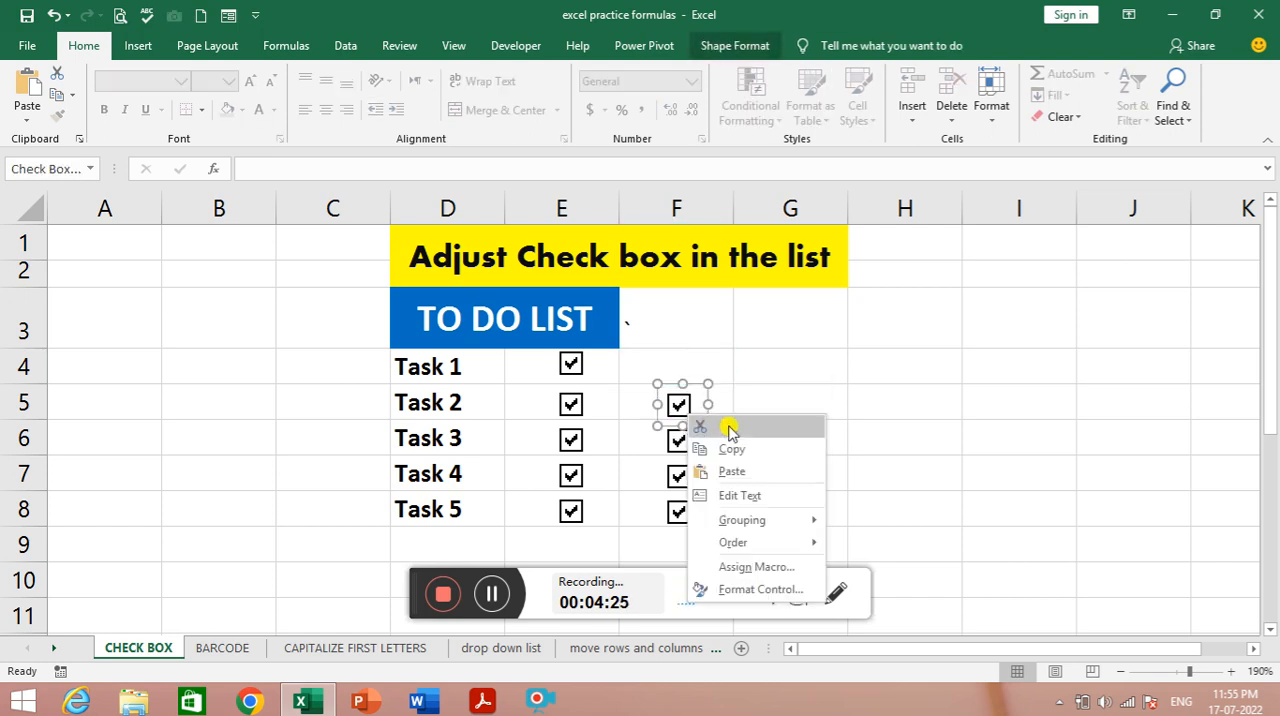
pyautogui.click(728, 428)
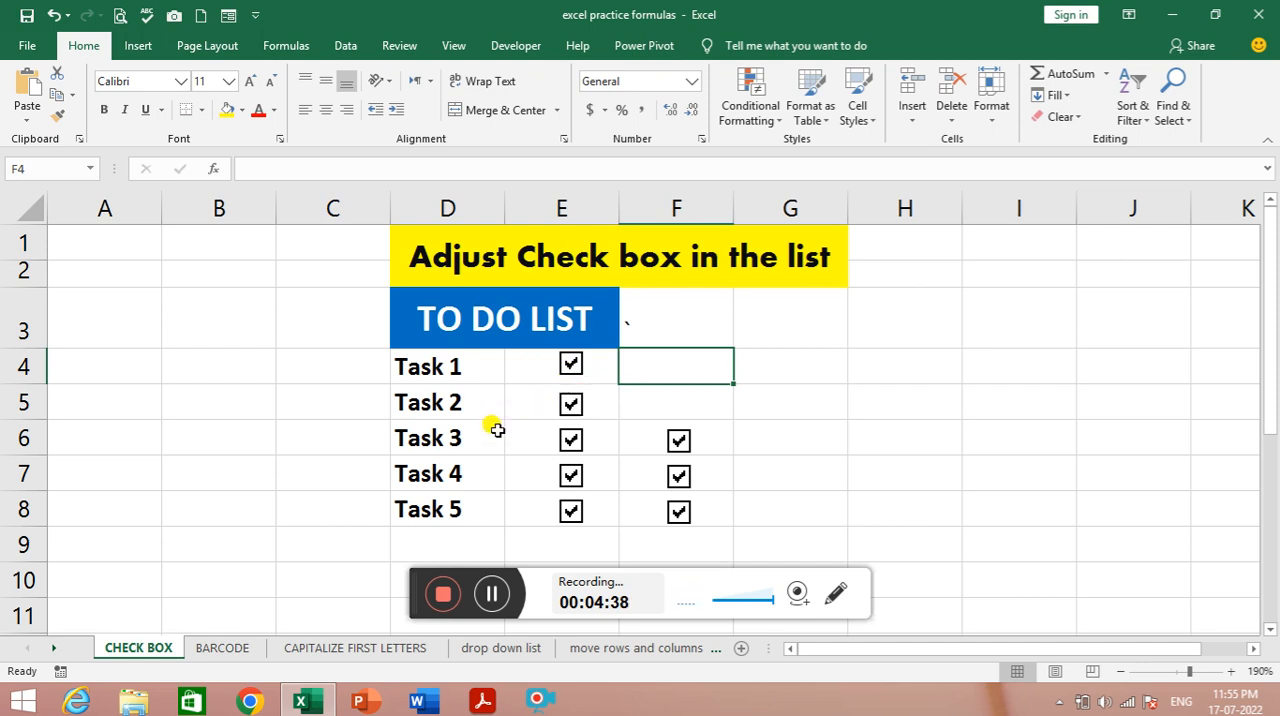
pyautogui.click(491, 594)
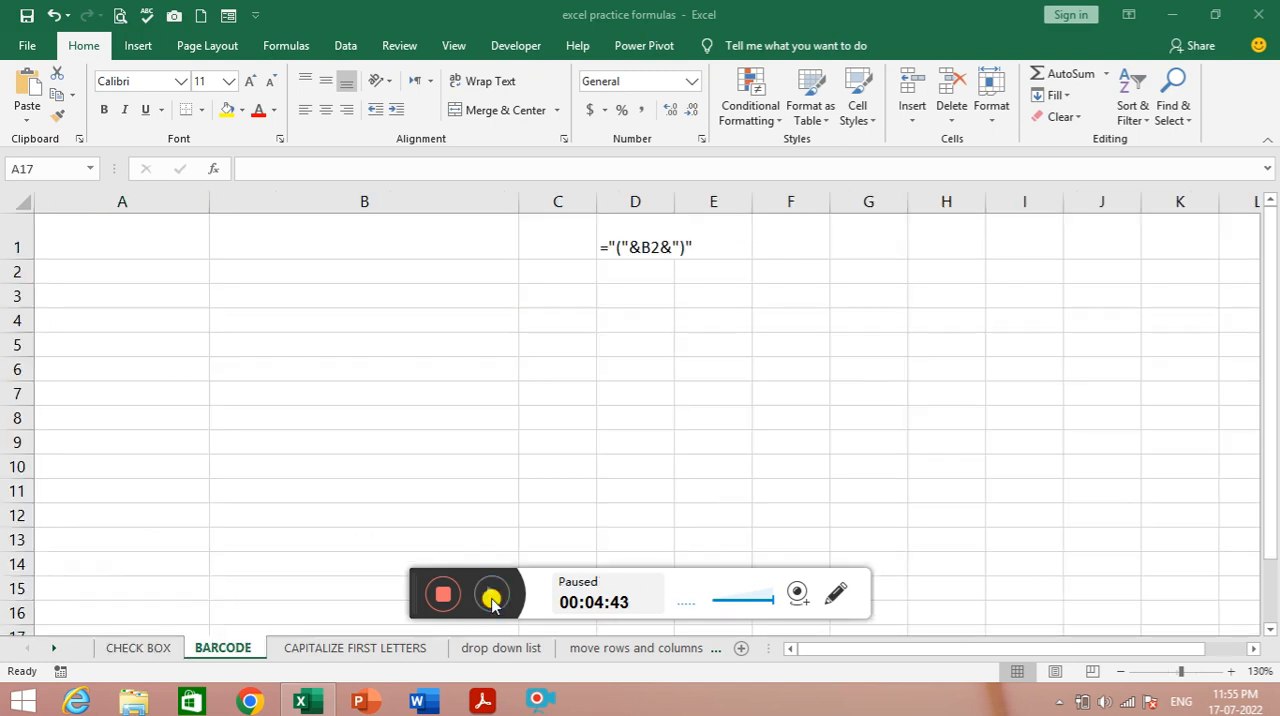
pyautogui.click(491, 594)
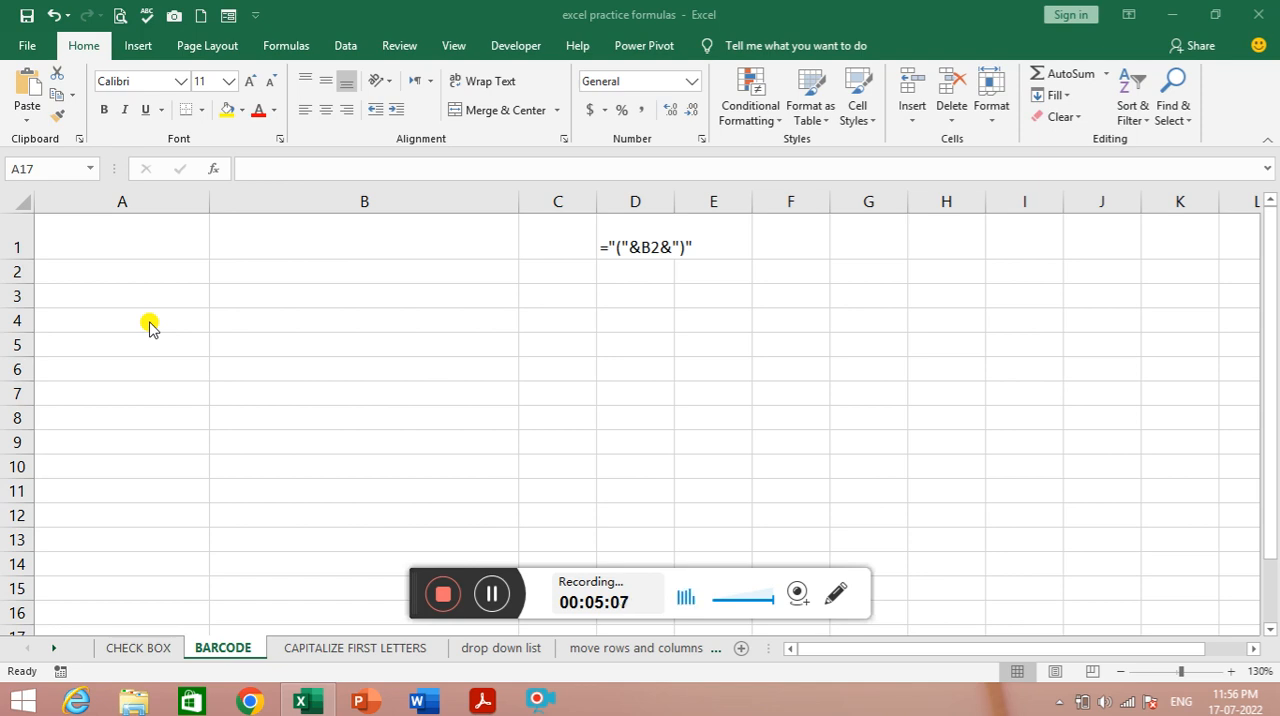
# - Enter the headings CODE in A1 and BARCODE in B1 of the BARCODE sheet
pyautogui.click(117, 238)
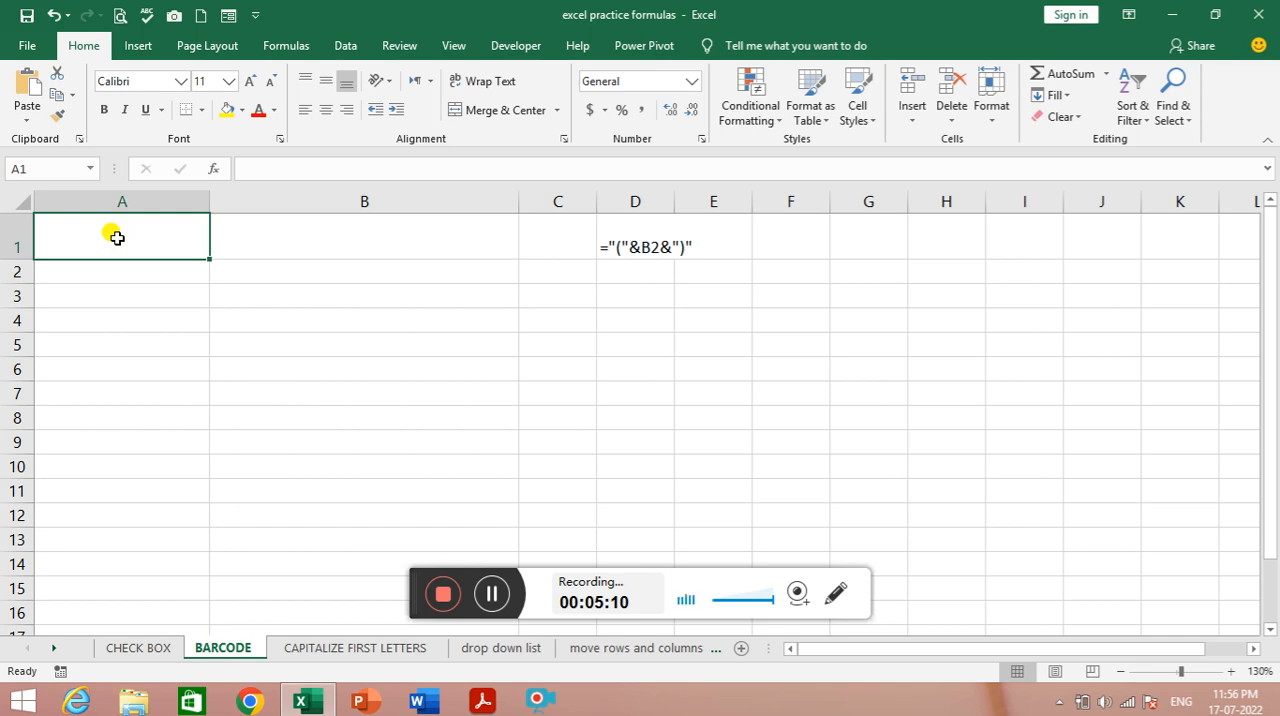
pyautogui.write('CODE')
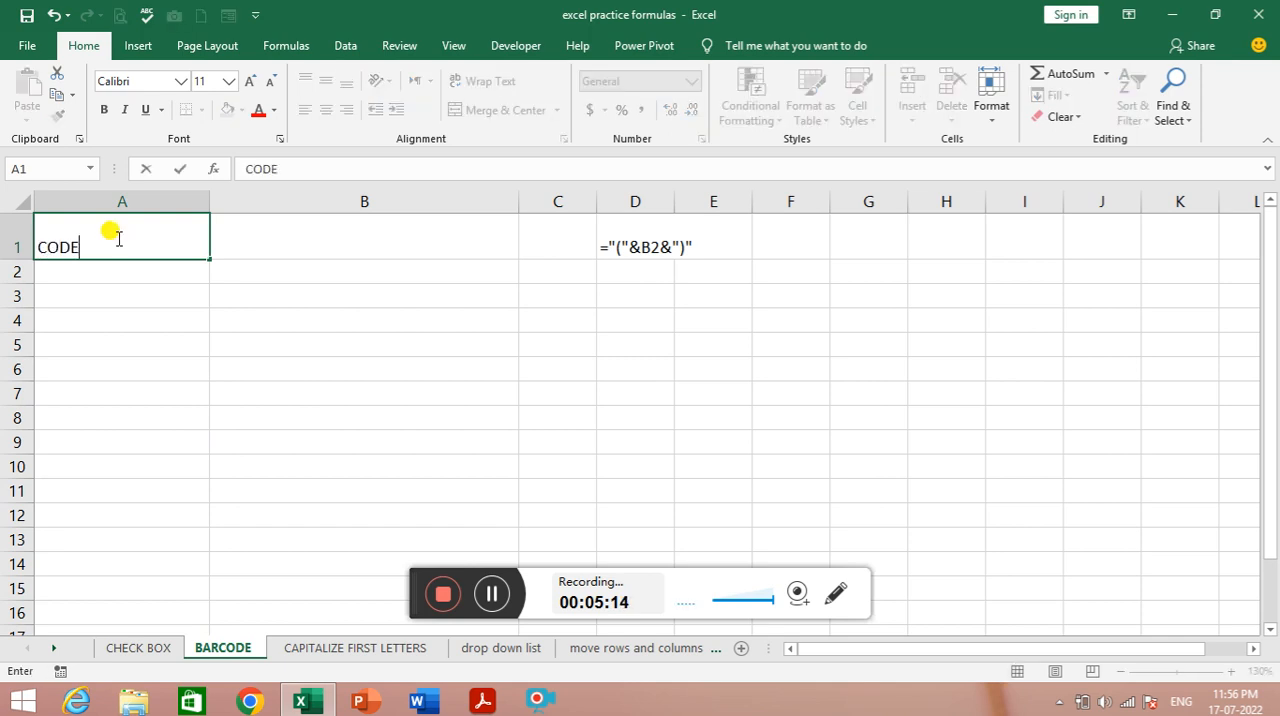
pyautogui.press('Tab')
pyautogui.write('BARCODE')
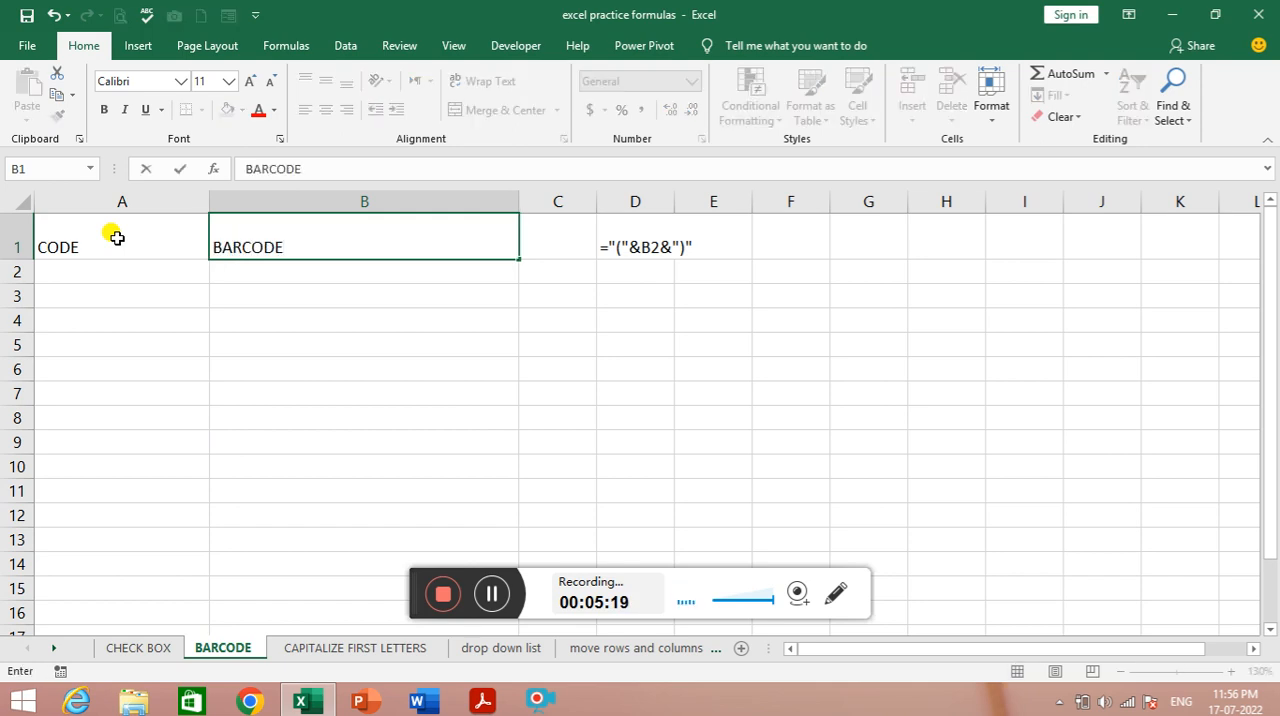
pyautogui.click(117, 237)
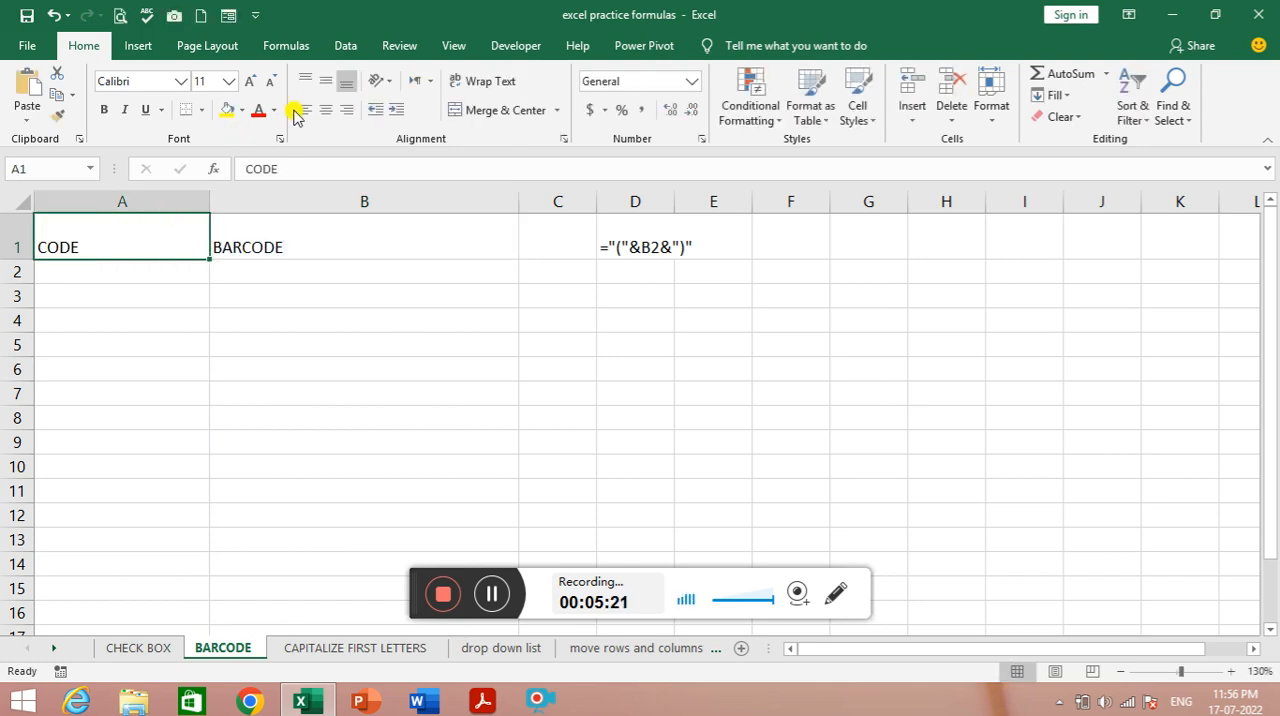
# - Centre the headings in A1:B1 both vertically and horizontally and make them bold
pyautogui.moveTo(163, 223); pyautogui.dragTo(335, 239)
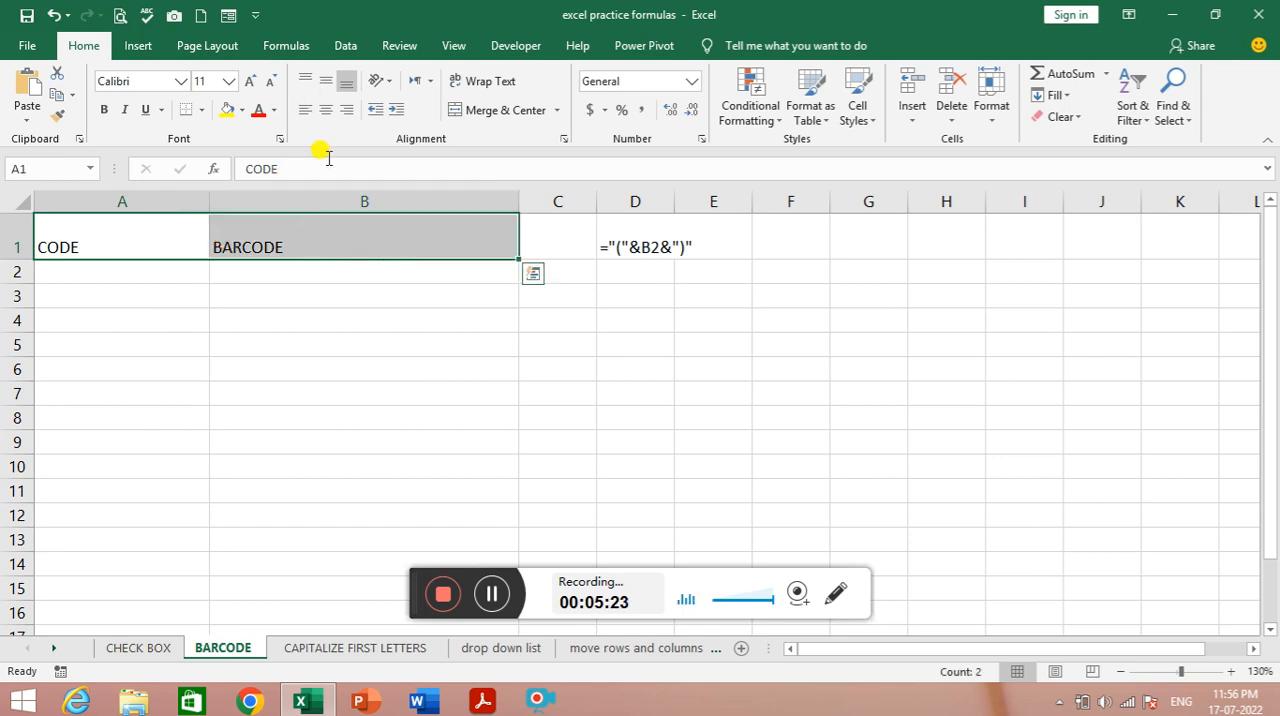
pyautogui.click(326, 80)
pyautogui.click(326, 109)
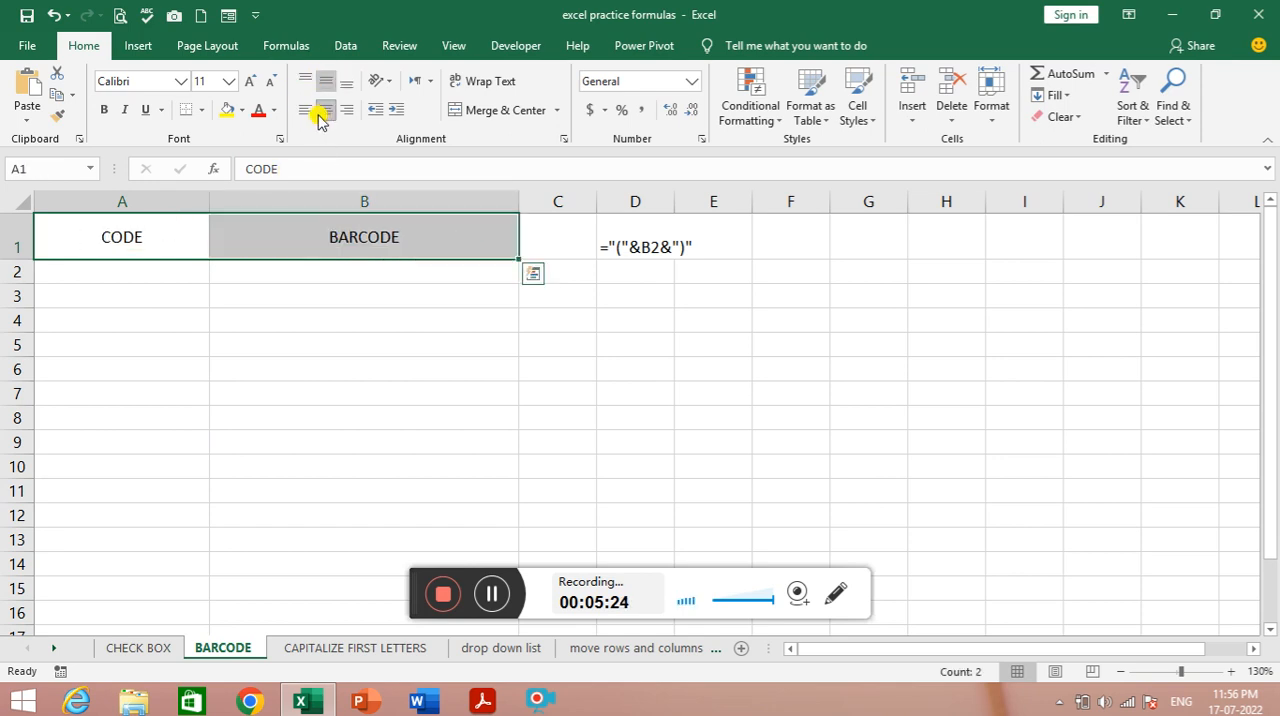
pyautogui.click(108, 110)
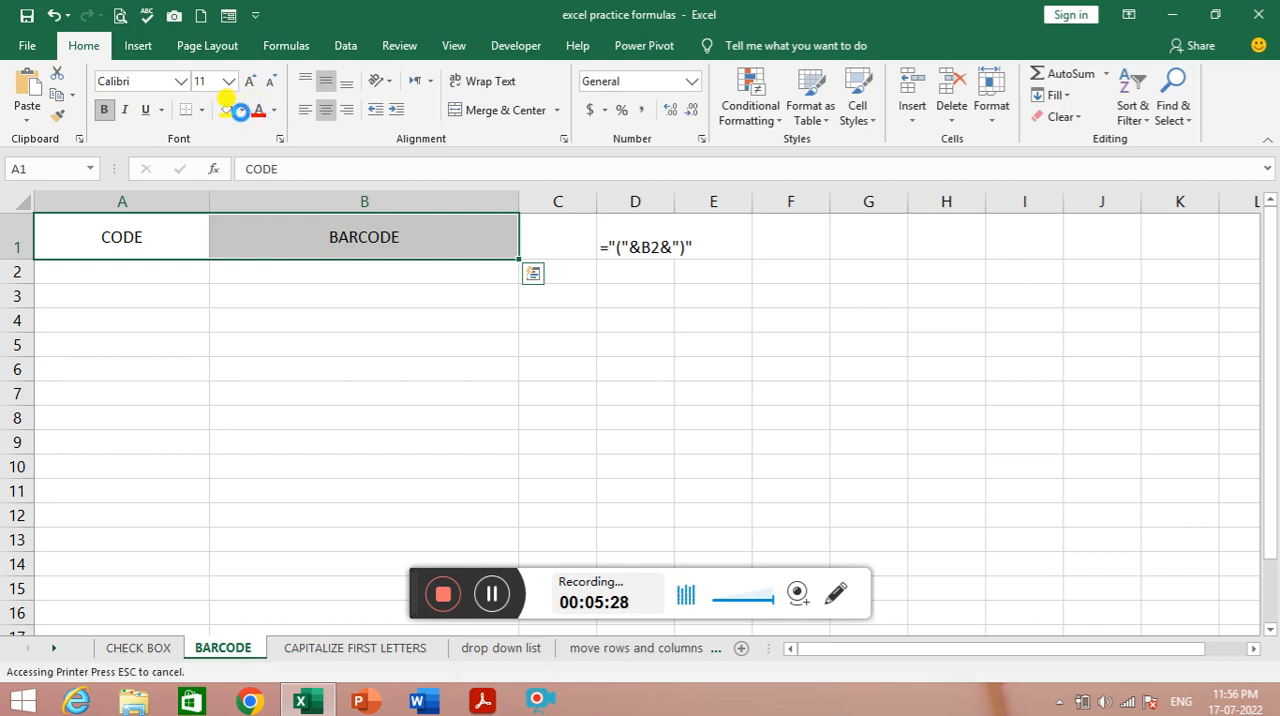
# - Give the heading cells A1:B1 a blue theme fill and white text
pyautogui.click(241, 110)
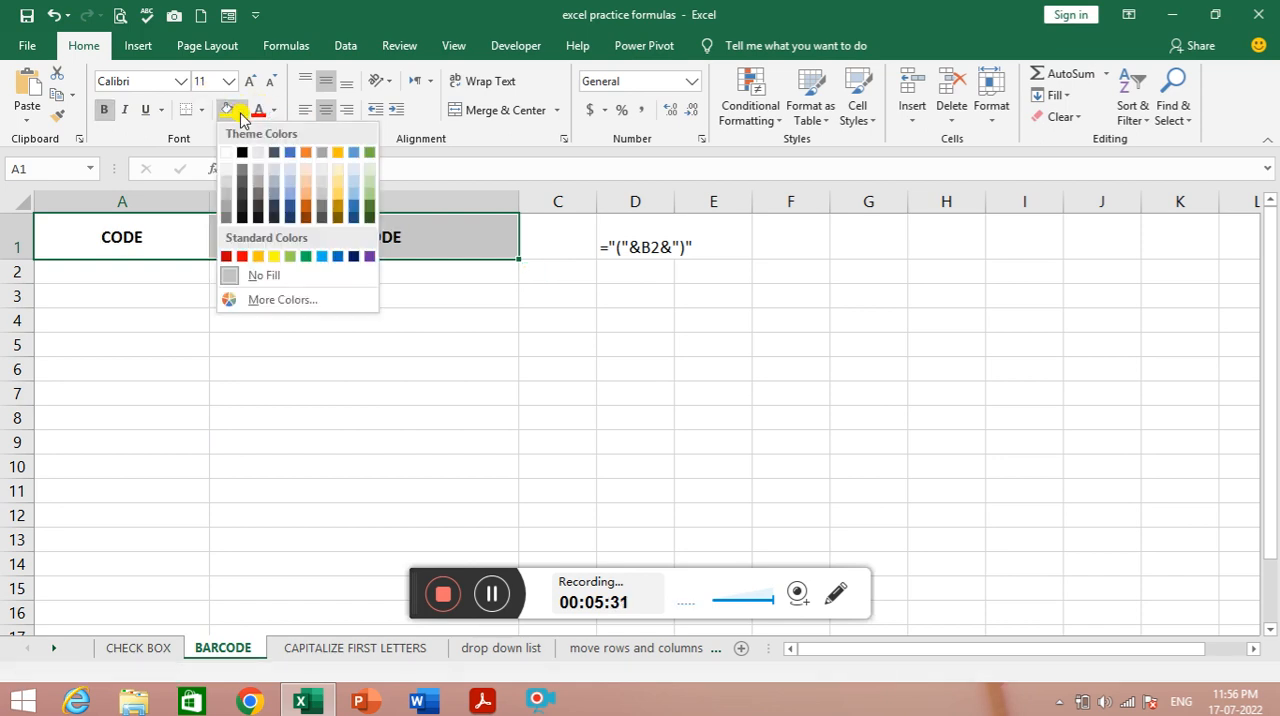
pyautogui.click(290, 152)
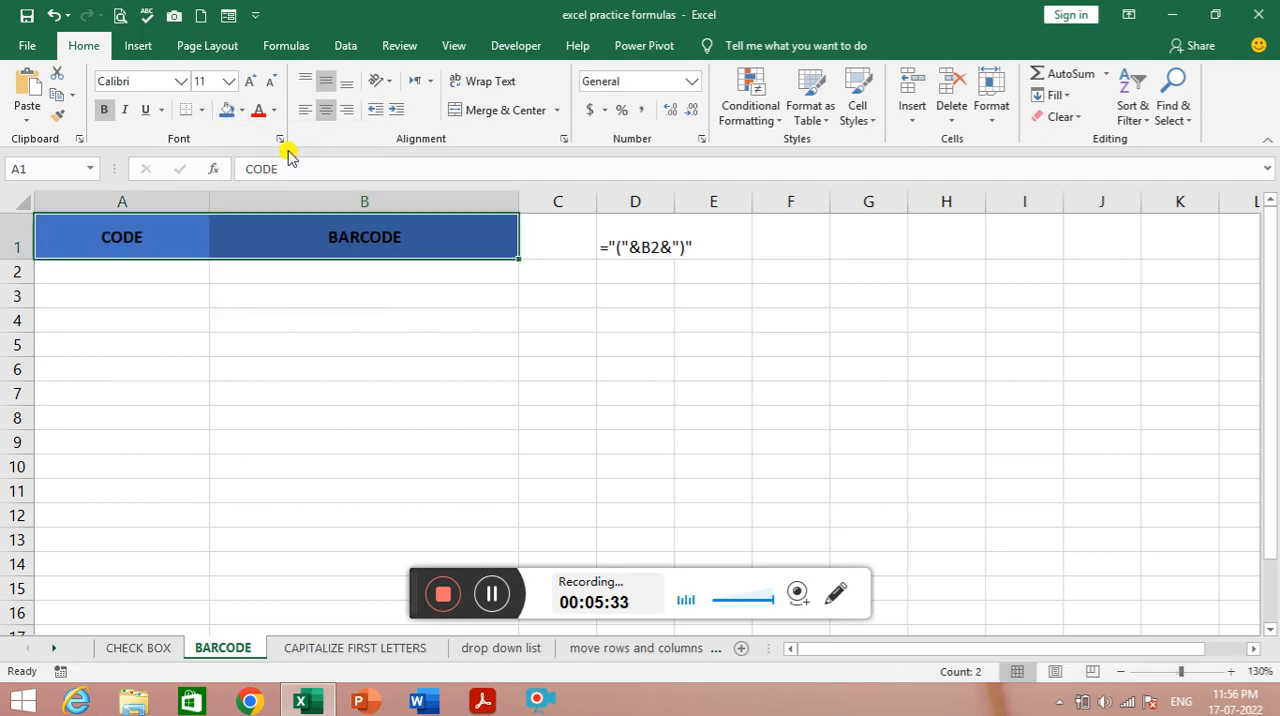
pyautogui.click(274, 110)
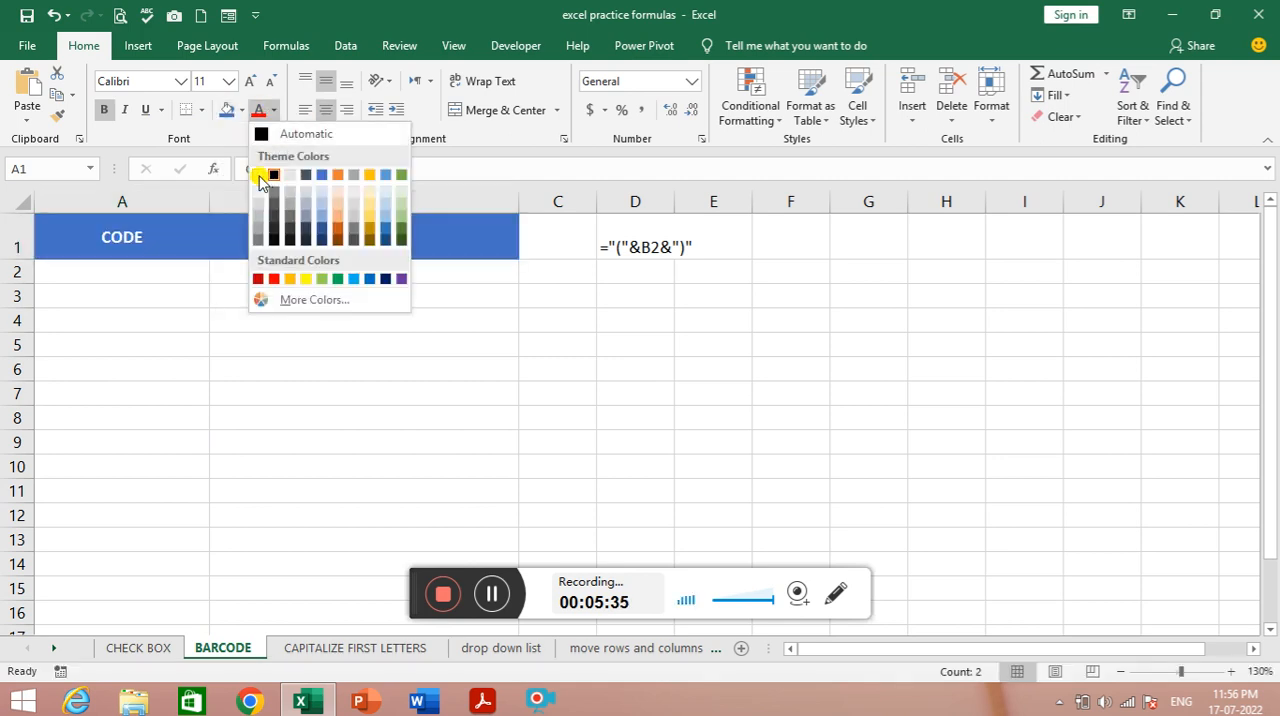
pyautogui.click(256, 172)
pyautogui.click(183, 318)
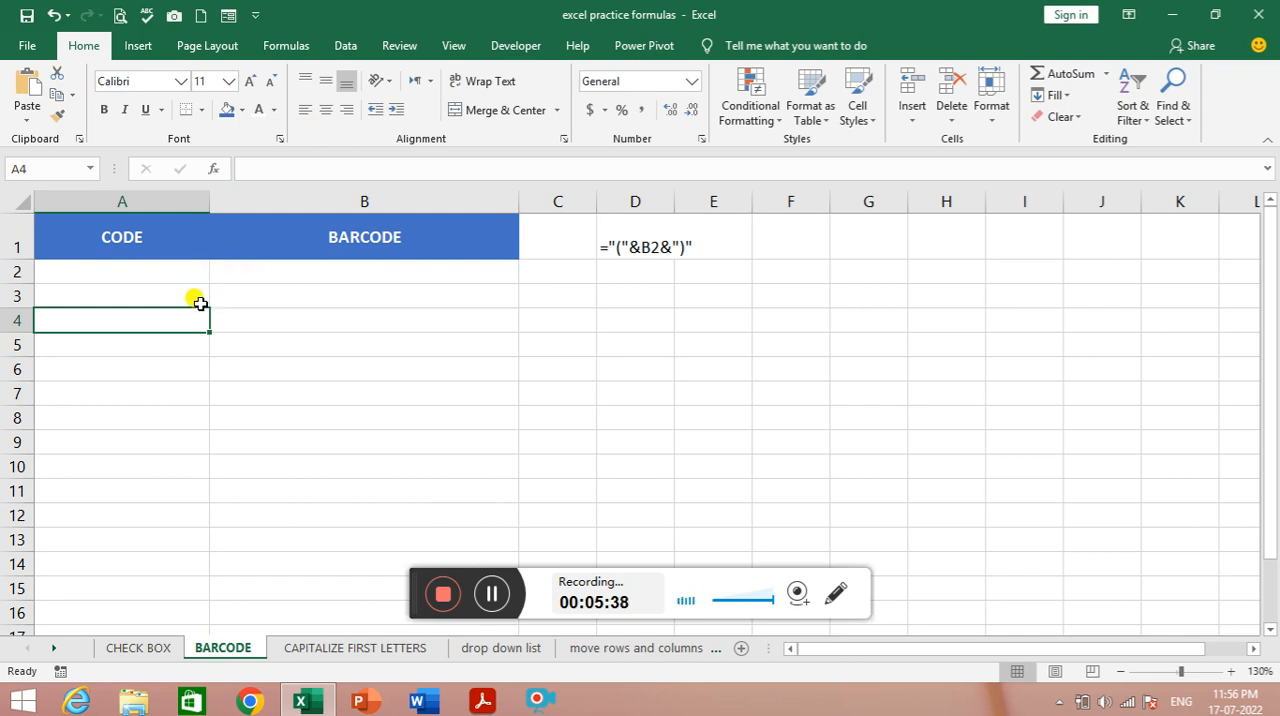
# - Enter the codes 012345HFJHJ689 in A2 and 1564HGJHJFGJ854 in A3
pyautogui.keyDown('ctrl'); pyautogui.scroll(1, 200, 305); pyautogui.keyUp('ctrl')
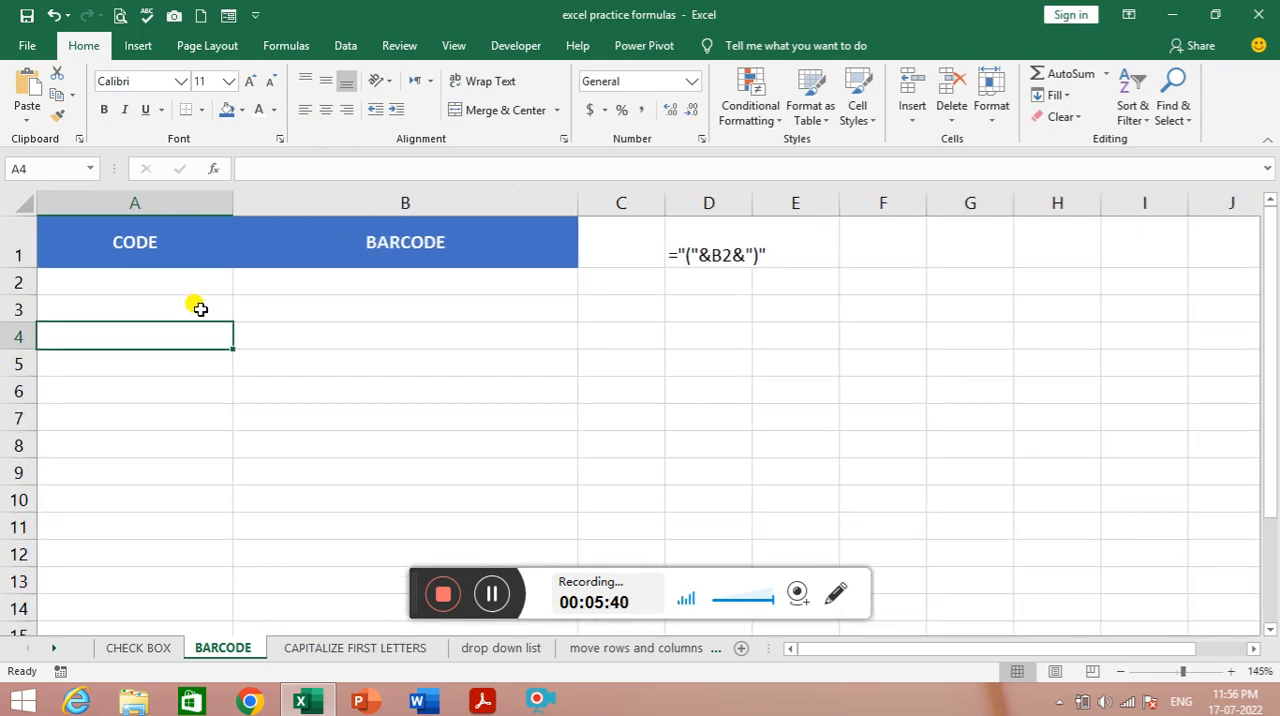
pyautogui.keyDown('ctrl'); pyautogui.scroll(2, 200, 308); pyautogui.keyUp('ctrl')
pyautogui.click(204, 304)
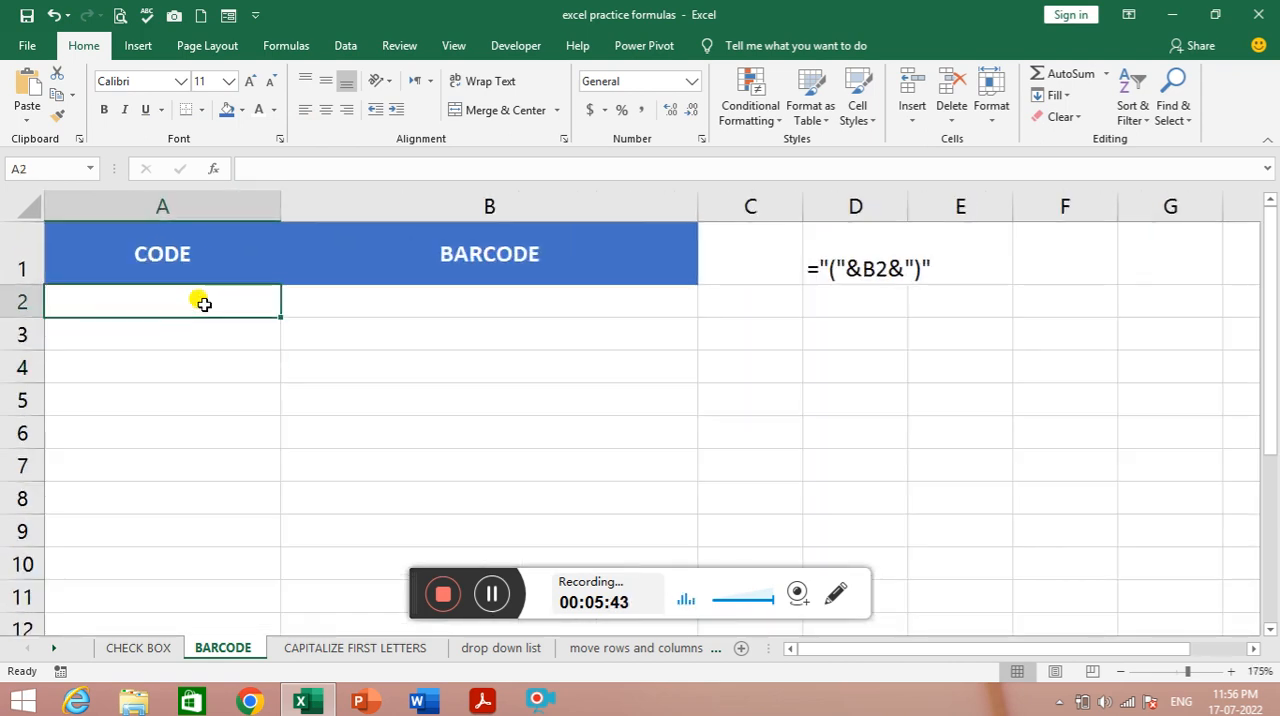
pyautogui.write('01')
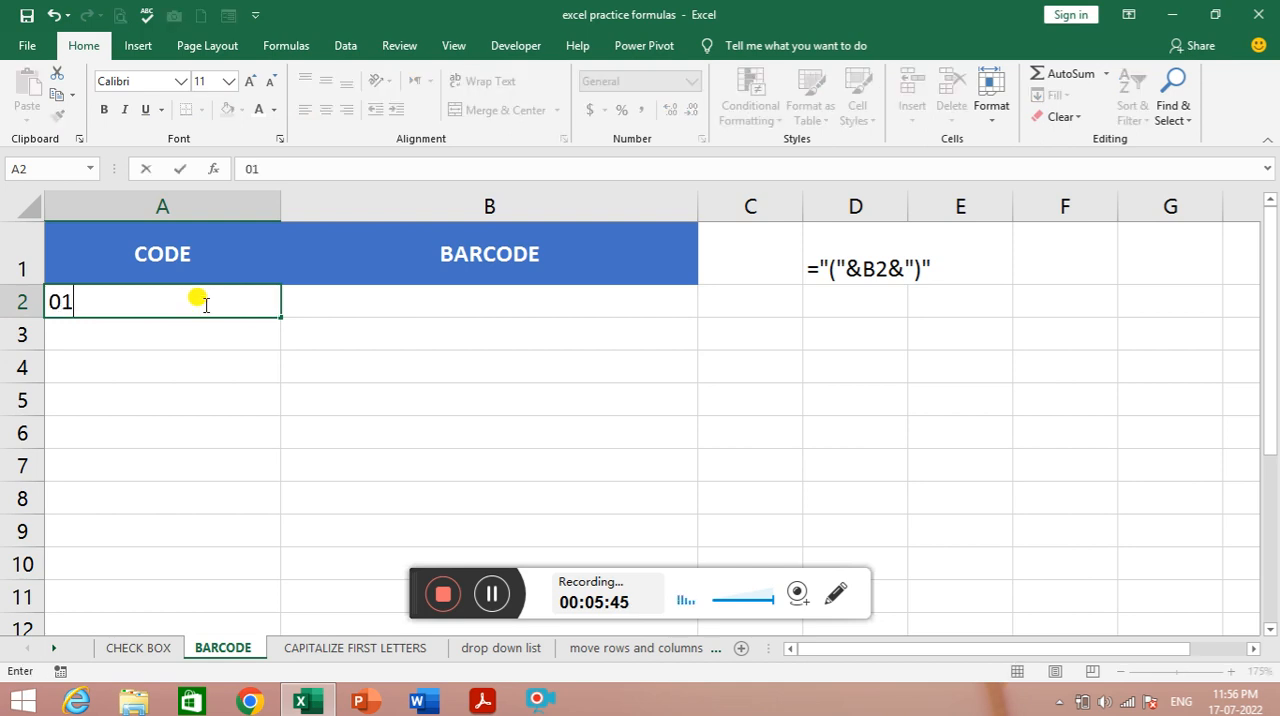
pyautogui.write('2345HFJHJ689')
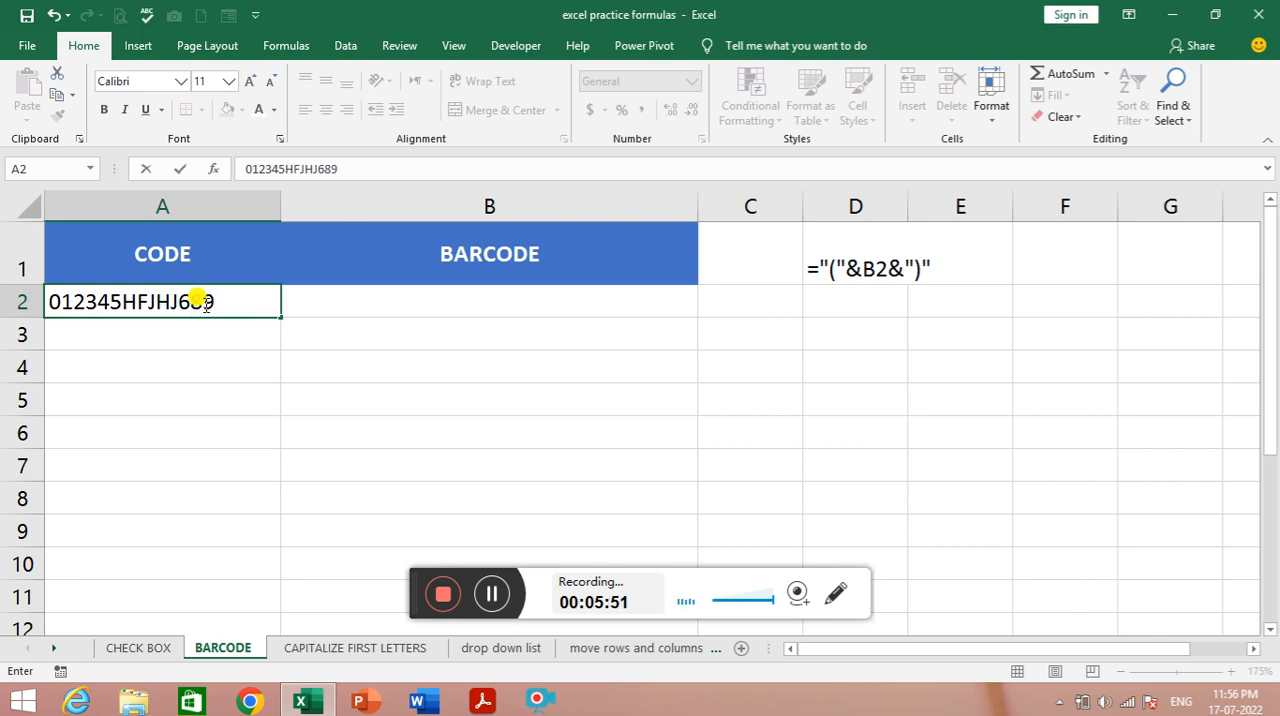
pyautogui.click(196, 336)
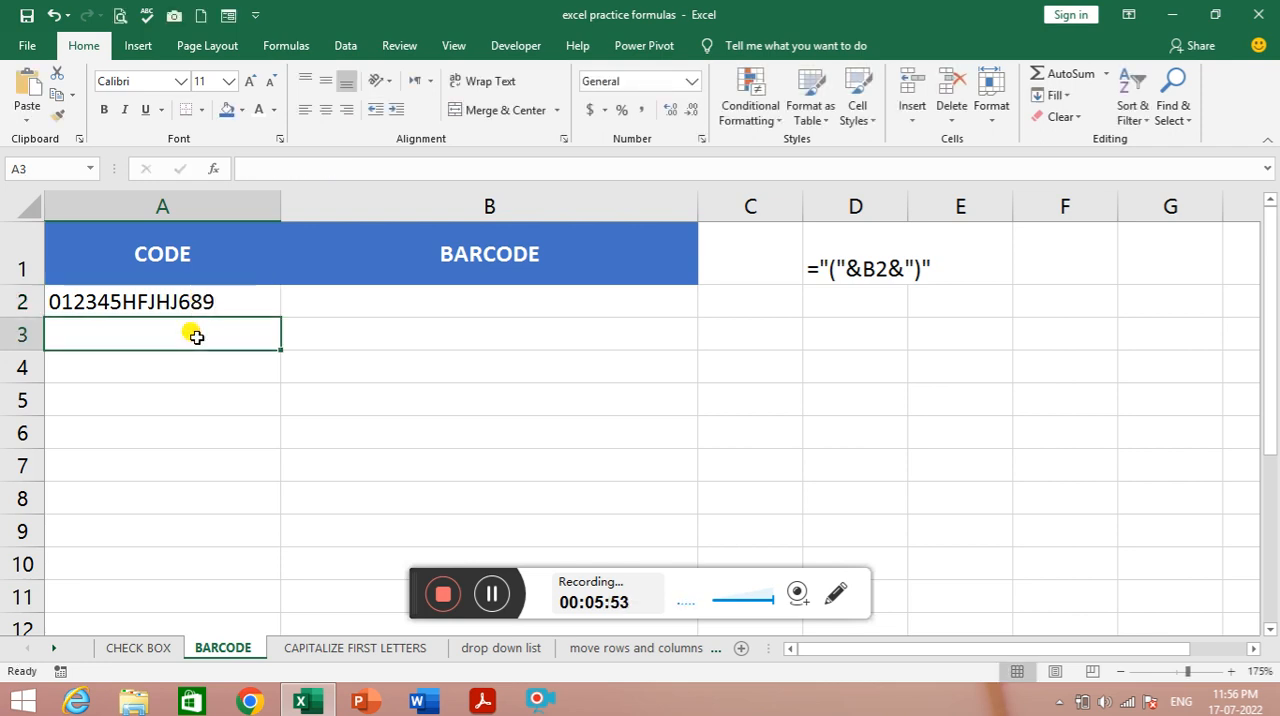
pyautogui.write('1564HGJ')
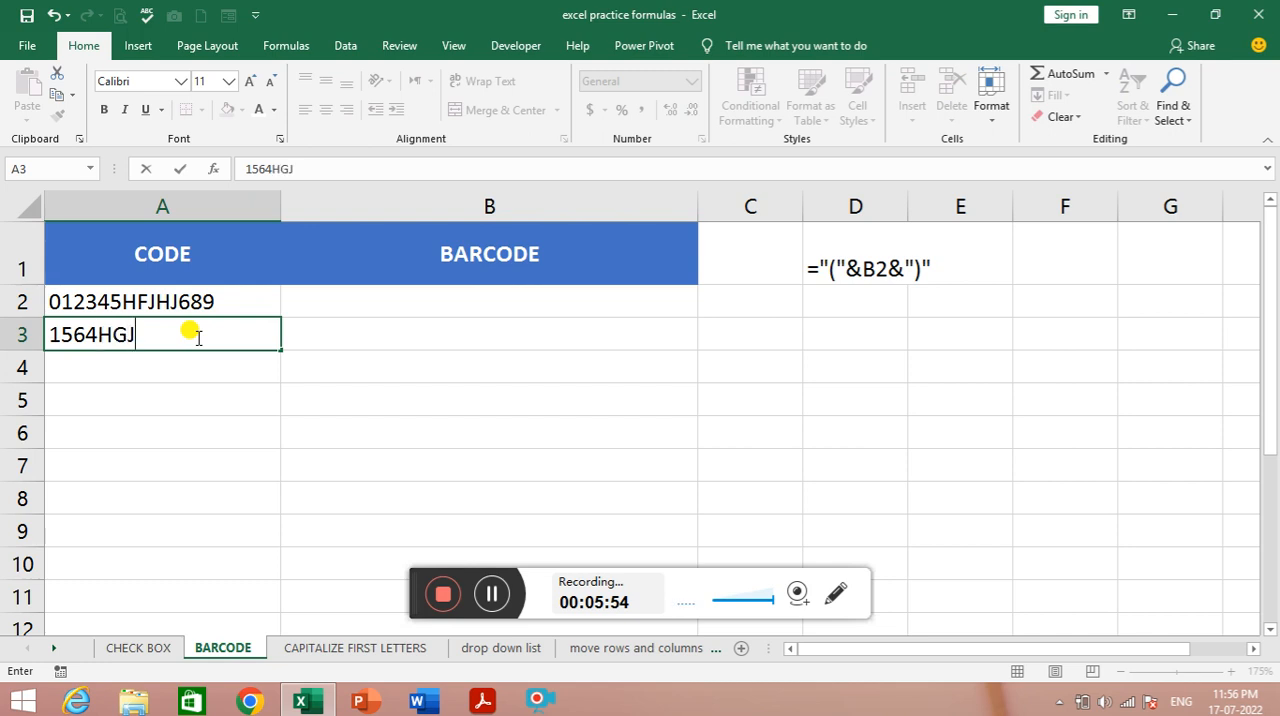
pyautogui.write('HJFGJ854')
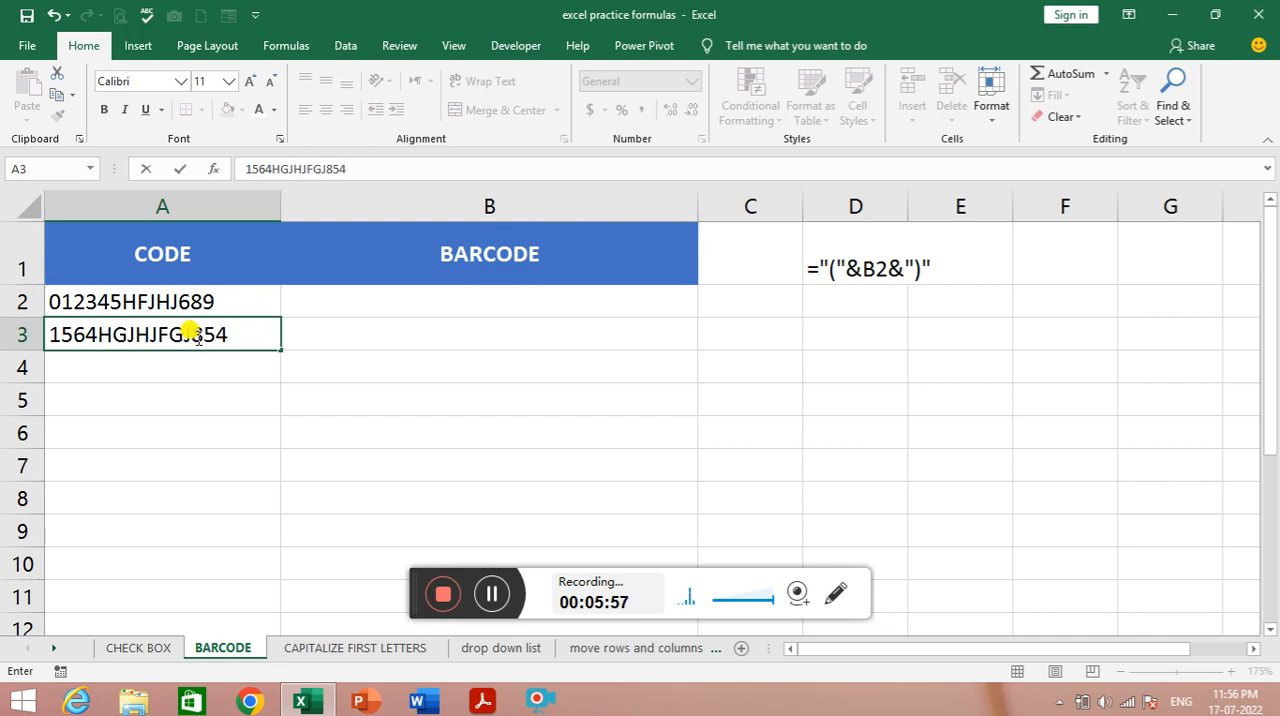
pyautogui.press('Return')
# - Enter the codes 1465656HJYJFHJ565 in A4 and 5845HJFHKHGHG in A5
pyautogui.write('1465656HJYJFHJ')
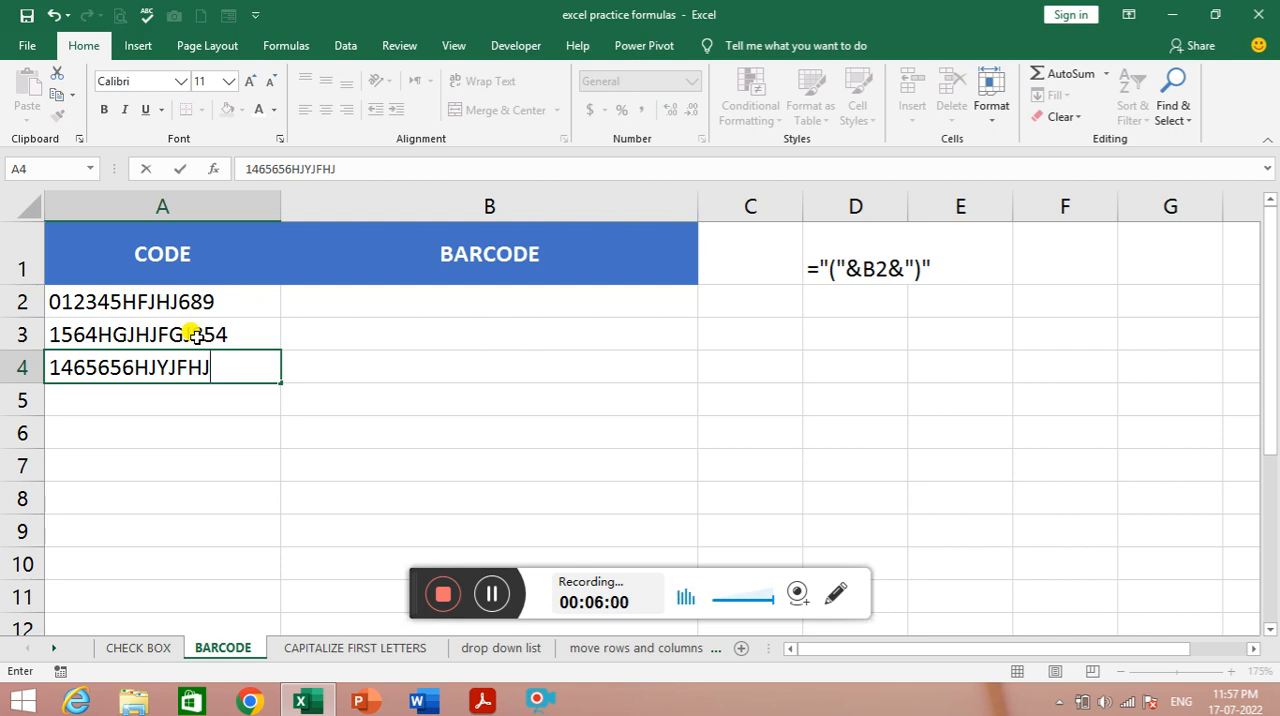
pyautogui.write('565')
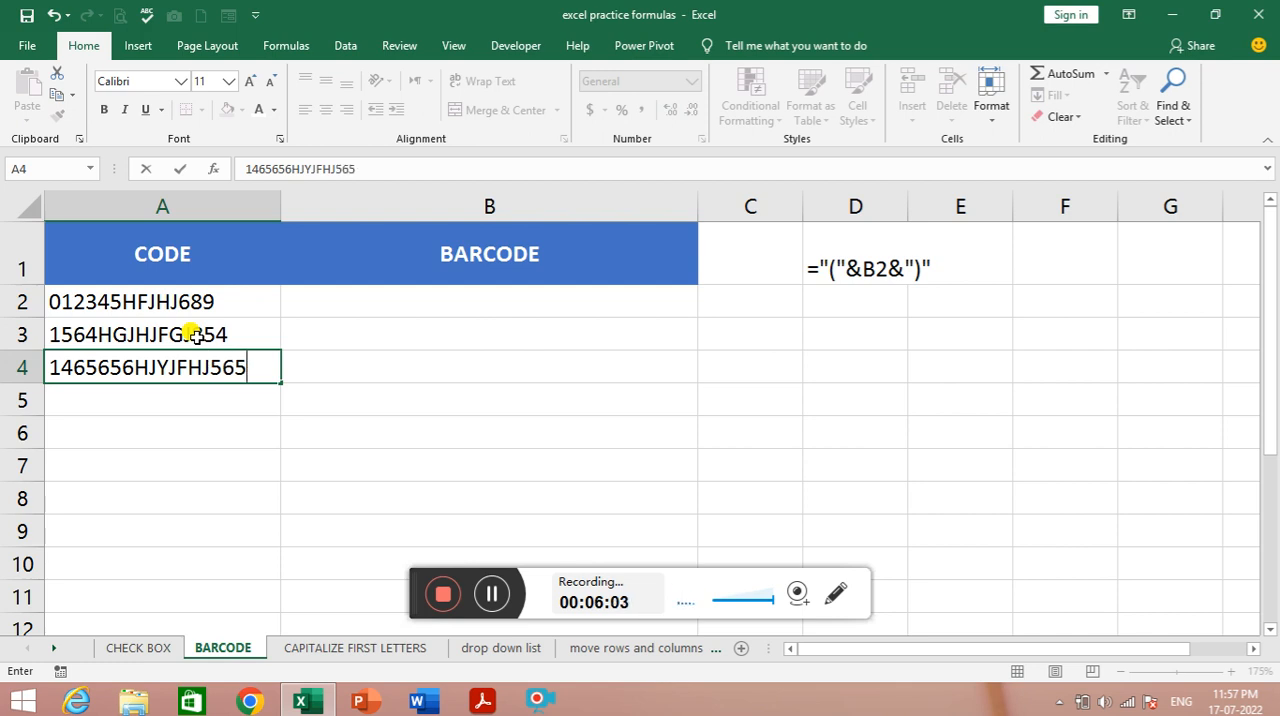
pyautogui.press('Return')
pyautogui.write('5+4+')
pyautogui.press('BackSpace')
pyautogui.press('BackSpace')
pyautogui.press('BackSpace')
pyautogui.write('845')
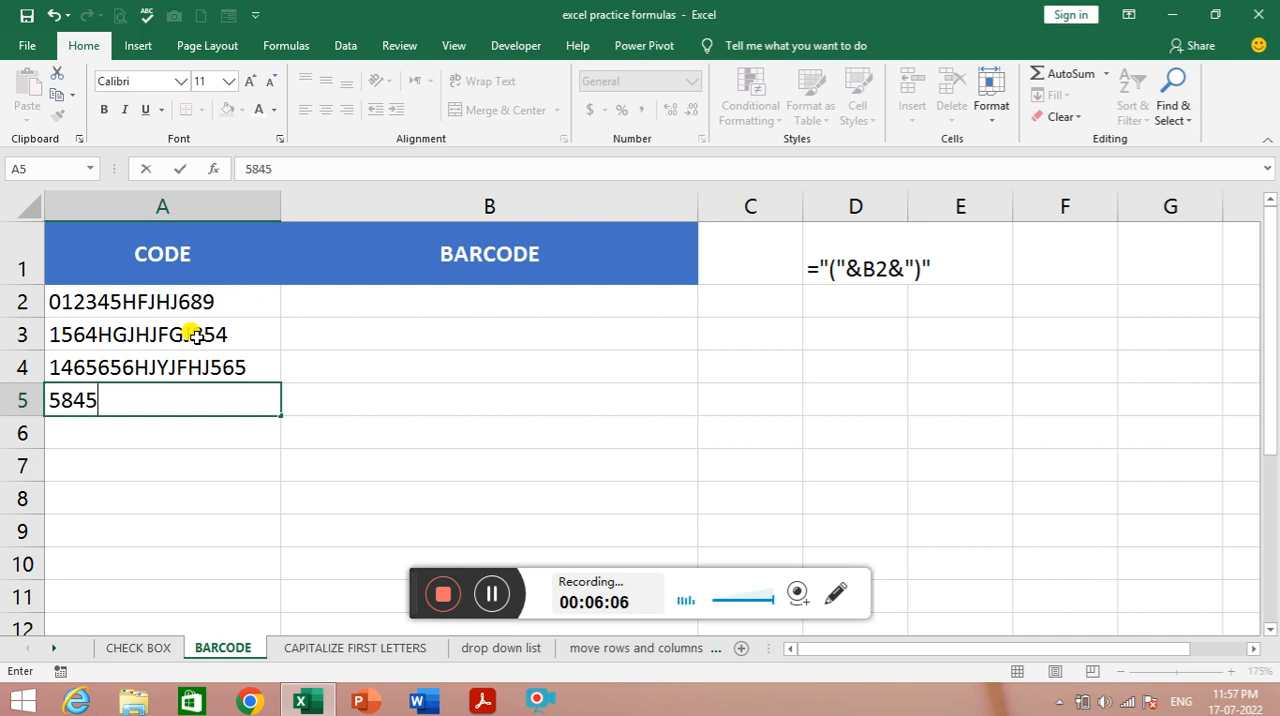
pyautogui.write('HJFHKHGHG')
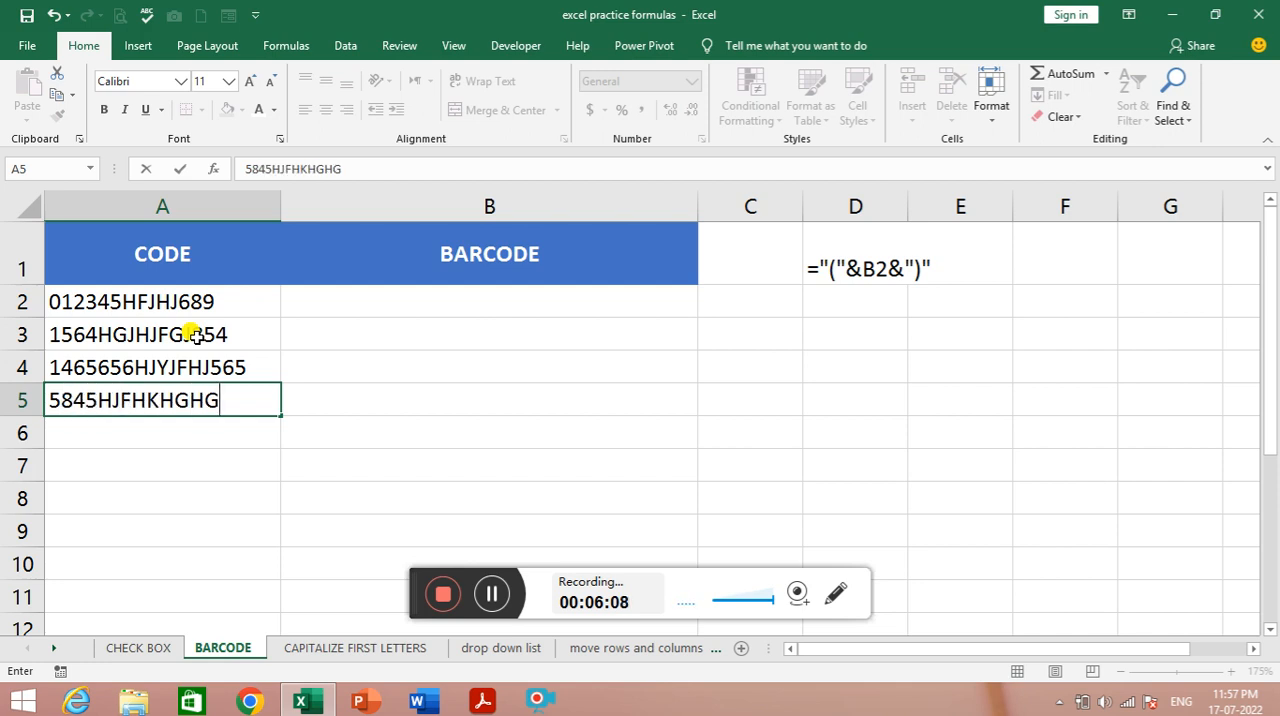
pyautogui.press('Return')
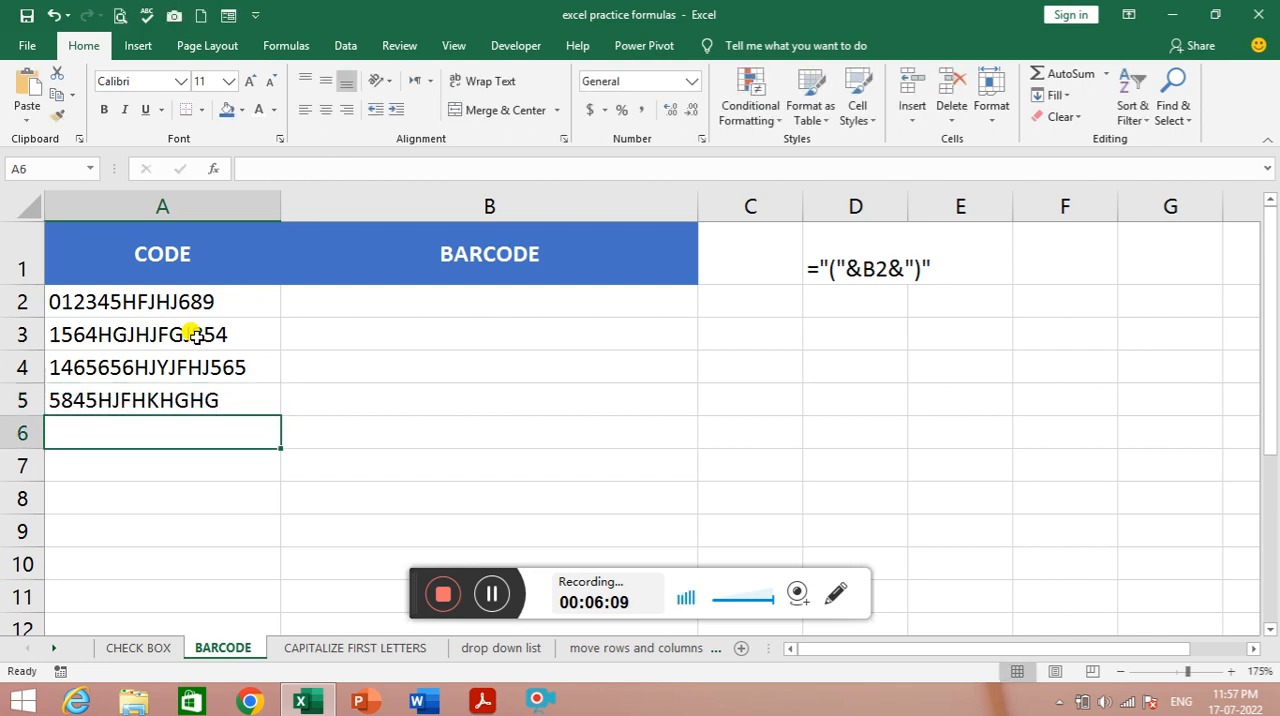
# - Try to enter the formula ="(&A2&")" in B2 to wrap the first code in parentheses
pyautogui.click(419, 309)
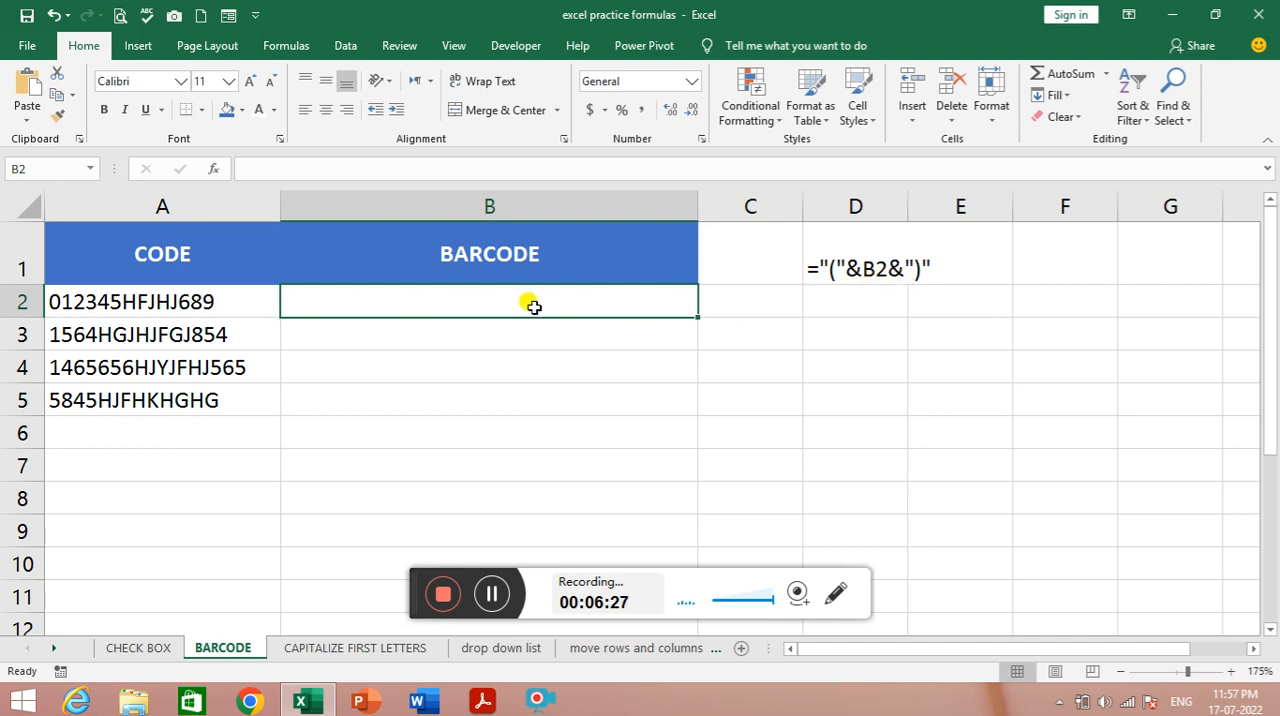
pyautogui.write('=')
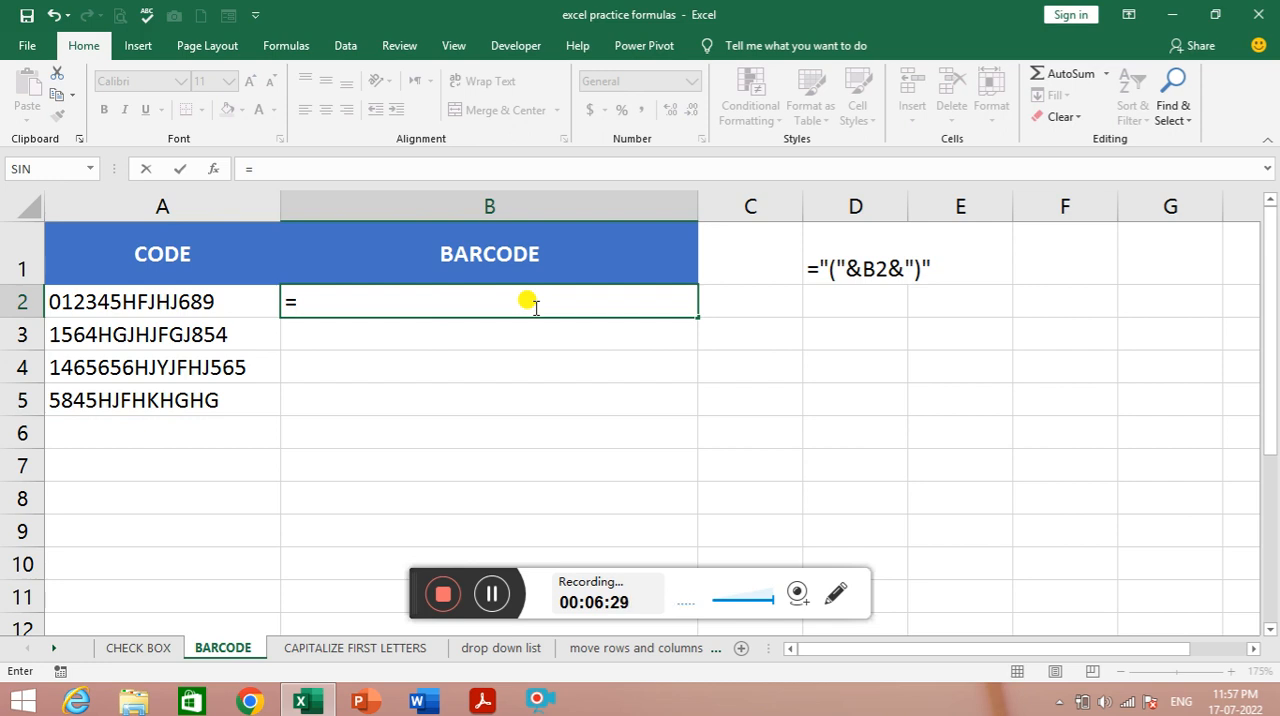
pyautogui.write('"(&')
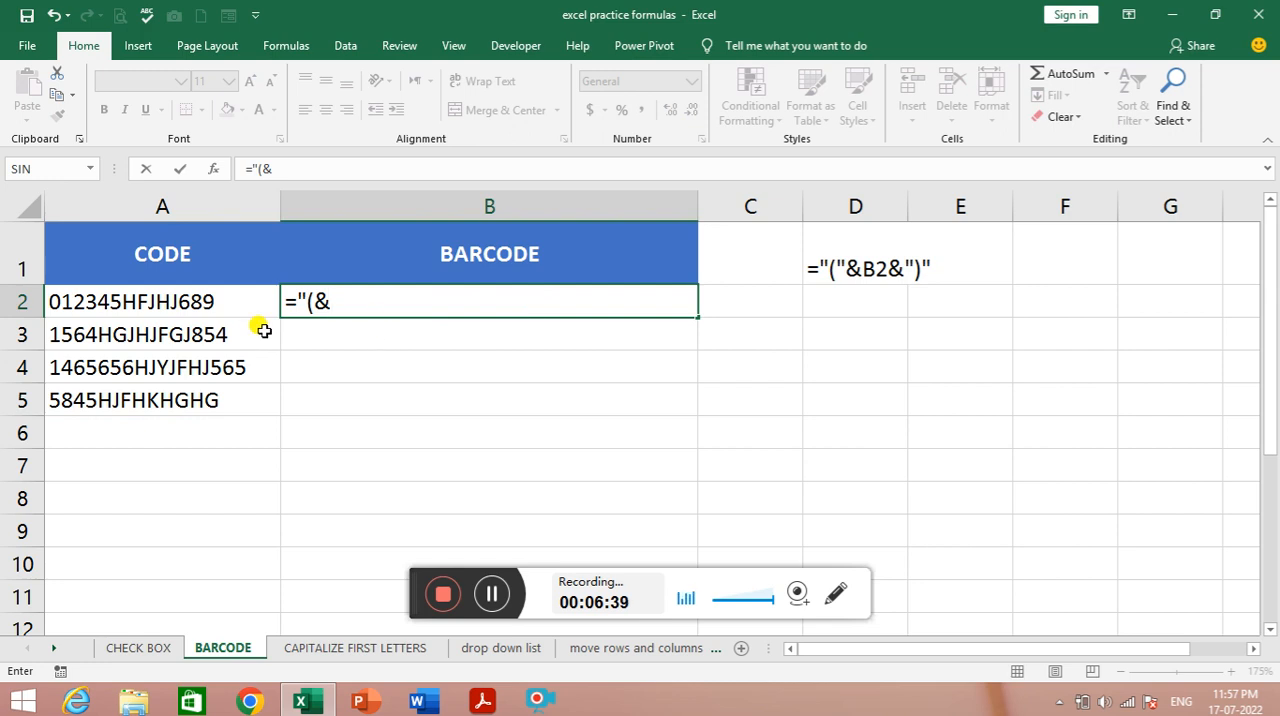
pyautogui.click(120, 303)
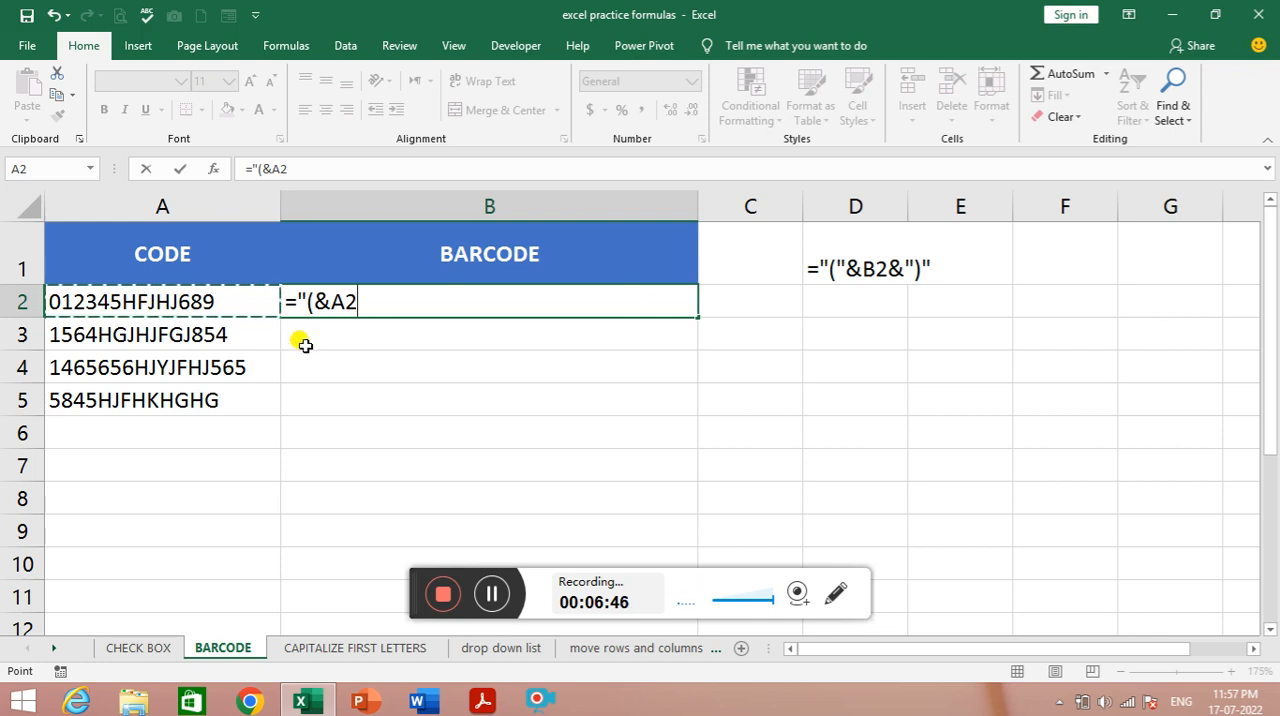
pyautogui.write('&')
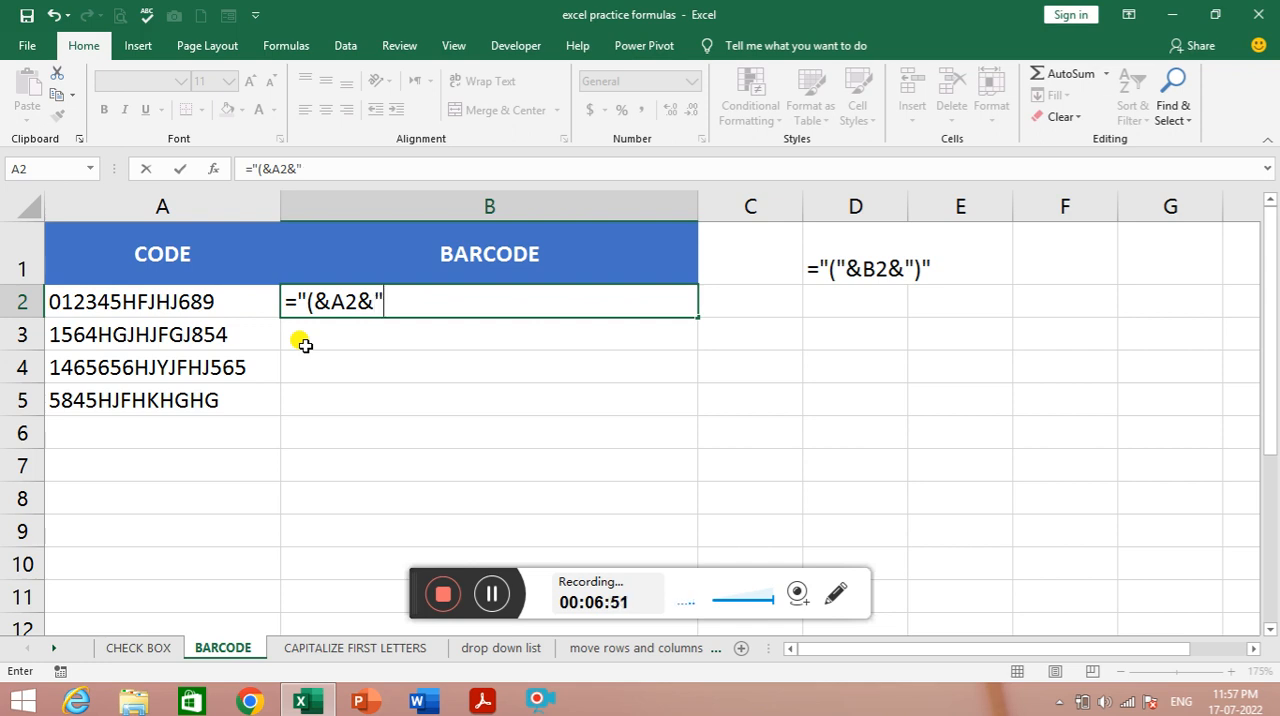
pyautogui.write(')')
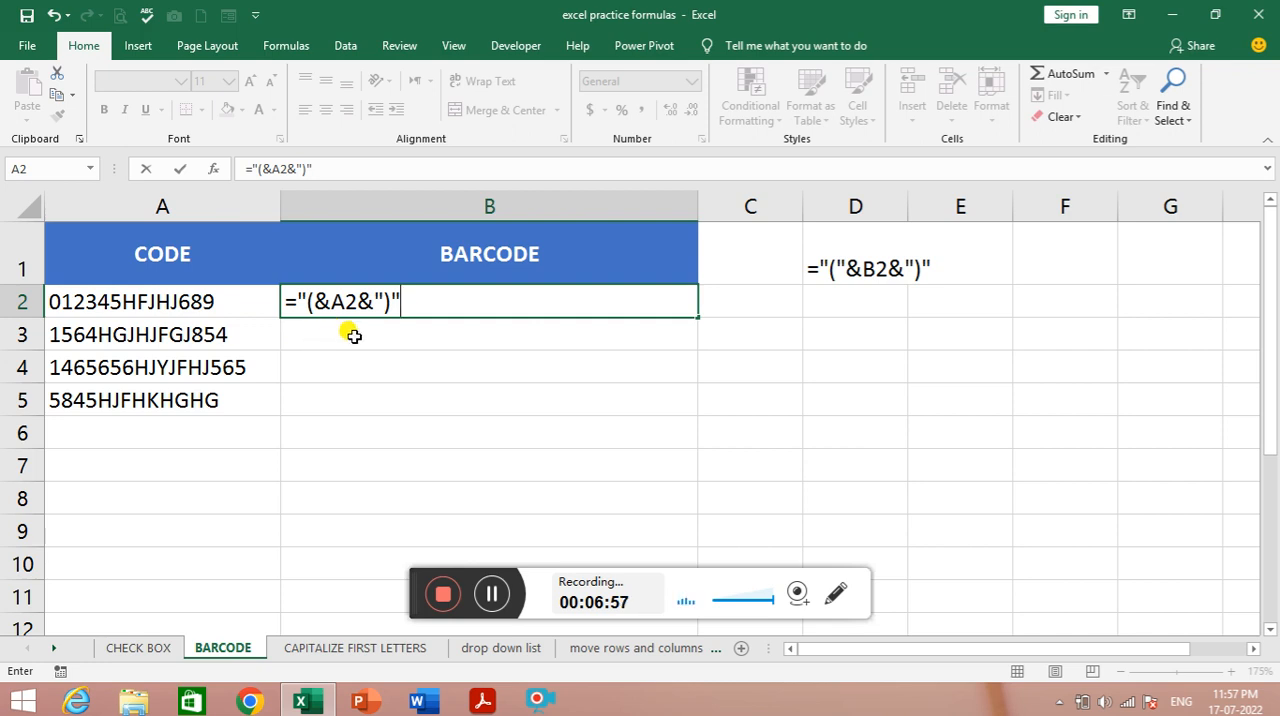
pyautogui.press('Return')
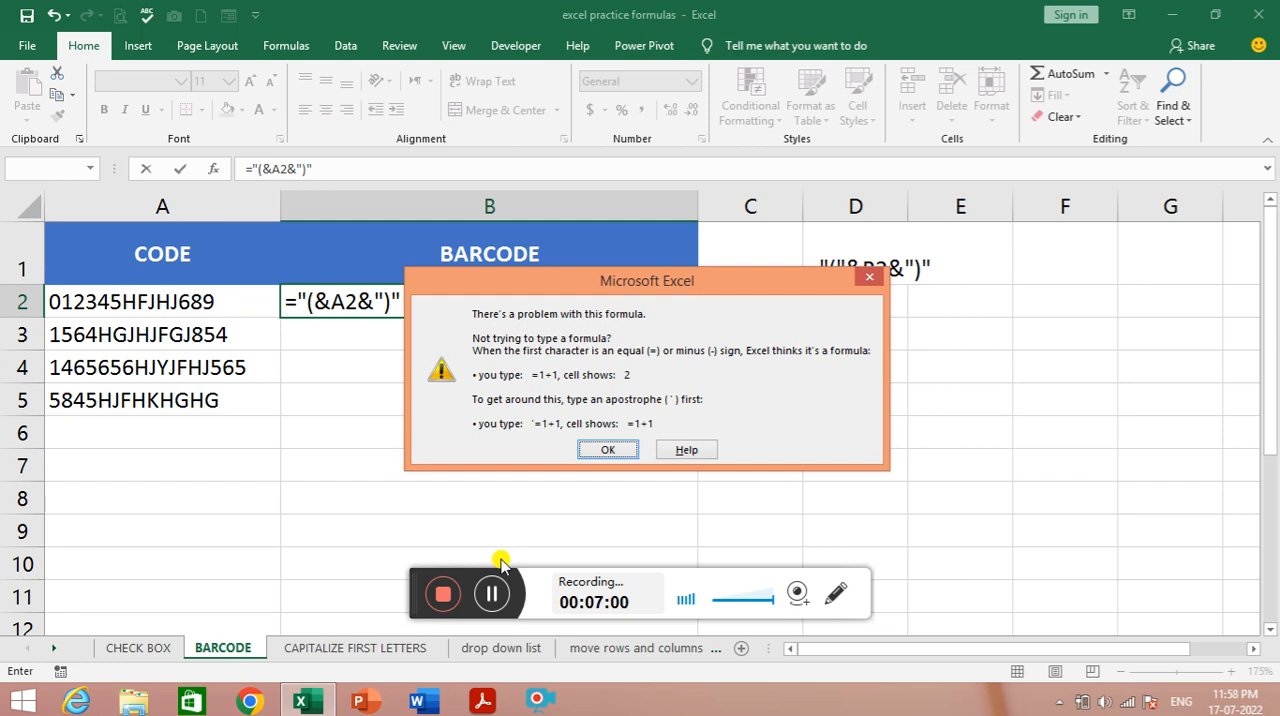
pyautogui.press('Return')
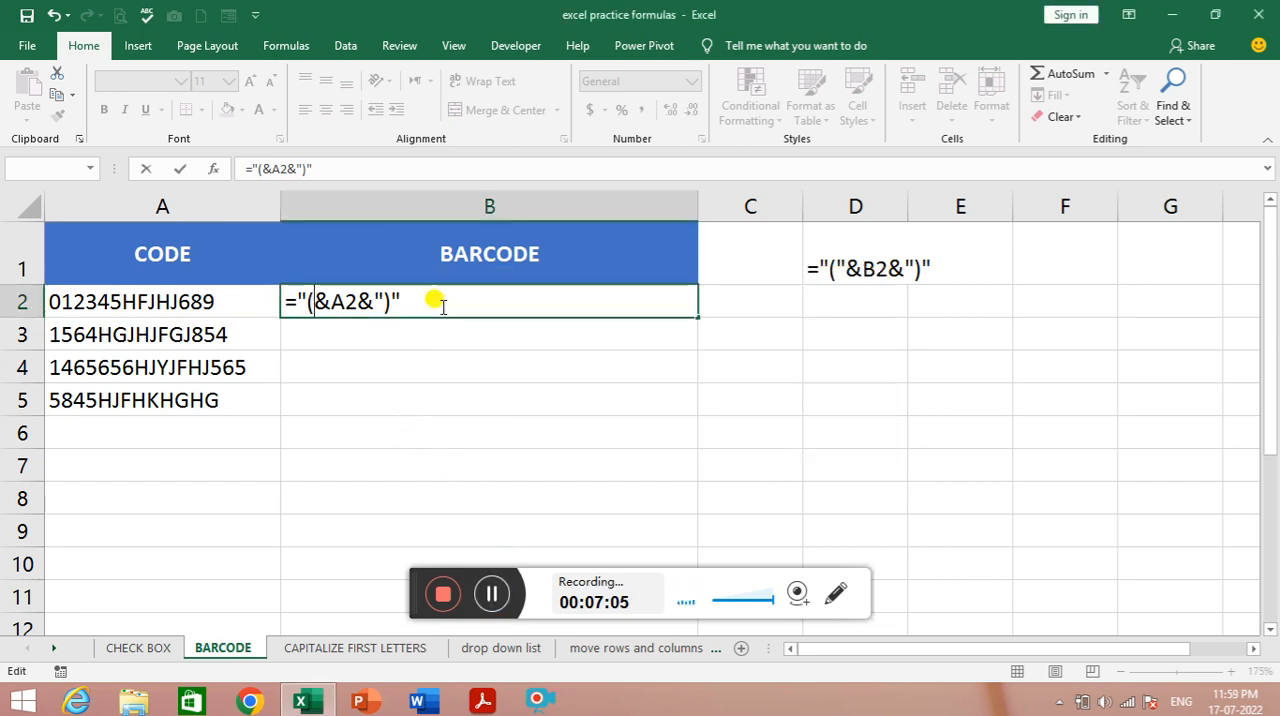
# - Correct the B2 formula to ="("&A2&")" by adding the missing quotation mark after the opening parenthesis
pyautogui.click(320, 308)
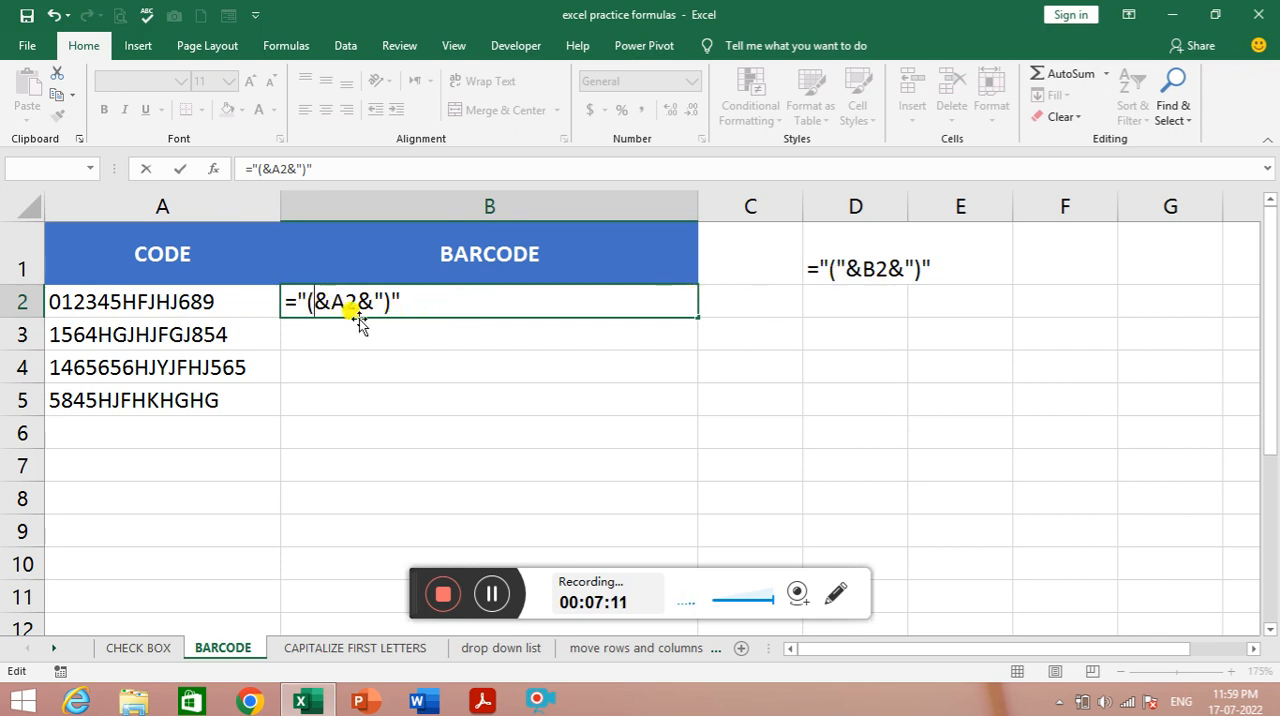
pyautogui.press('Return')
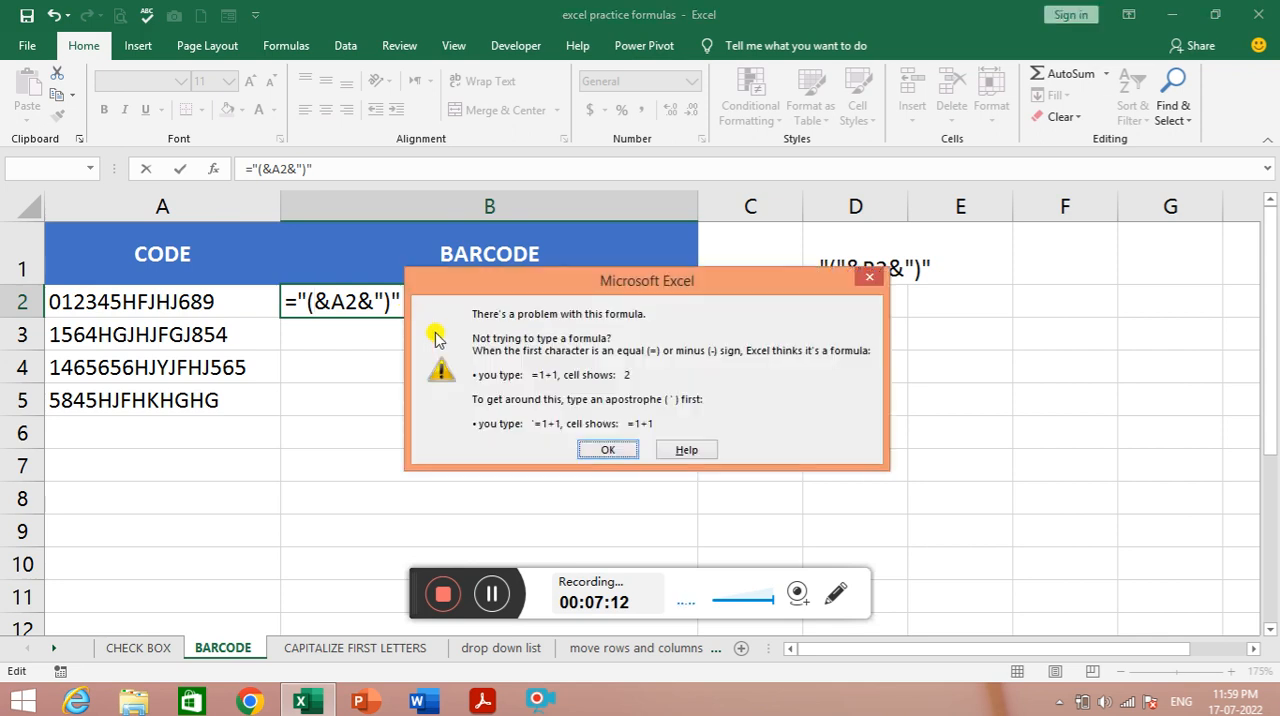
pyautogui.click(868, 277)
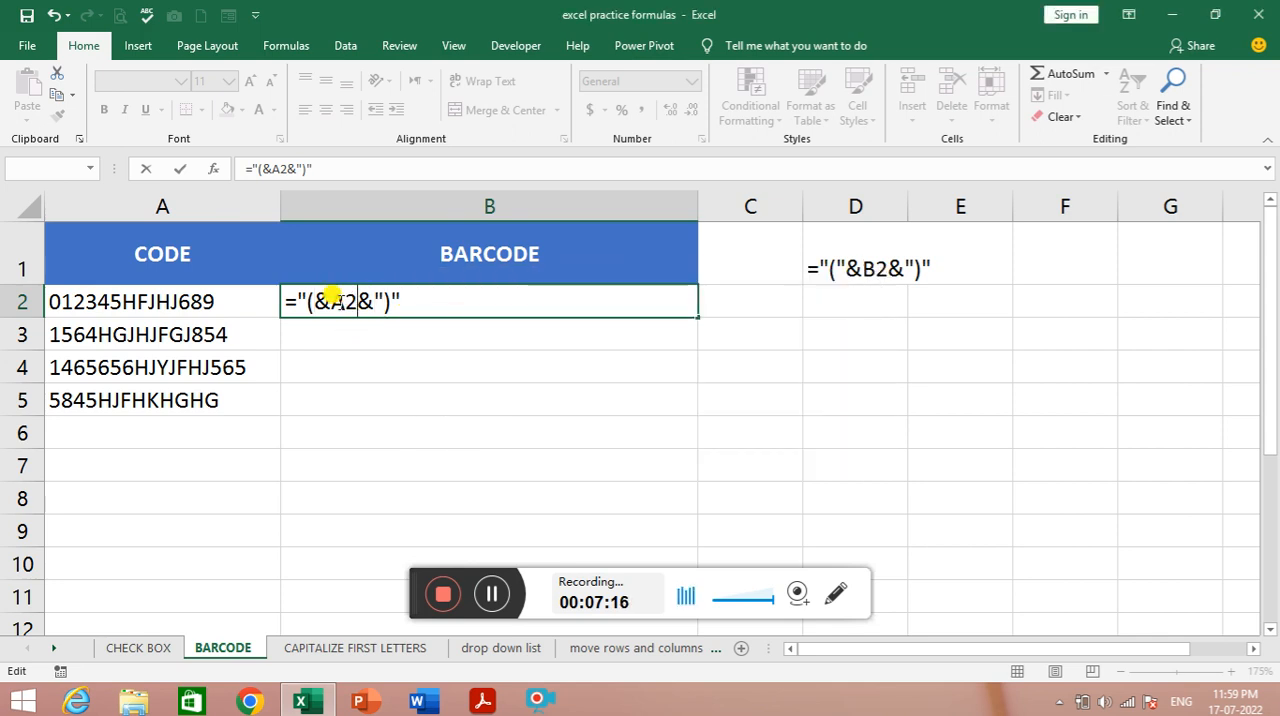
pyautogui.click(312, 302)
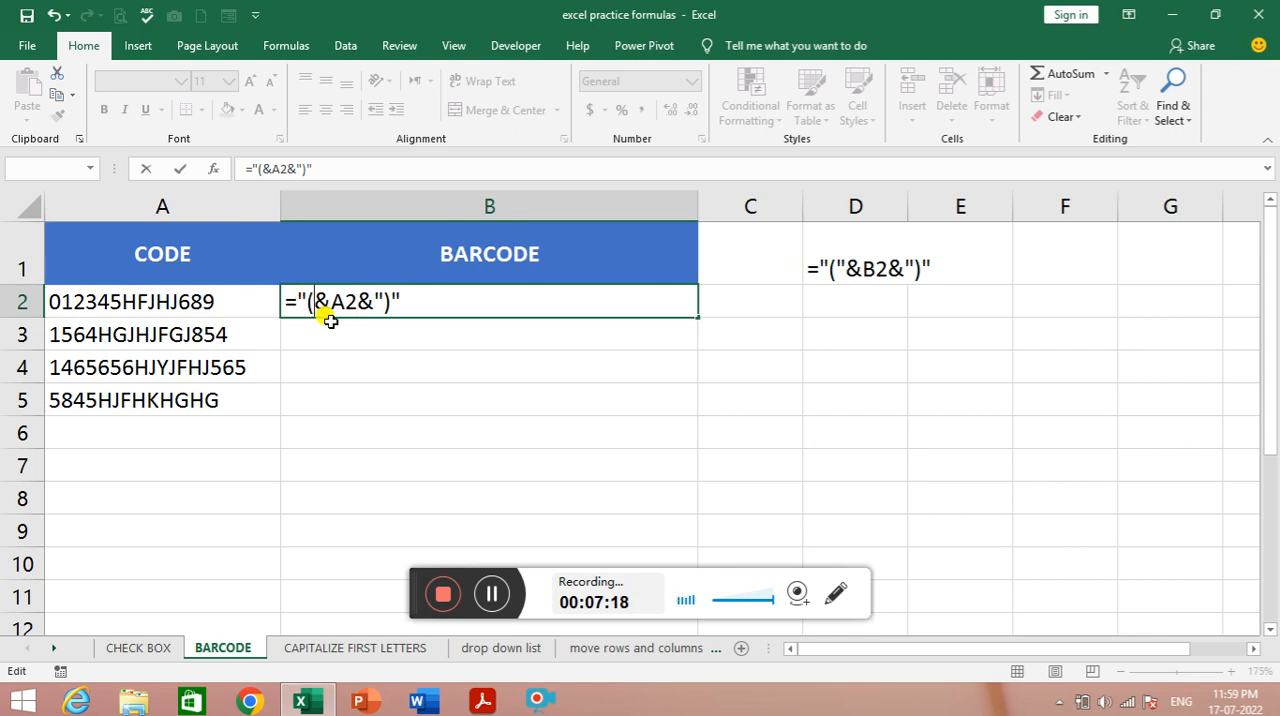
pyautogui.write('"')
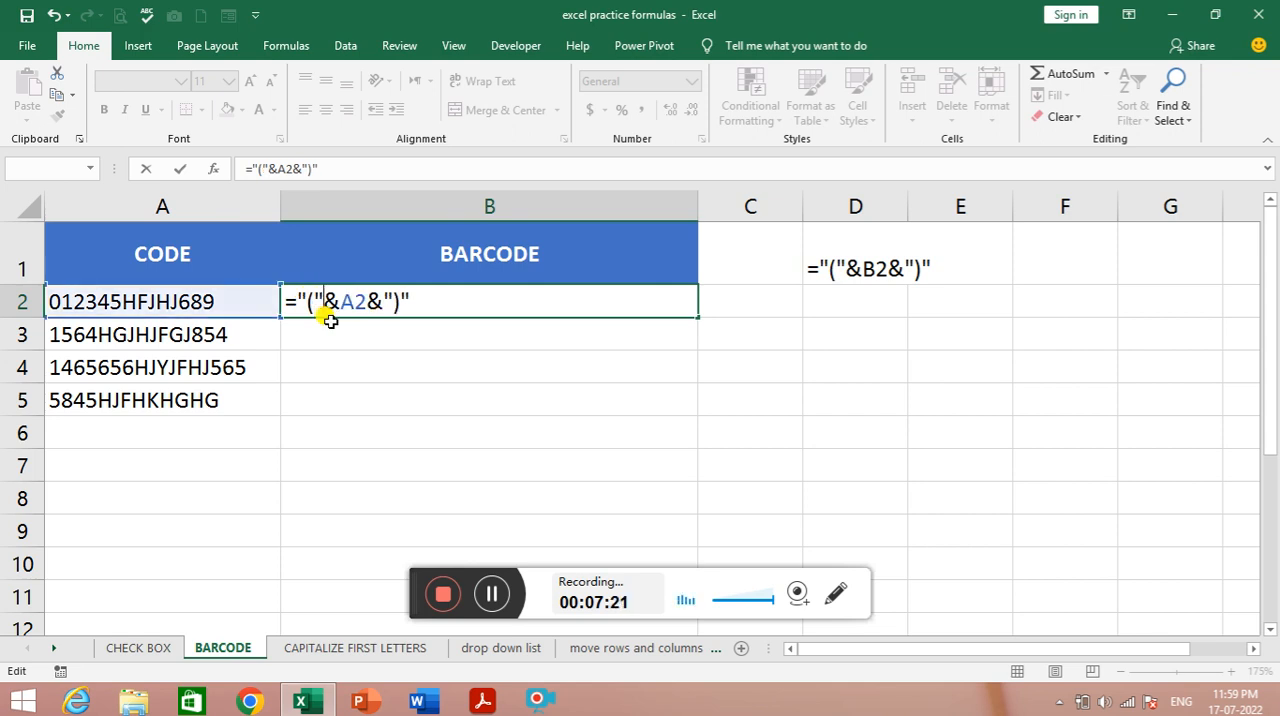
pyautogui.press('Return')
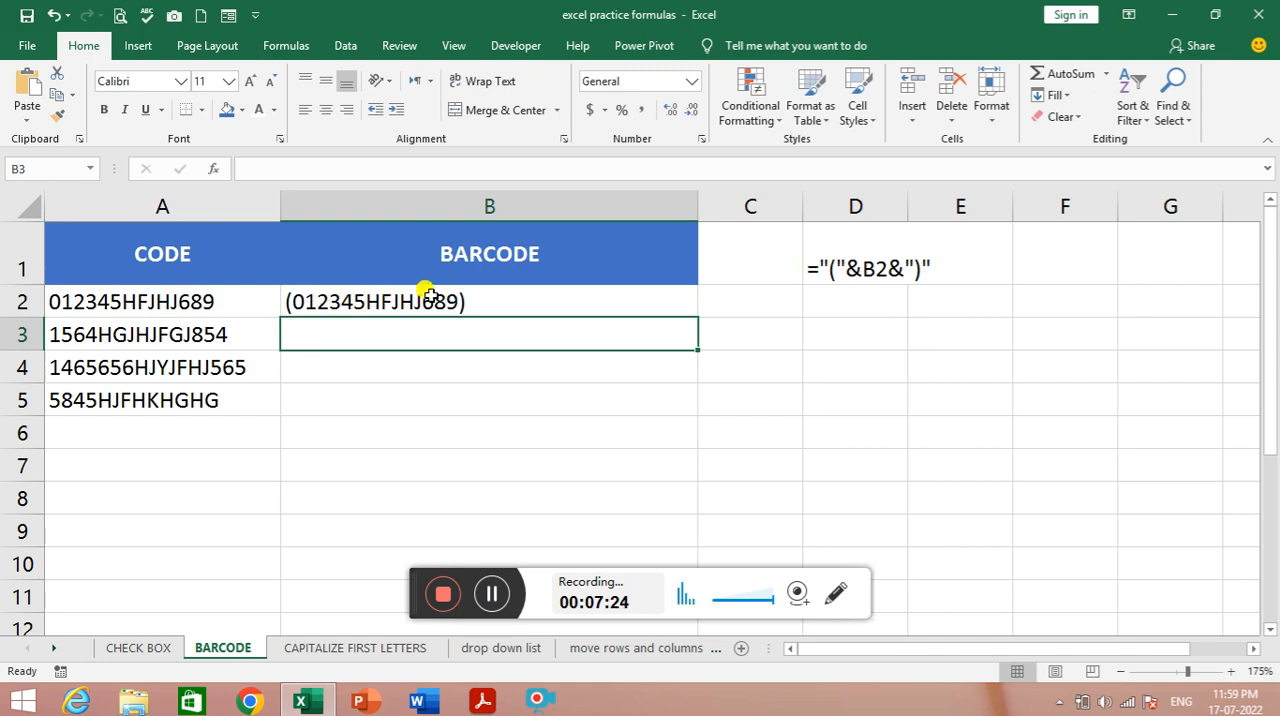
# - Fill the B2 formula down through B5 for the remaining codes
pyautogui.click(517, 300)
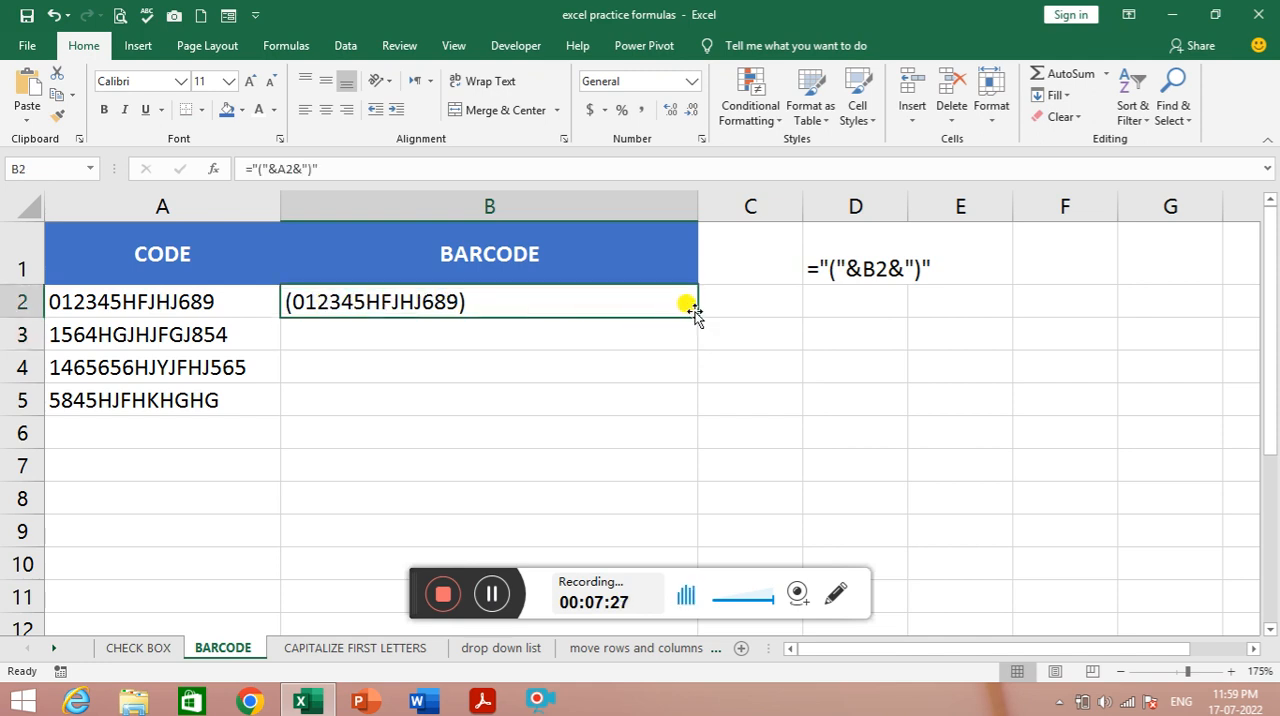
pyautogui.moveTo(694, 314); pyautogui.dragTo(670, 409)
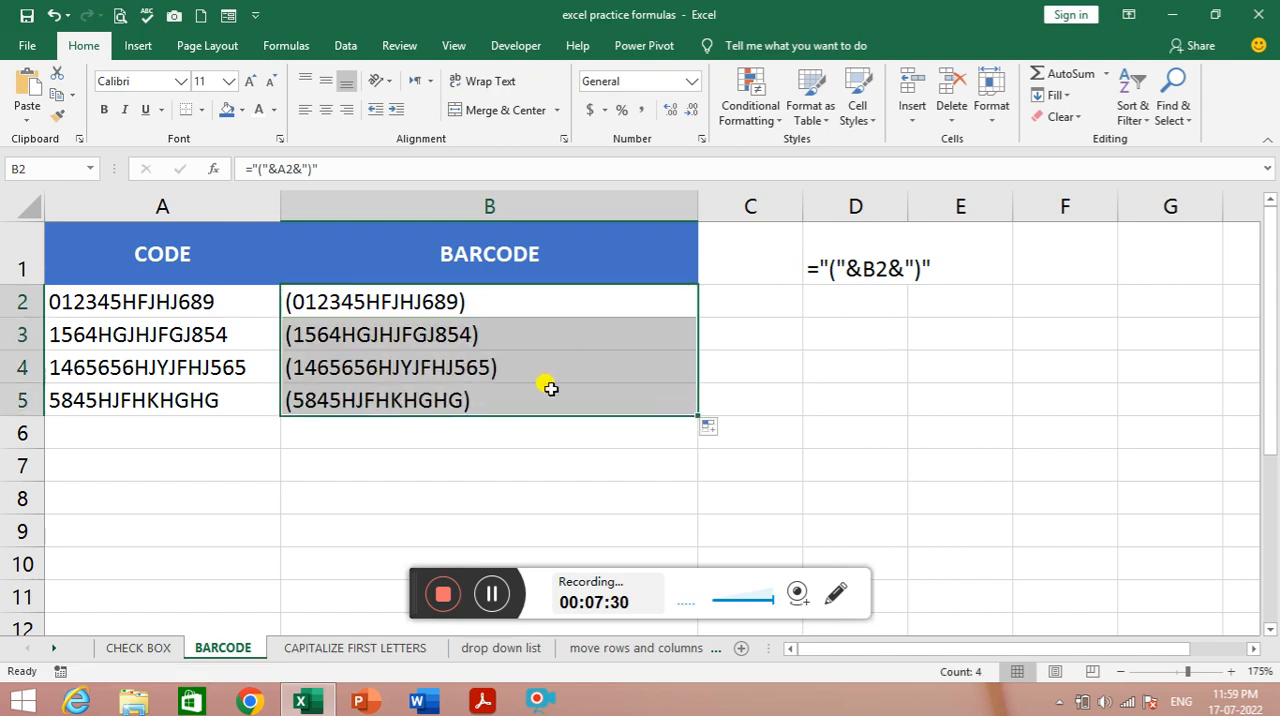
pyautogui.click(464, 398)
# - Change the font of the BARCODE cells B2:B5 to IDAutomationHC39M Free Version
pyautogui.click(455, 298)
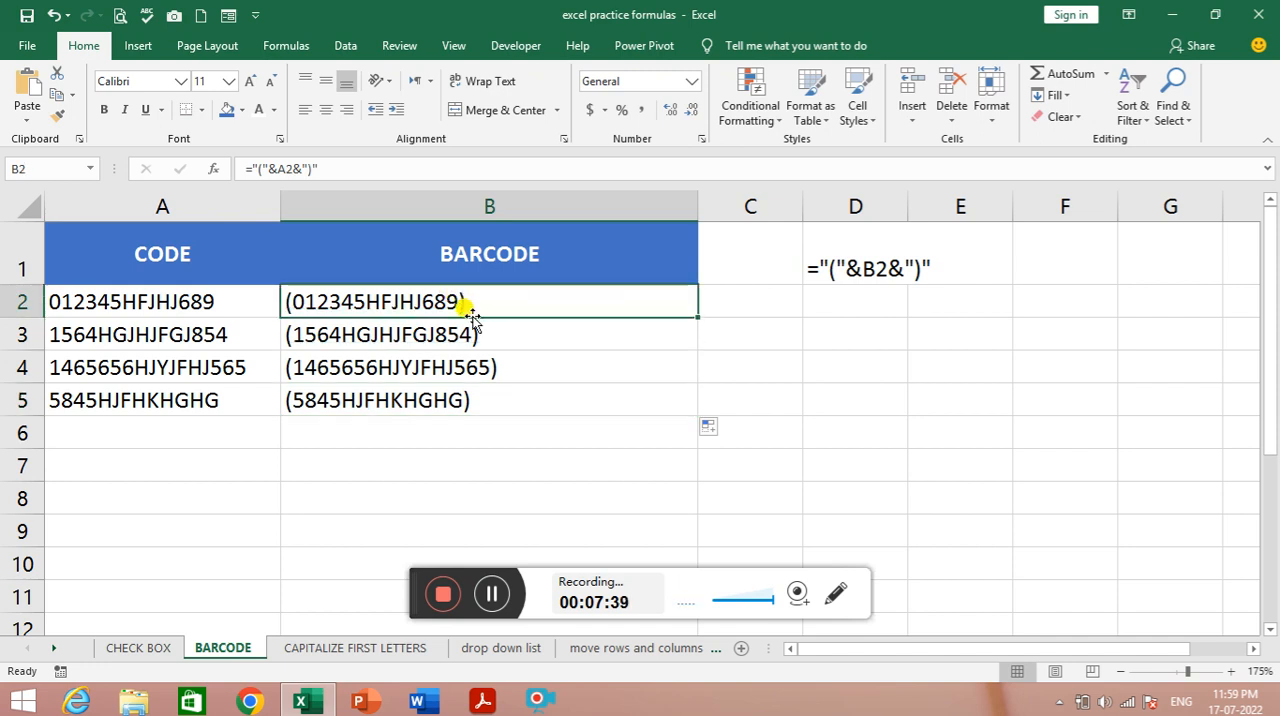
pyautogui.moveTo(530, 292); pyautogui.dragTo(517, 390)
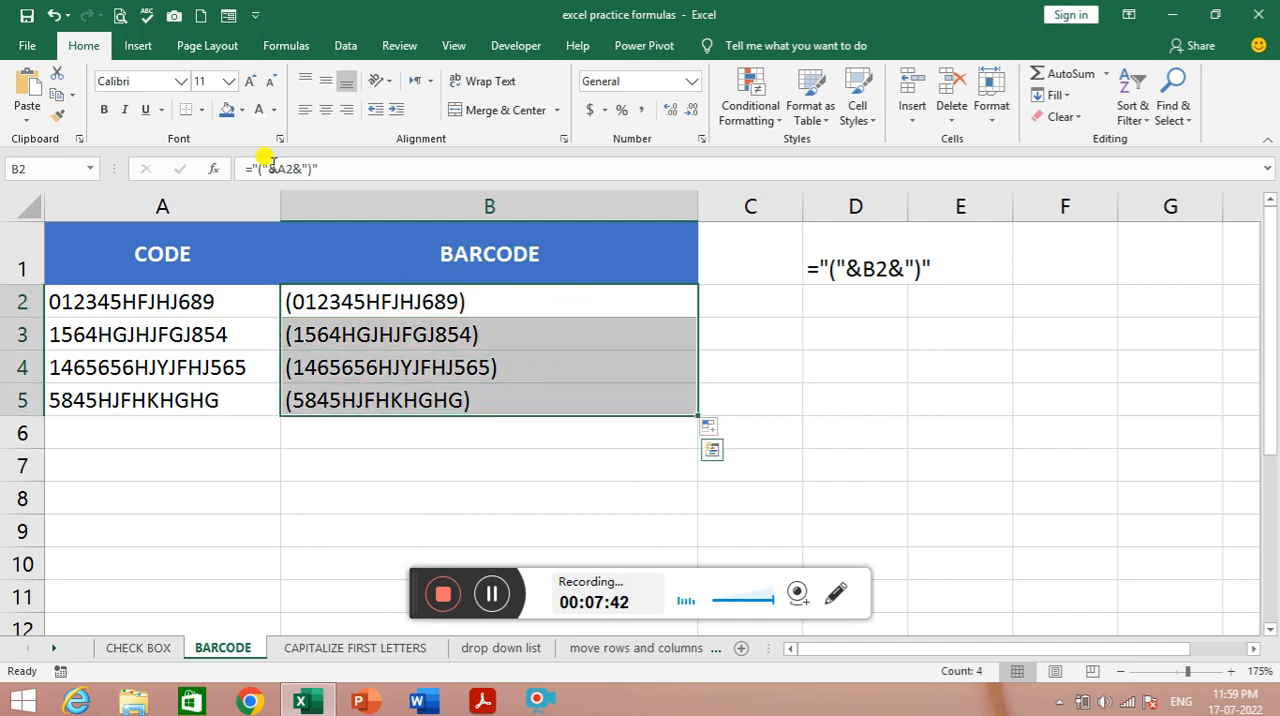
pyautogui.click(182, 86)
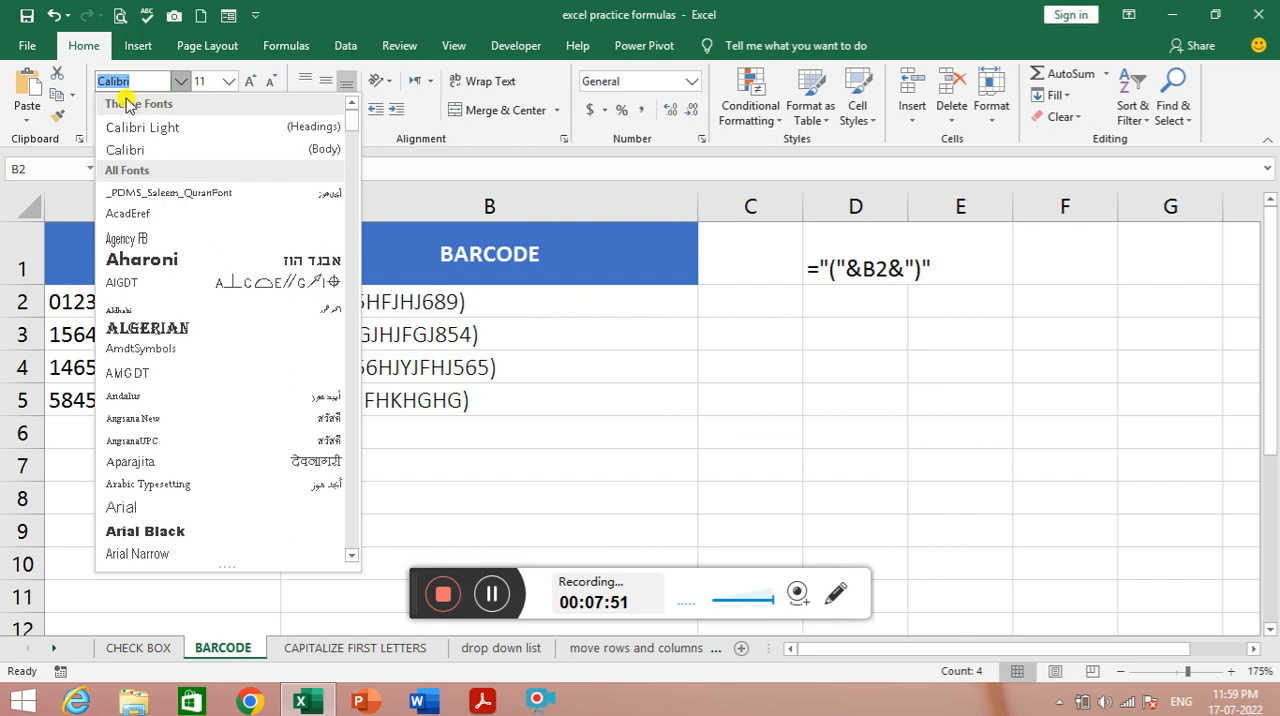
pyautogui.write('IDAutomation')
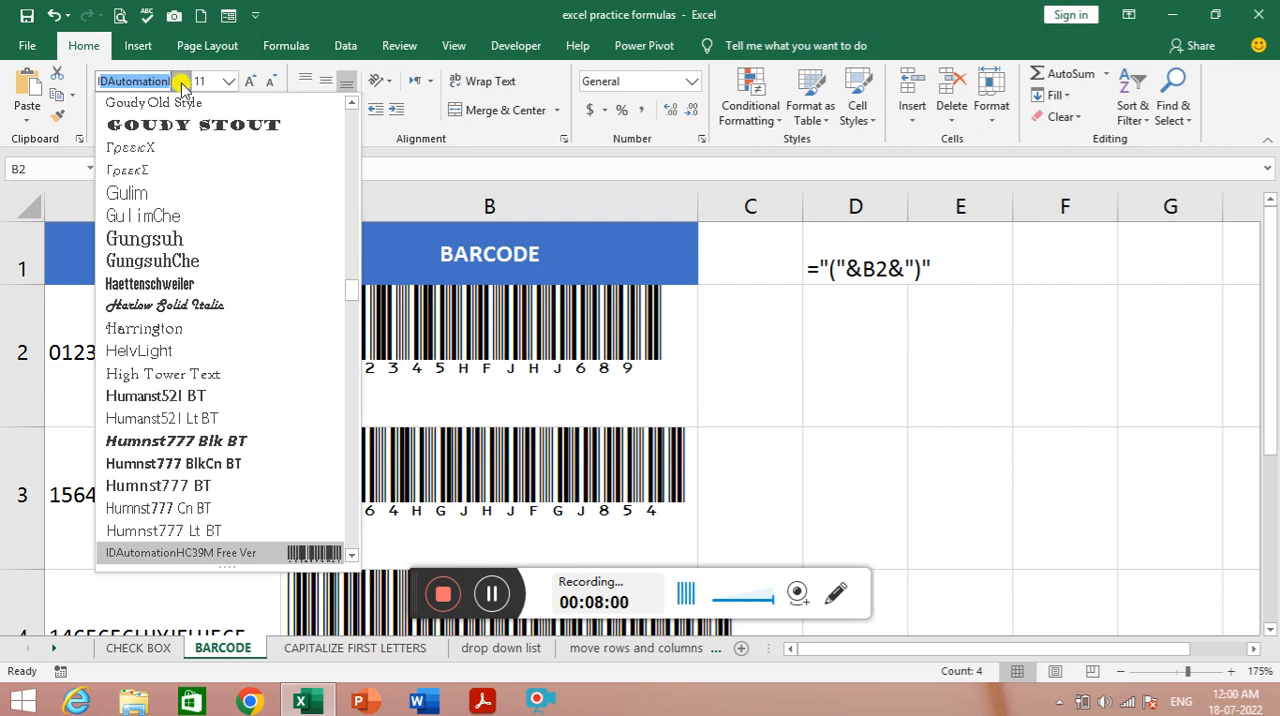
pyautogui.click(228, 554)
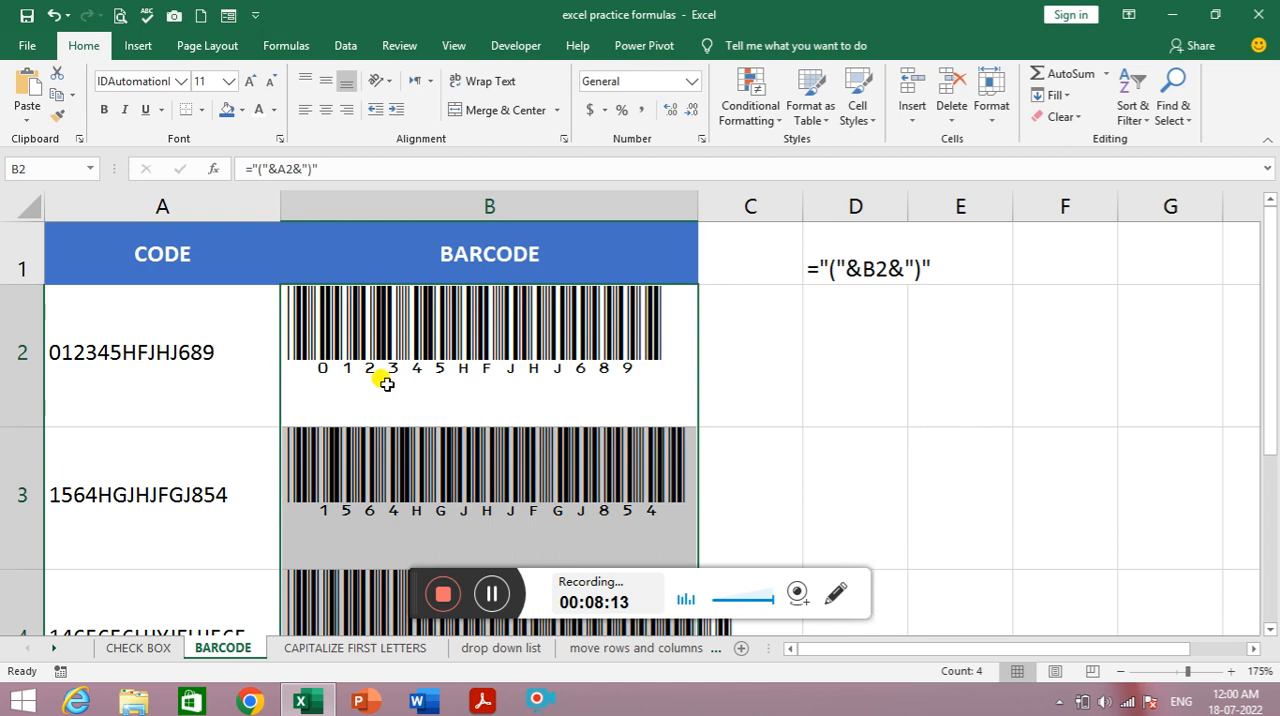
# - Look over the barcodes in column B and change the code in A2 to 012385HFJHJ689
pyautogui.scroll(-1, 420, 430)
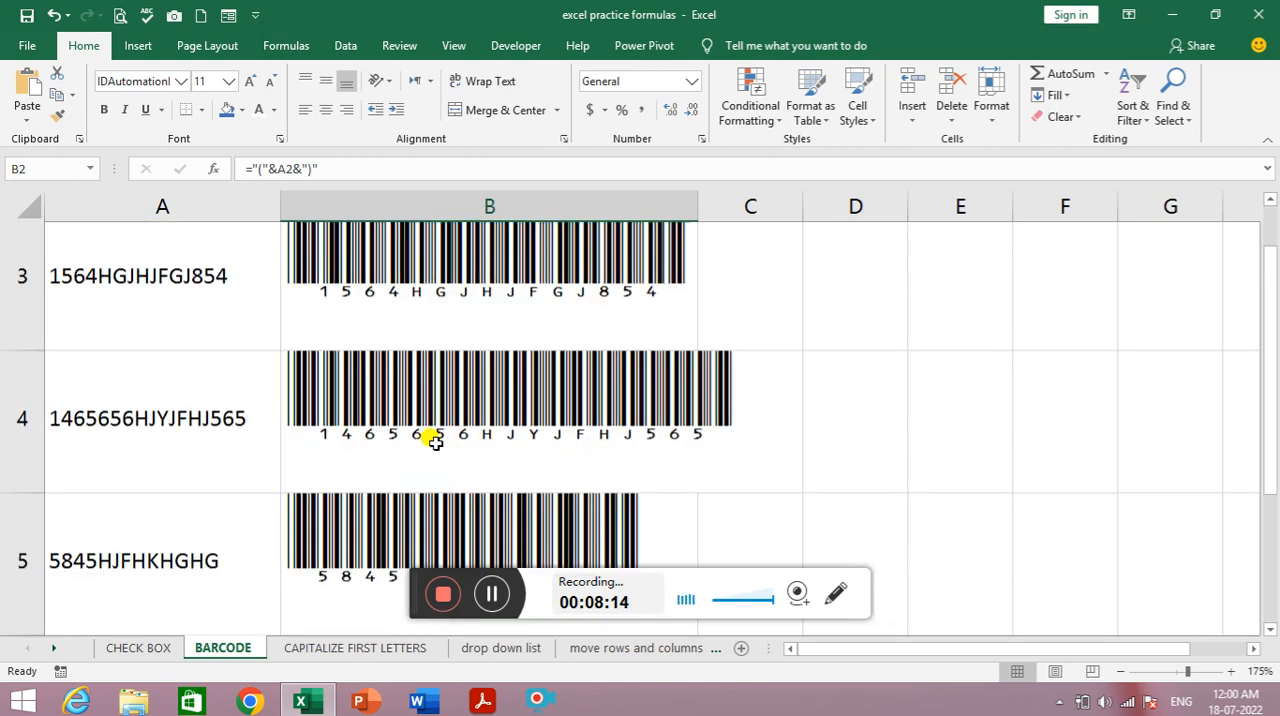
pyautogui.scroll(1, 420, 430)
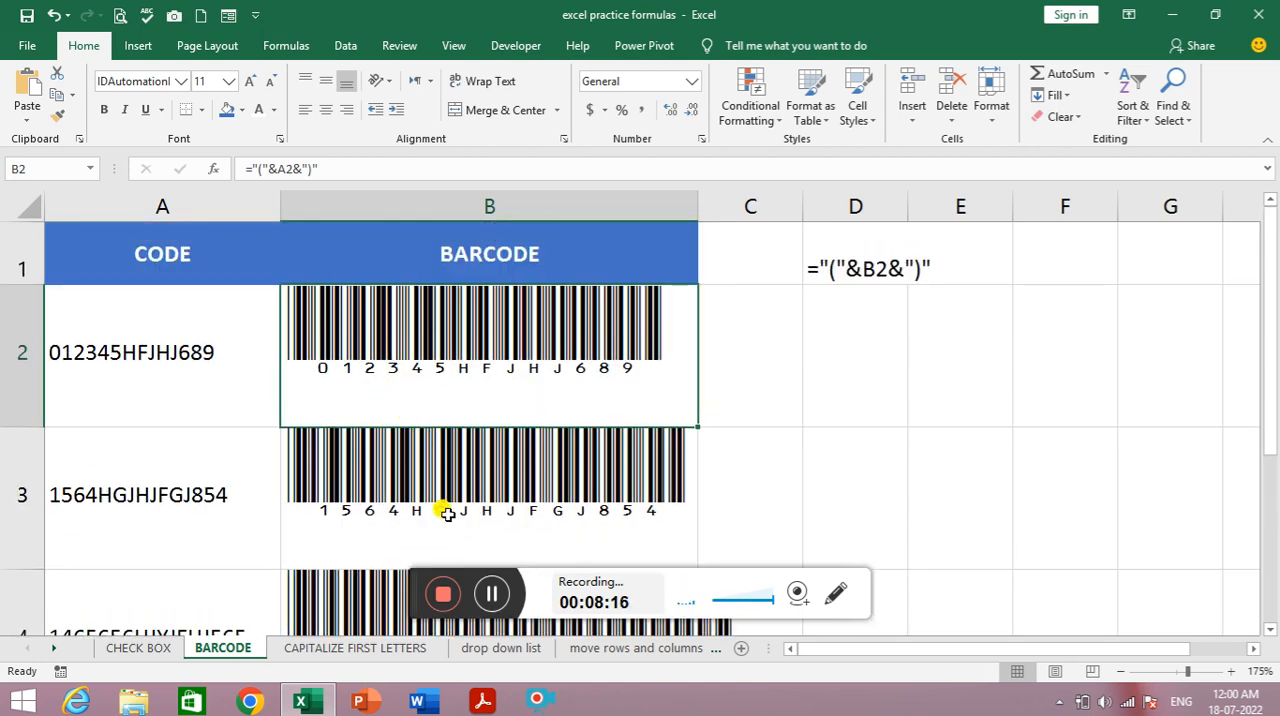
pyautogui.click(176, 347)
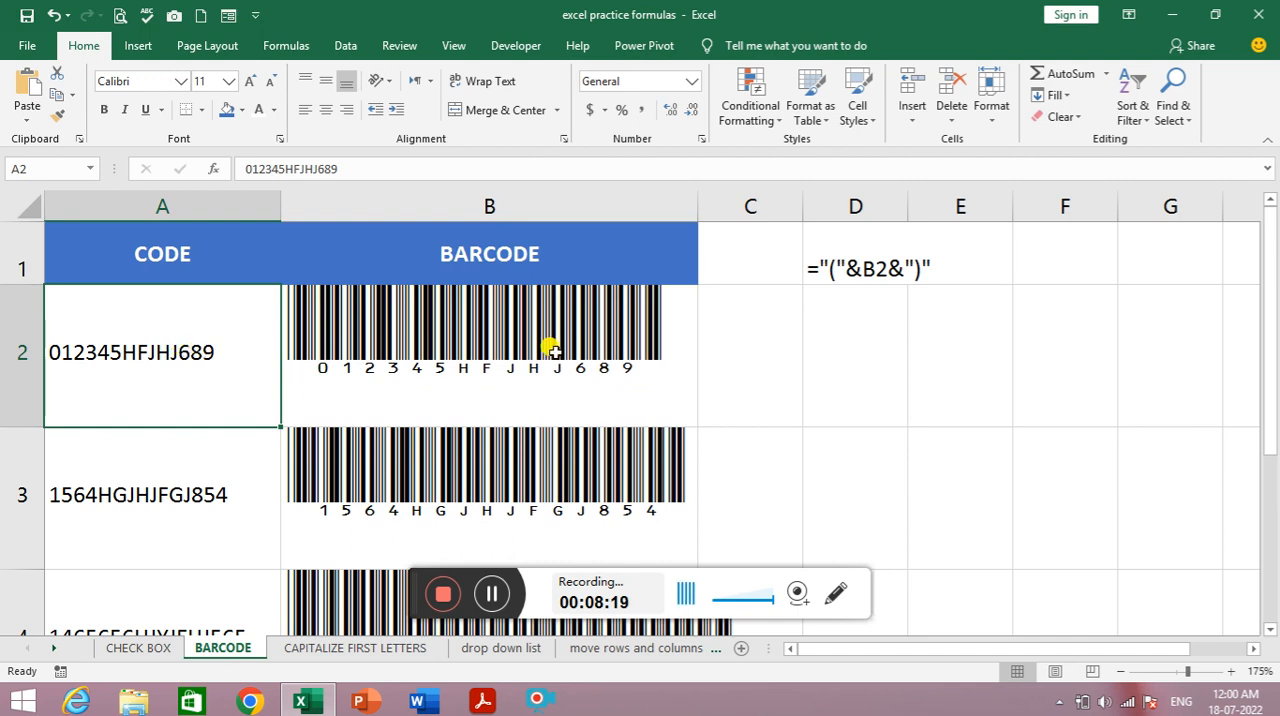
pyautogui.doubleClick(112, 352)
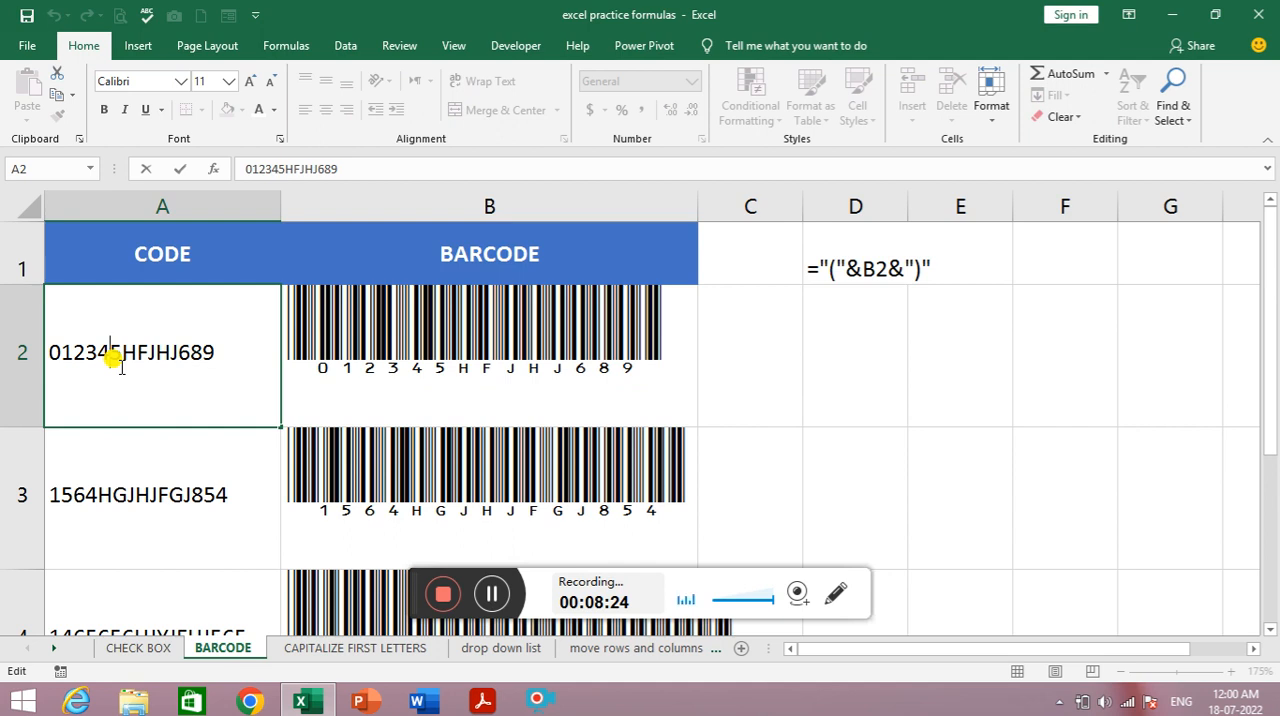
pyautogui.press('BackSpace')
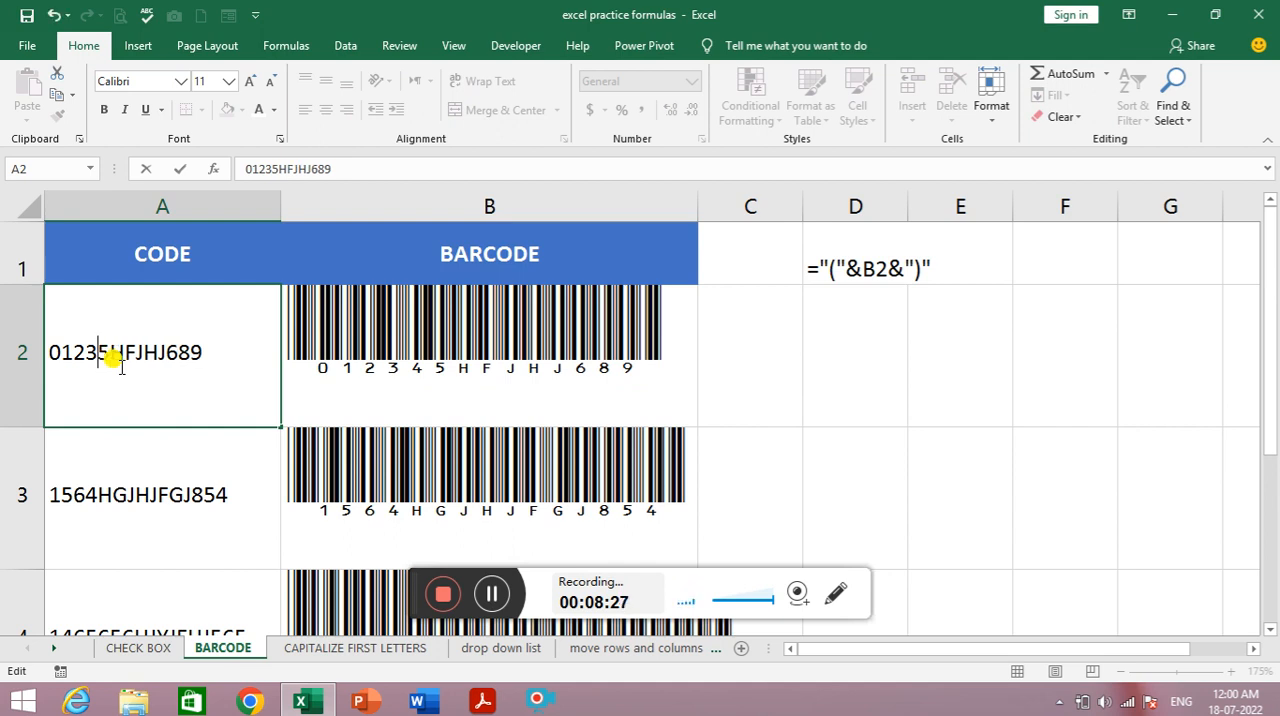
pyautogui.write('8')
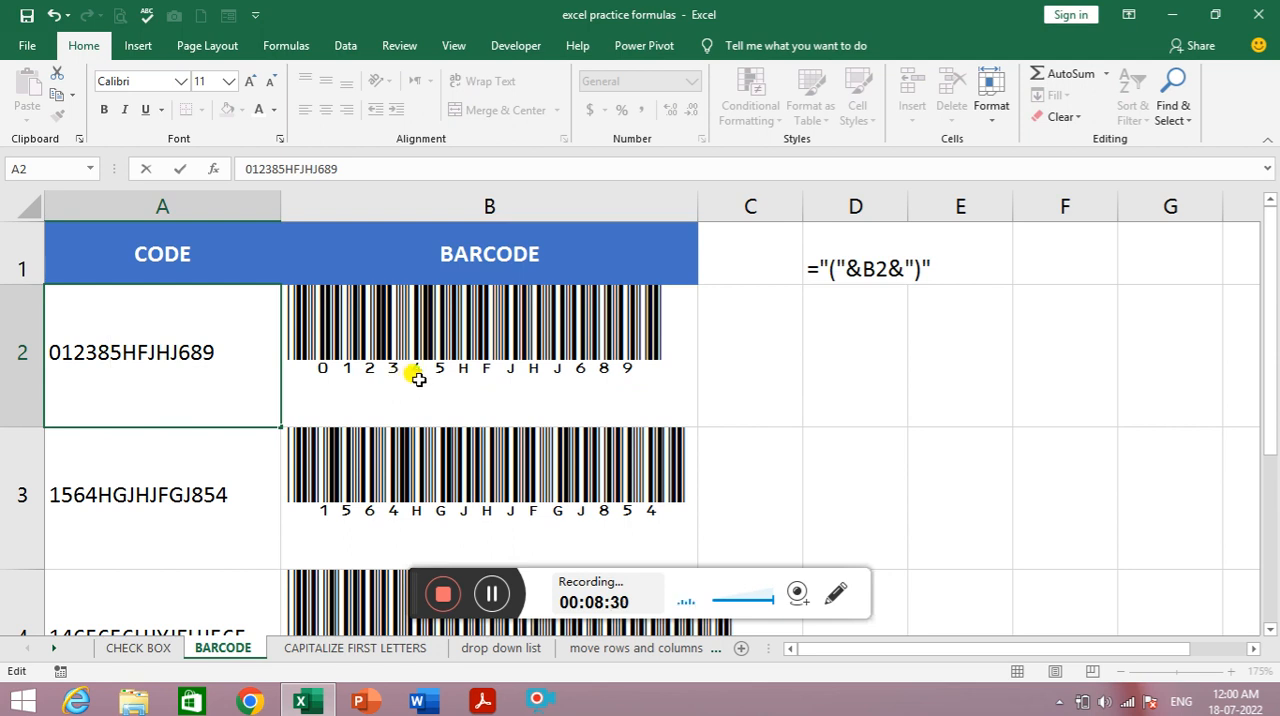
pyautogui.press('Return')
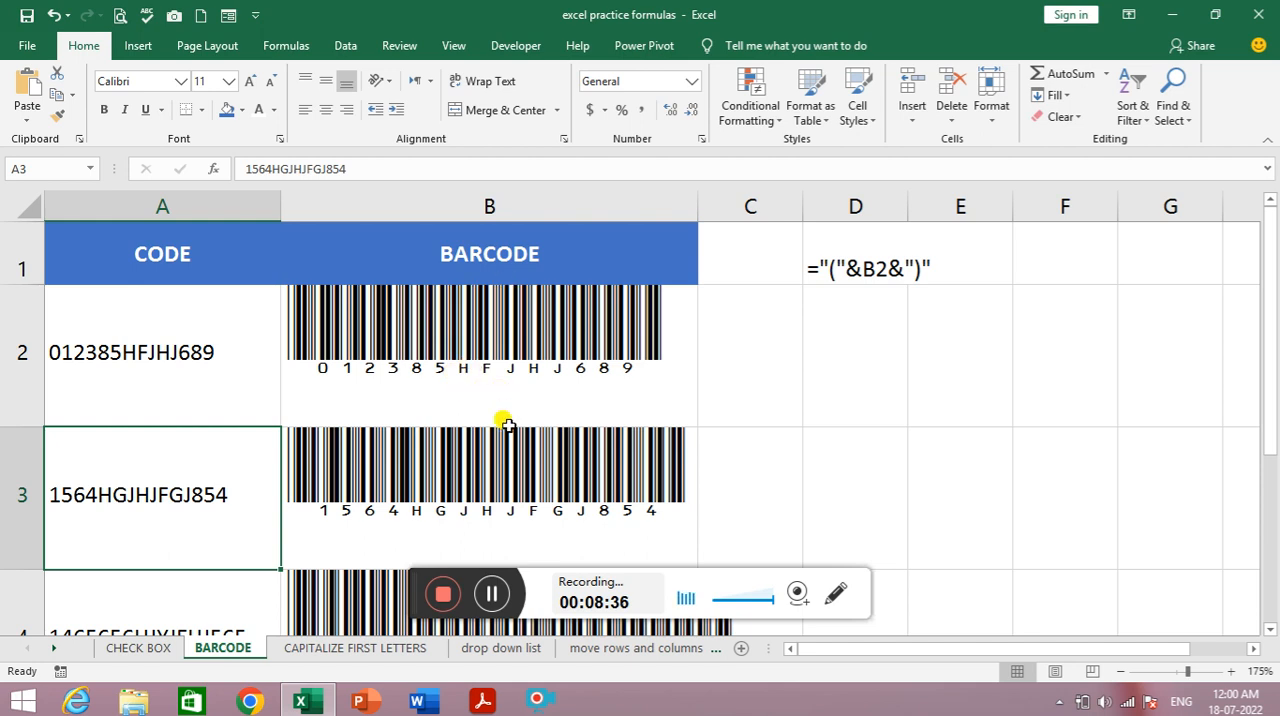
pyautogui.scroll(-2, 505, 425)
pyautogui.scroll(2, 505, 420)
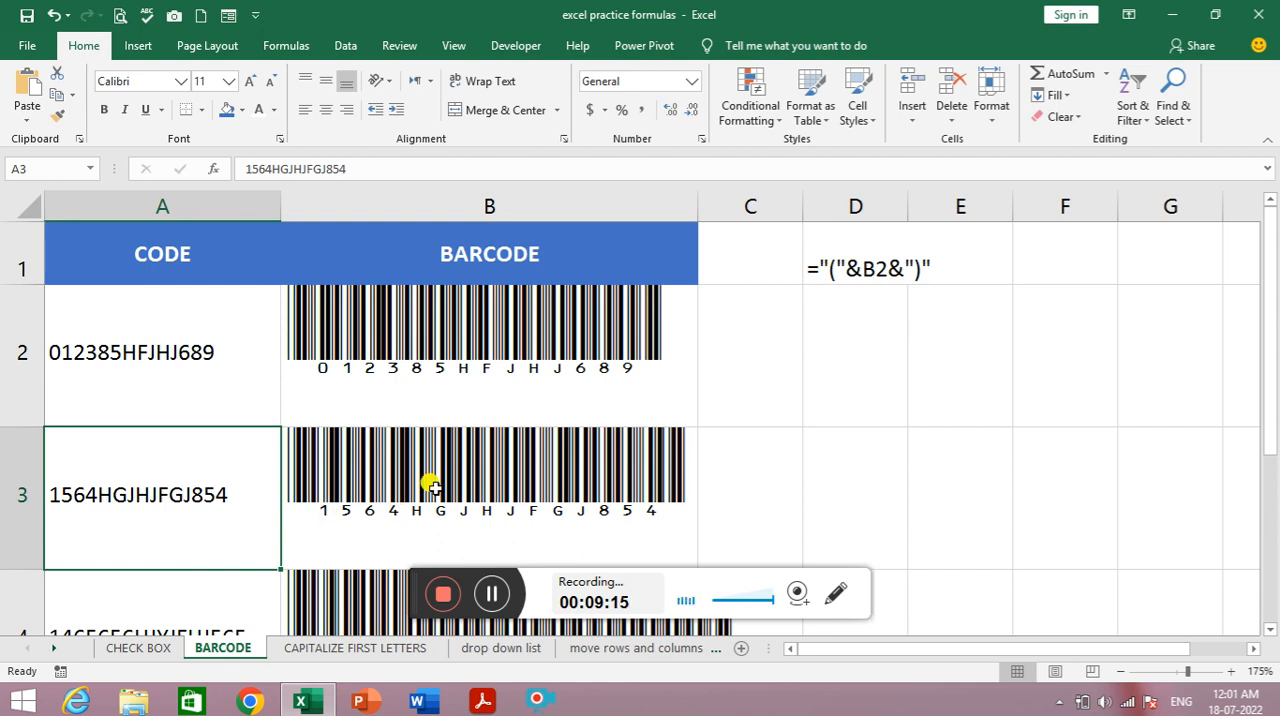
pyautogui.click(497, 592)
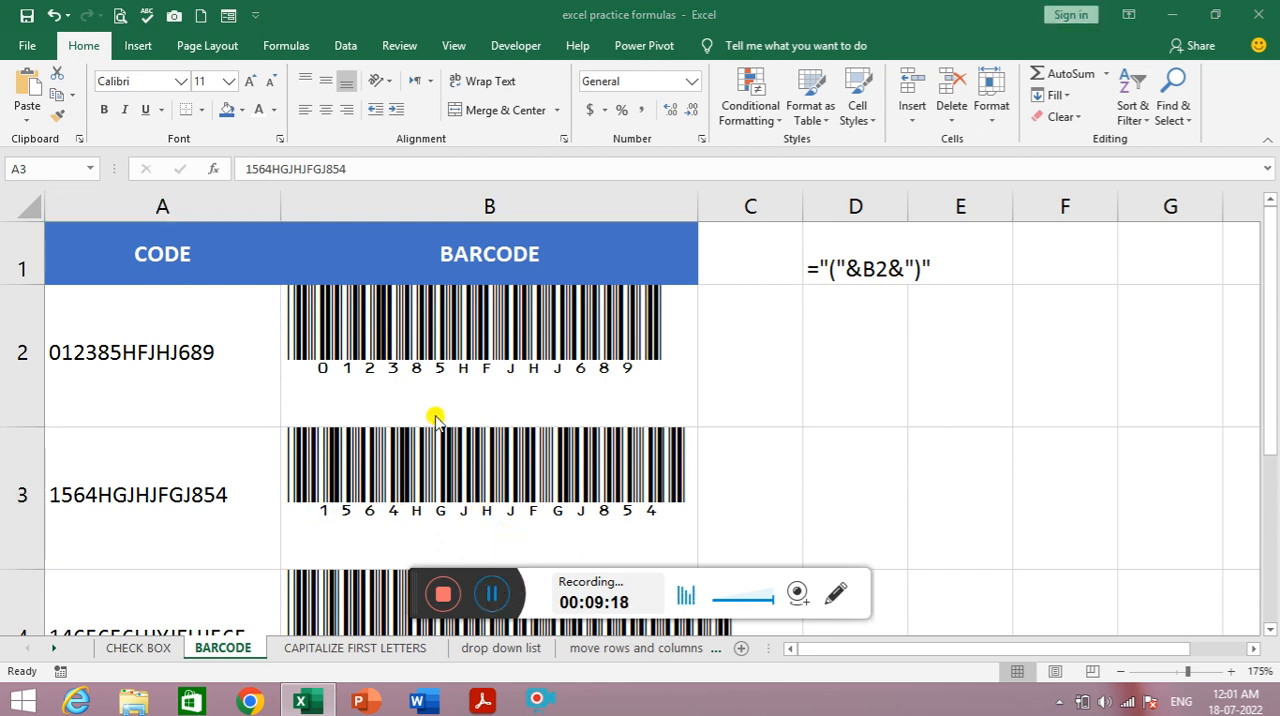
pyautogui.click(492, 593)
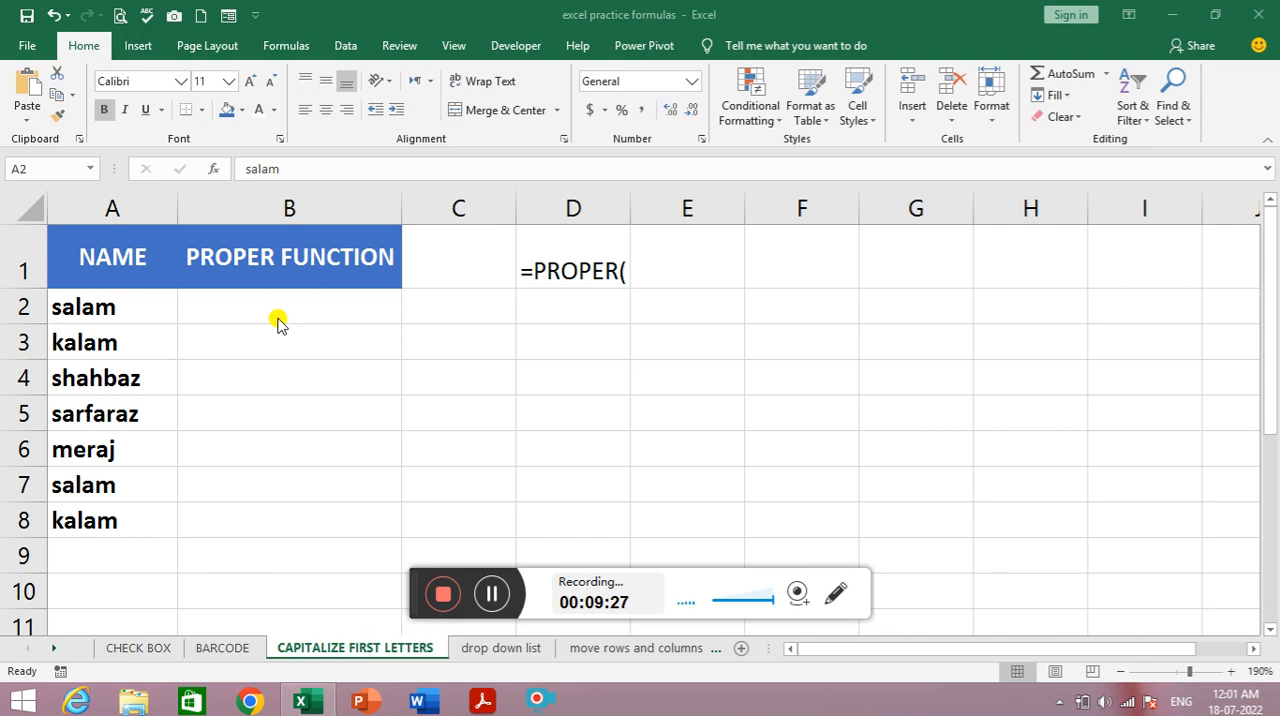
# - Enter the formula =PROPER(A2) in B2 to capitalize the first letter of the name in A2
pyautogui.click(112, 316)
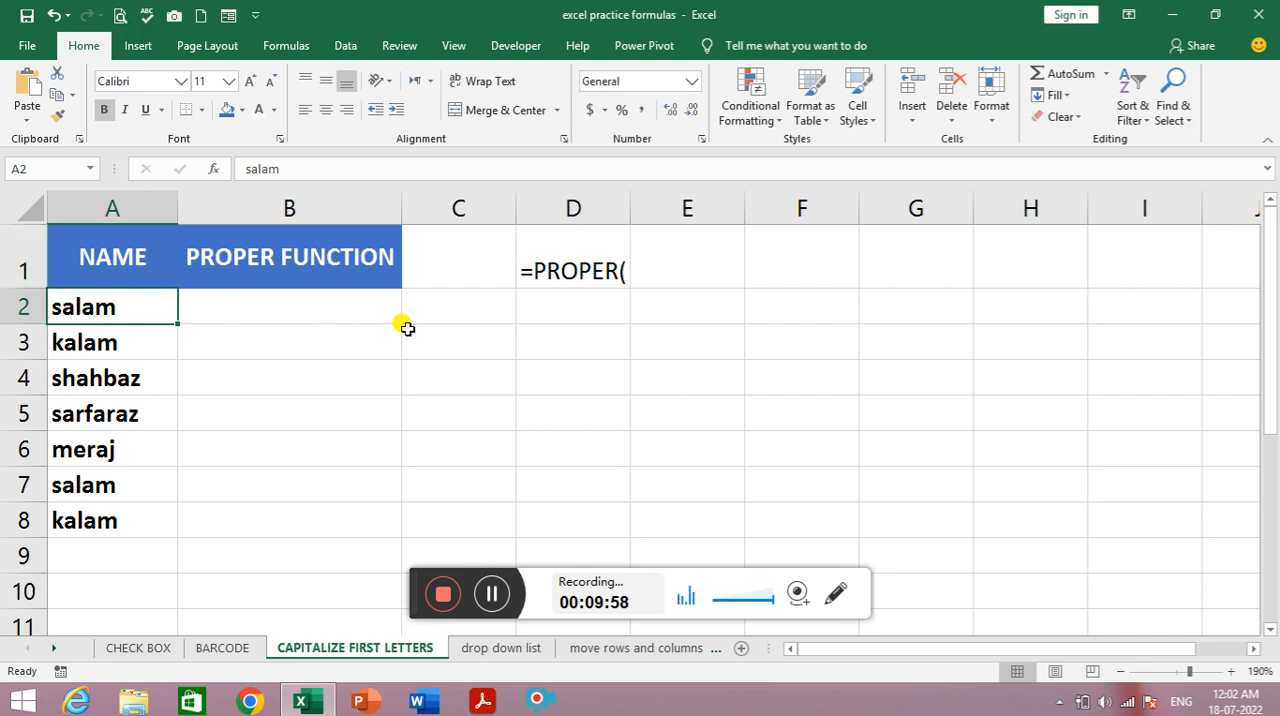
pyautogui.click(262, 312)
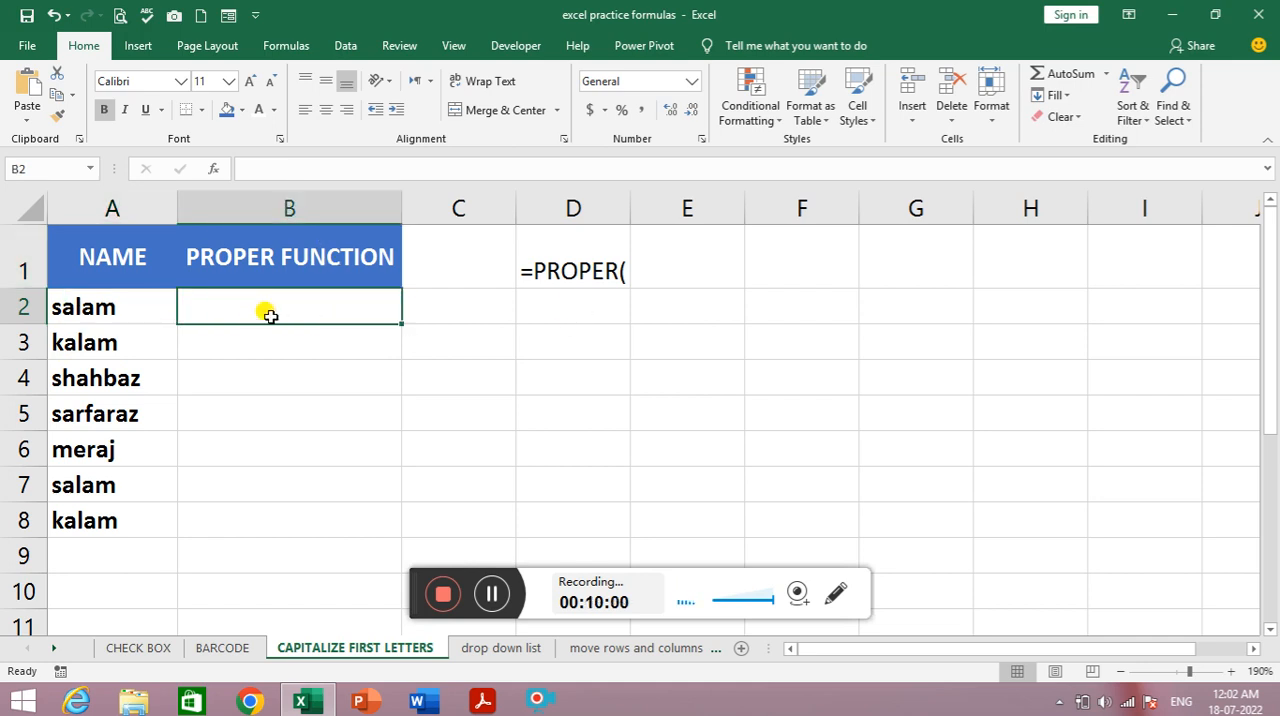
pyautogui.write('=')
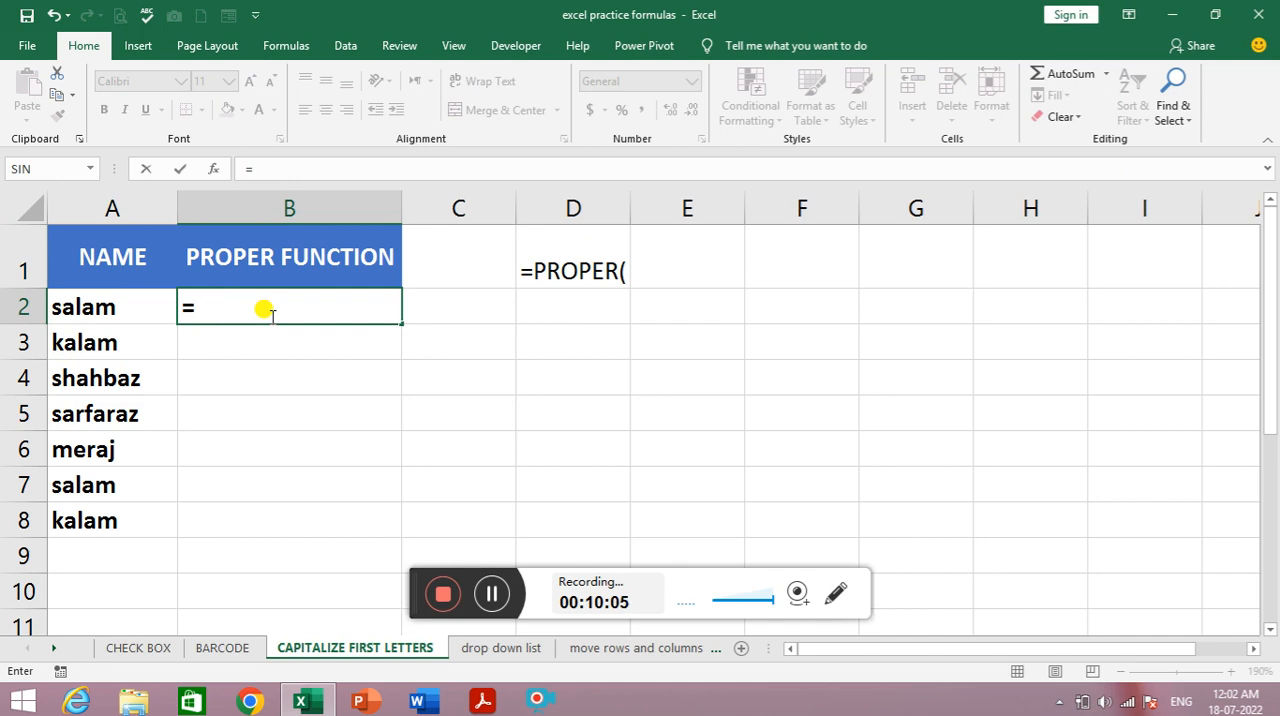
pyautogui.write('PRO')
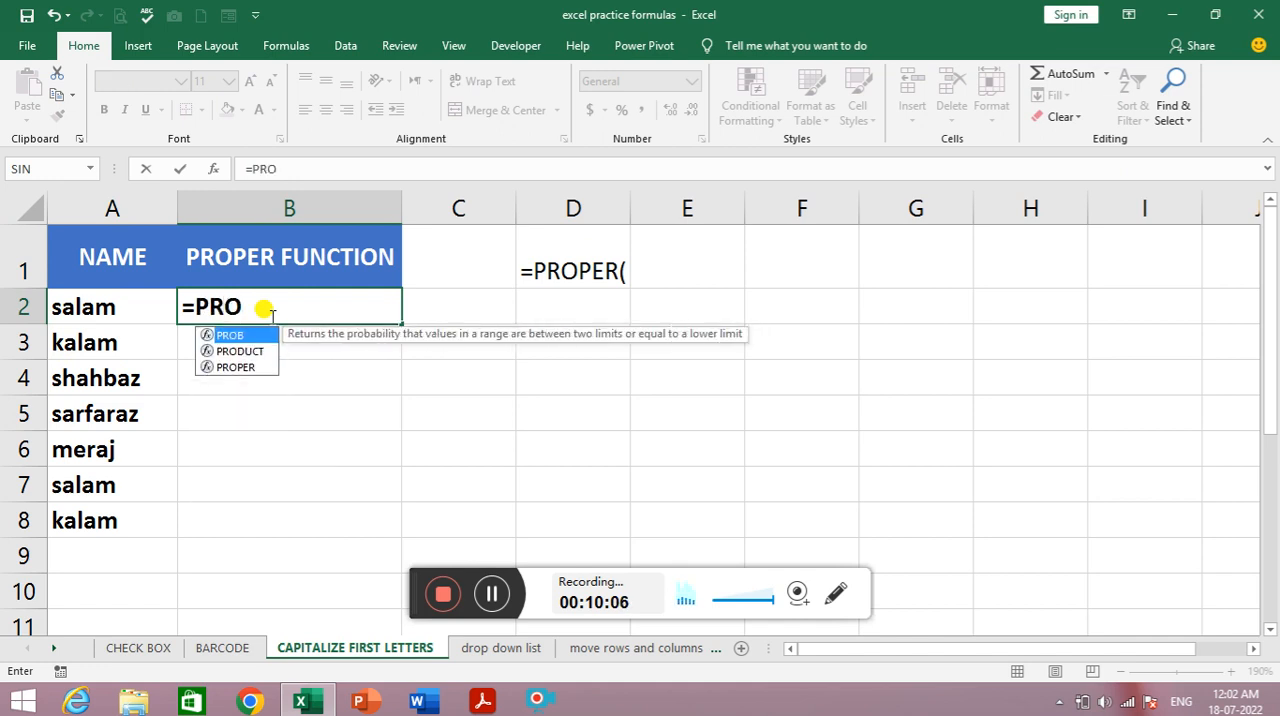
pyautogui.press('Down')
pyautogui.press('Down')
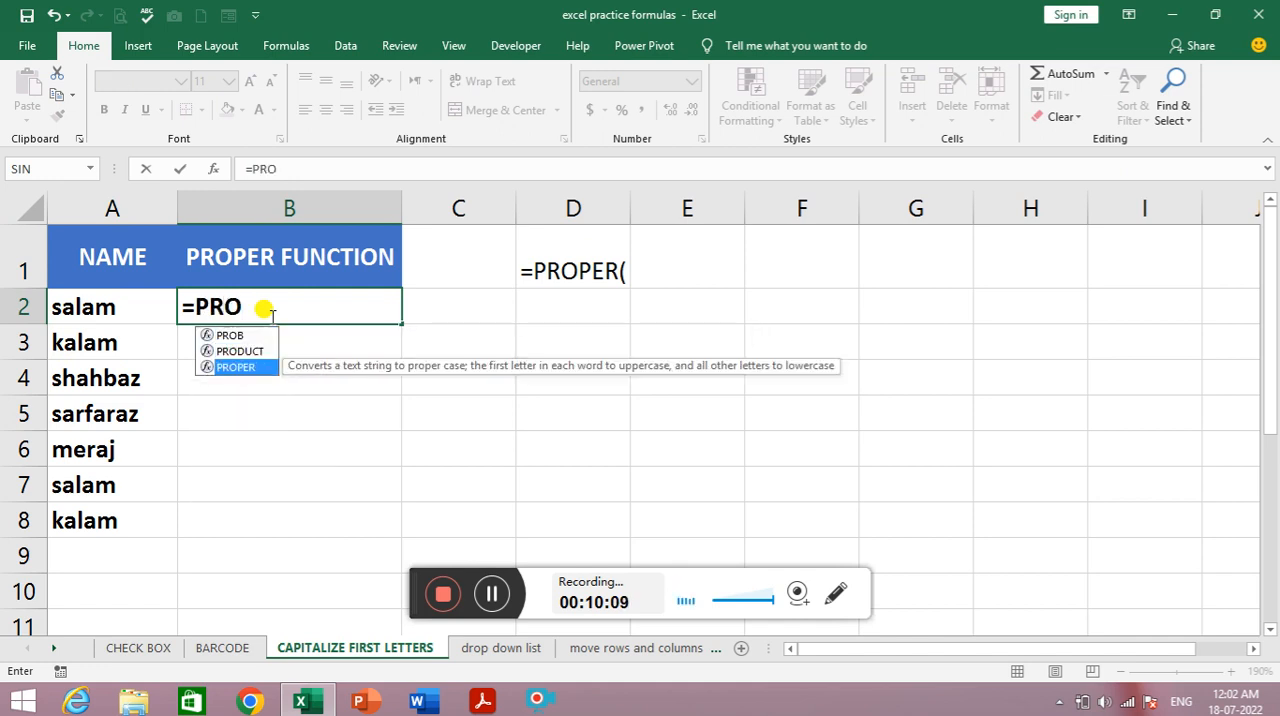
pyautogui.press('Tab')
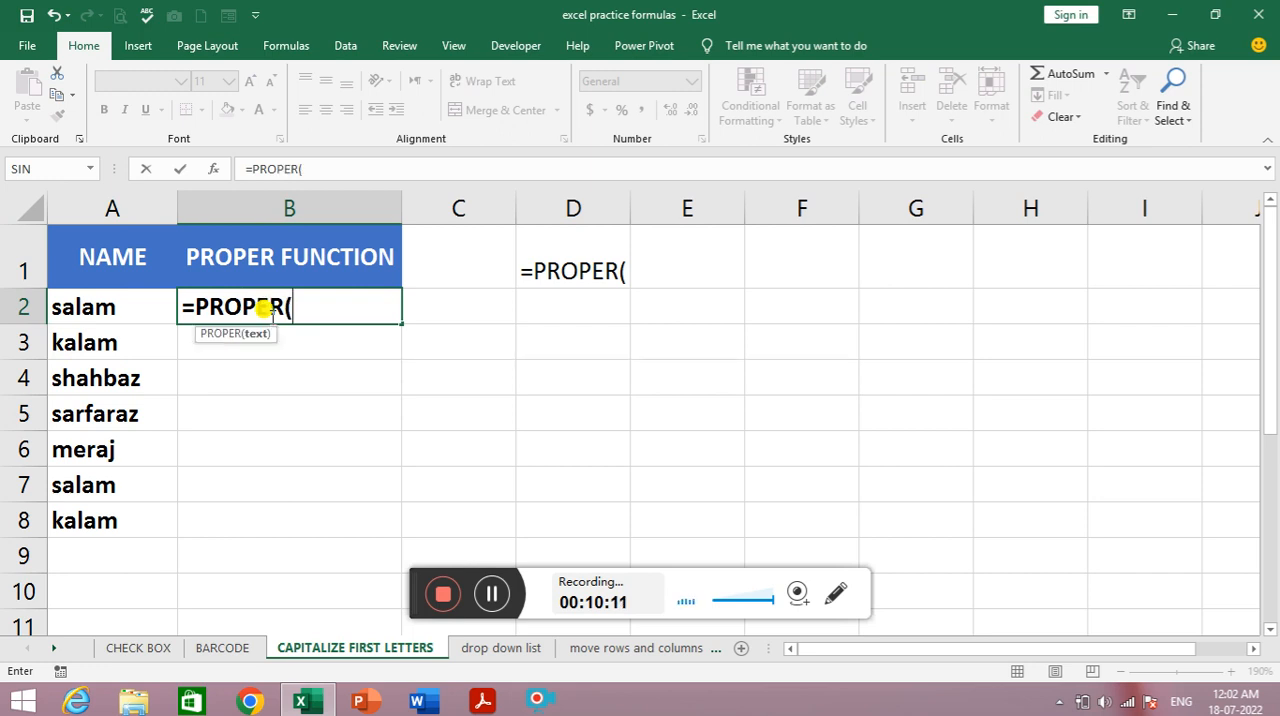
pyautogui.click(121, 309)
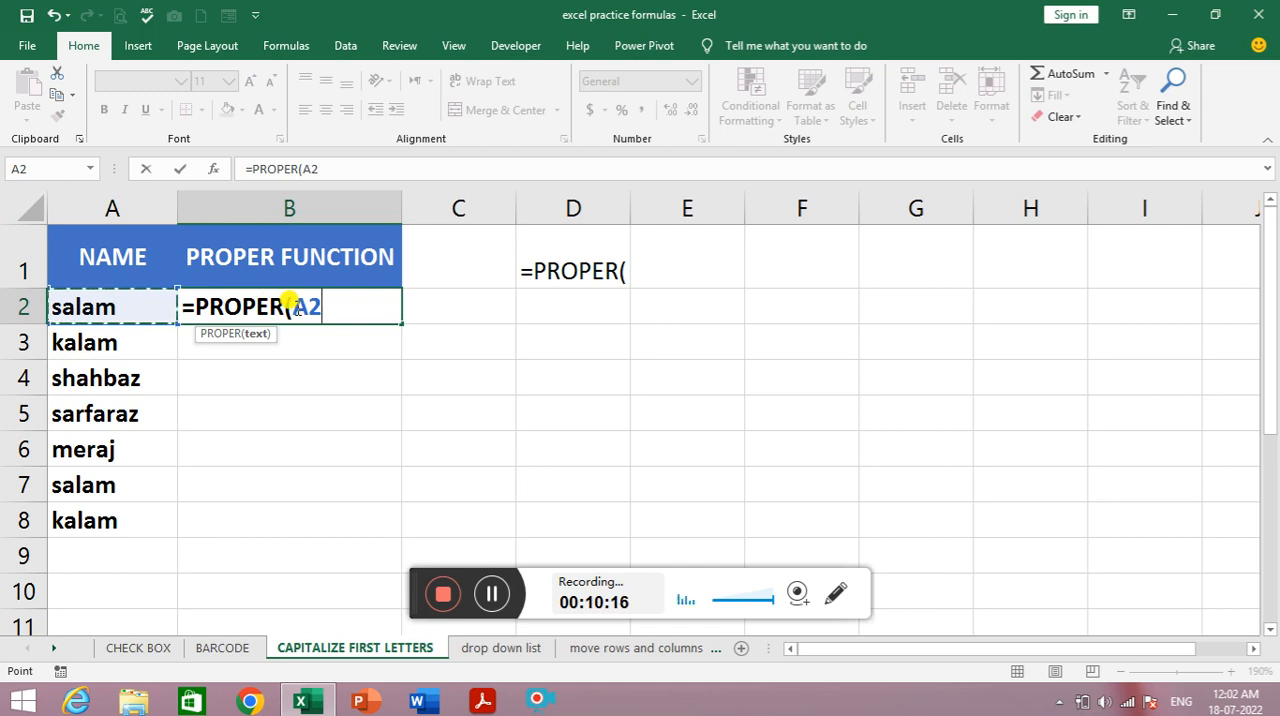
pyautogui.press('Return')
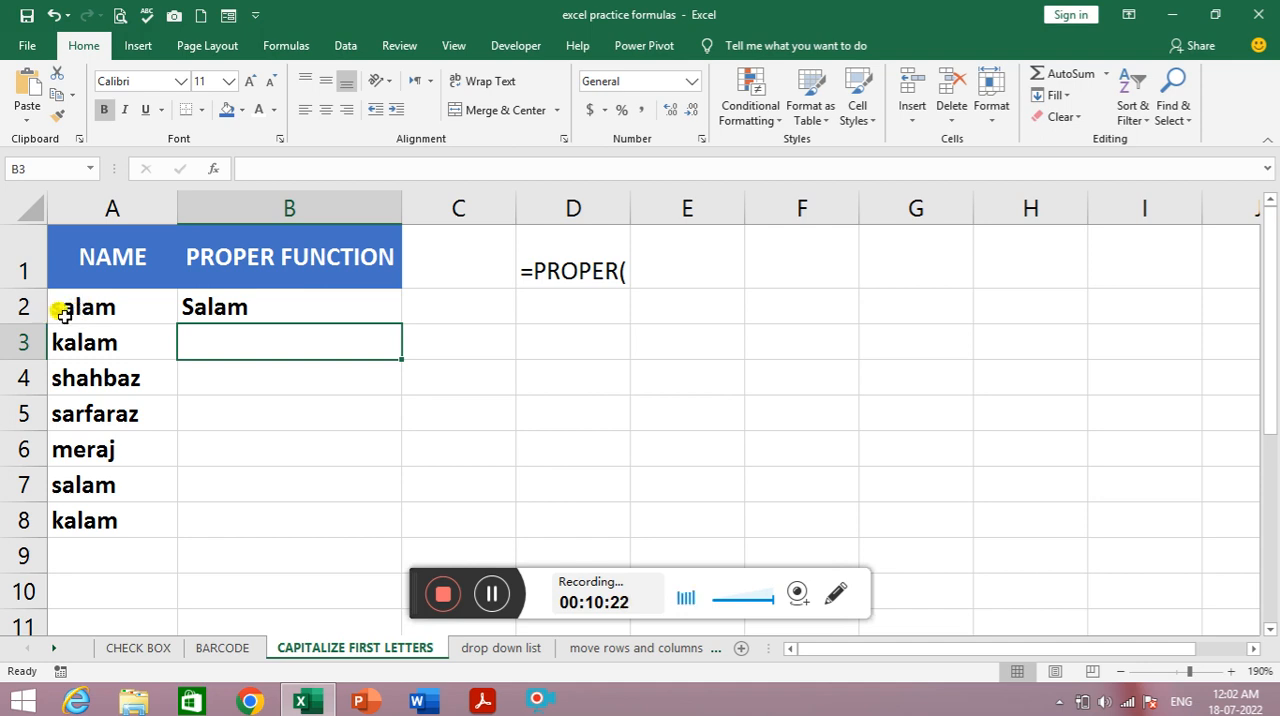
# - Fill the PROPER formula from B2 down through B8 for the remaining names
pyautogui.click(276, 311)
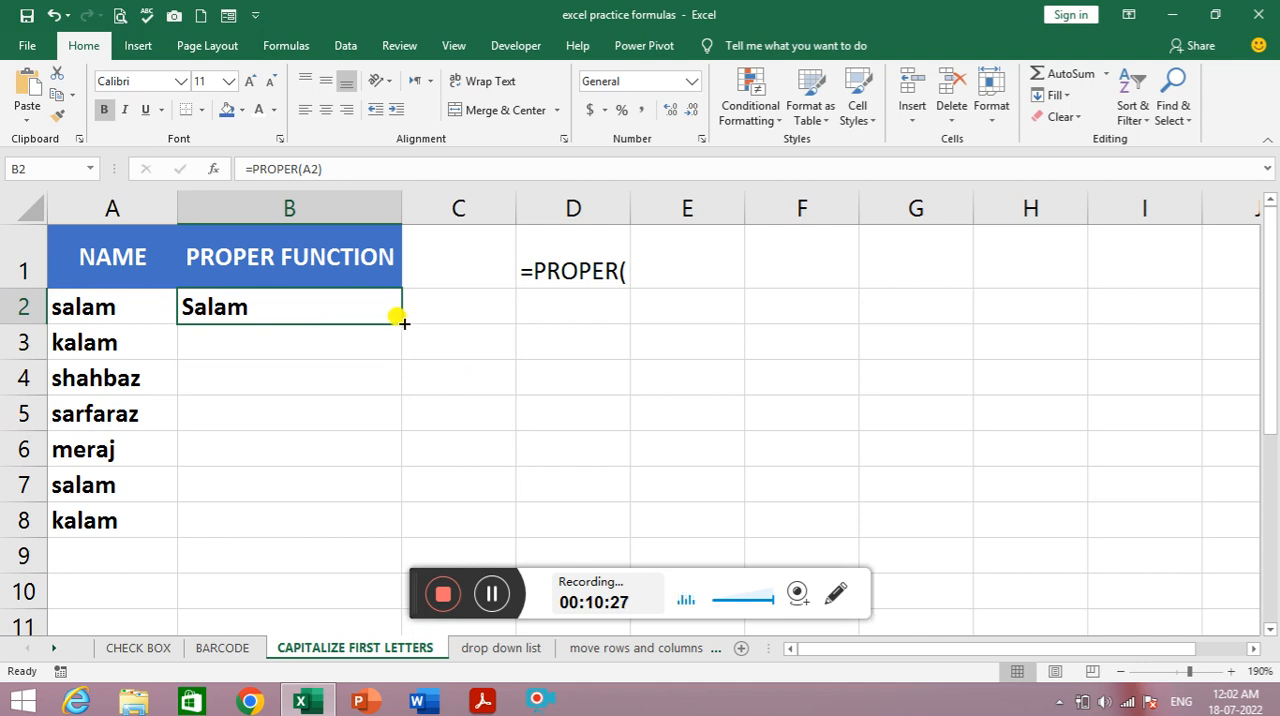
pyautogui.moveTo(398, 318); pyautogui.dragTo(365, 531)
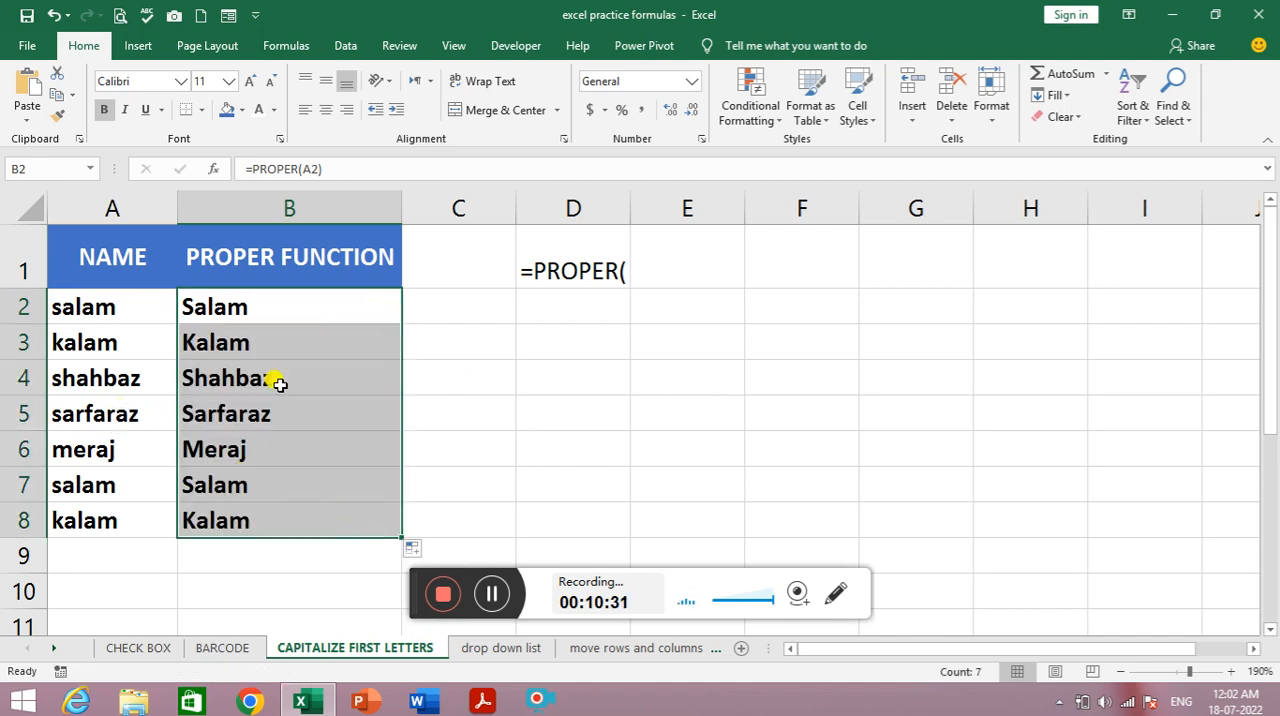
pyautogui.click(199, 449)
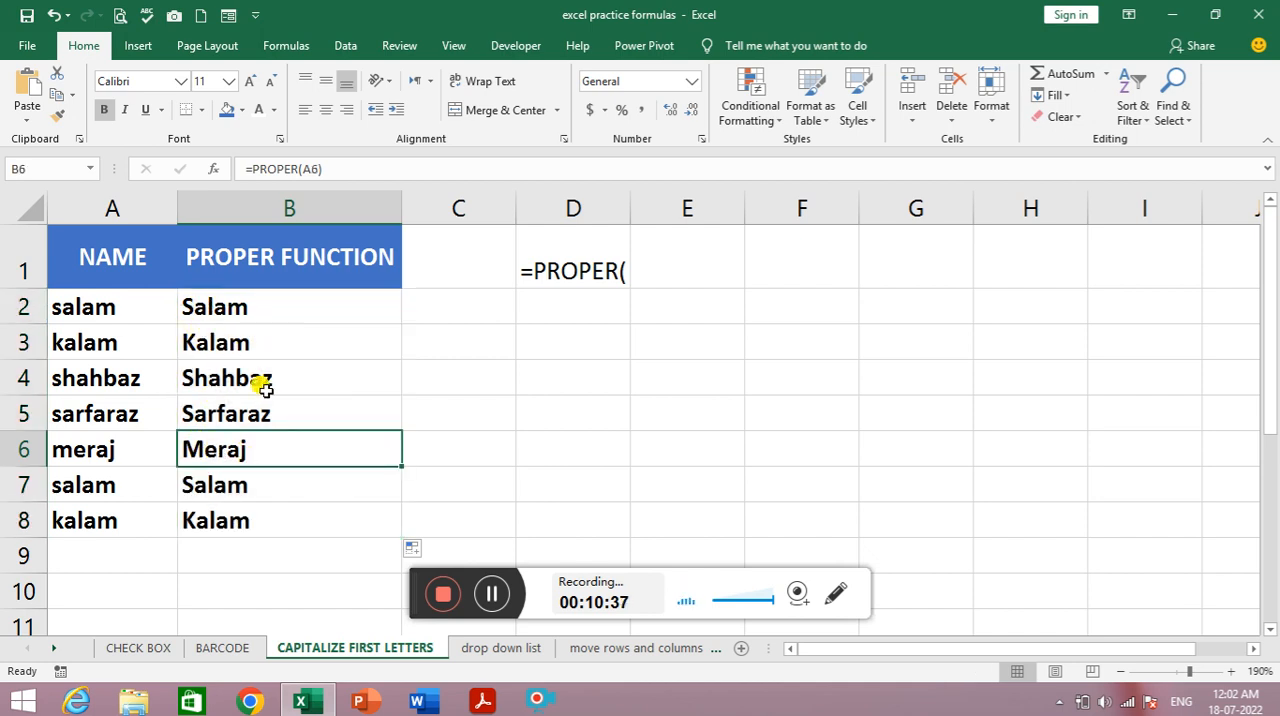
# - Replace the second lowercase a of the name in A3 with a capital A
pyautogui.click(93, 311)
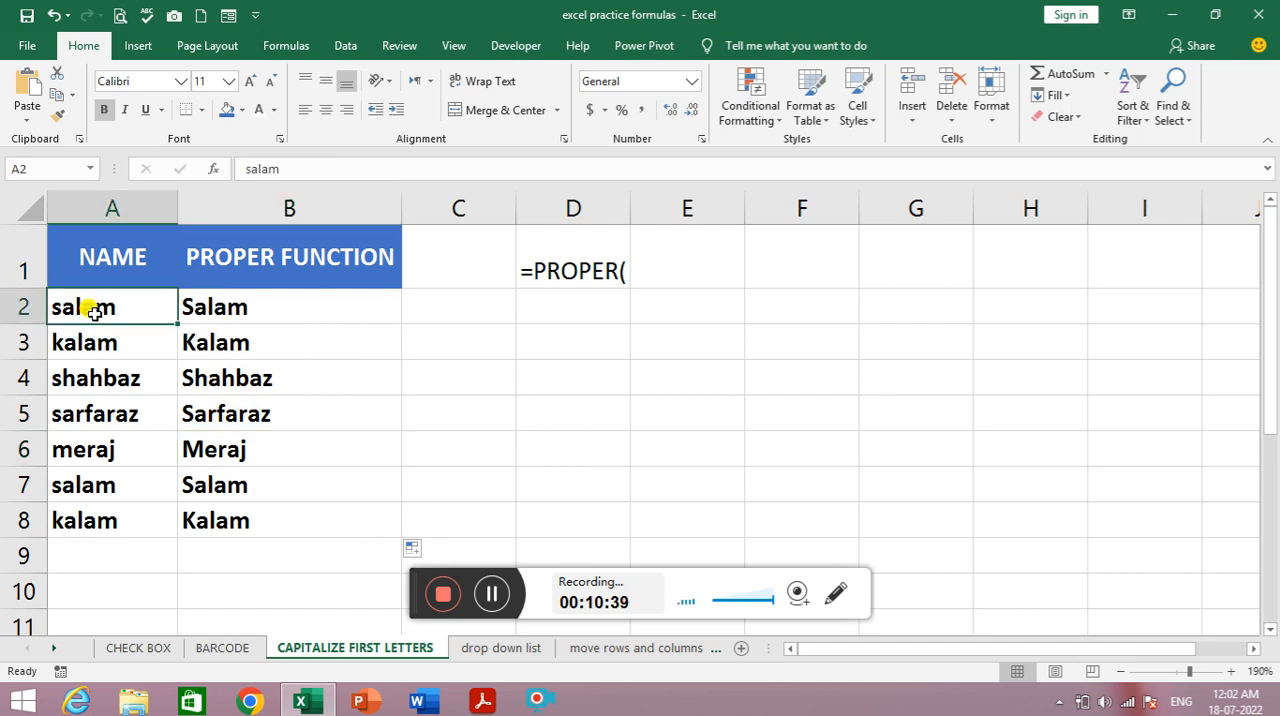
pyautogui.click(221, 331)
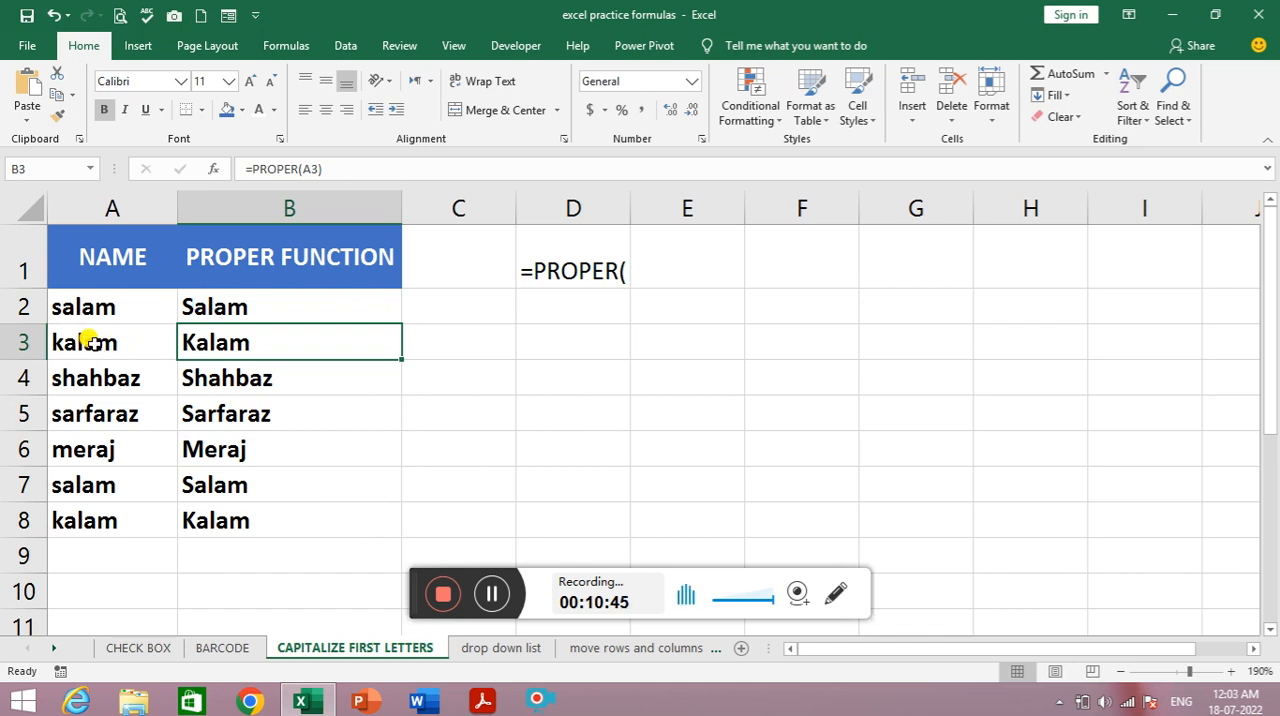
pyautogui.click(90, 341)
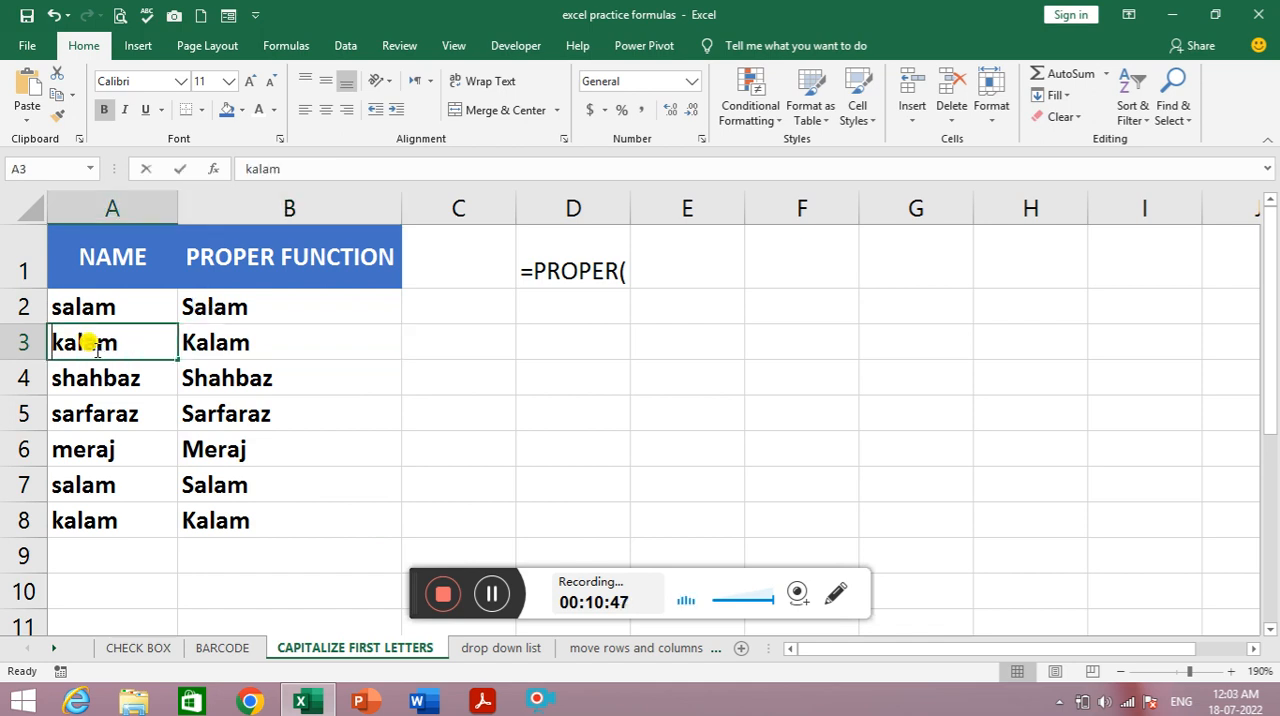
pyautogui.doubleClick(95, 344)
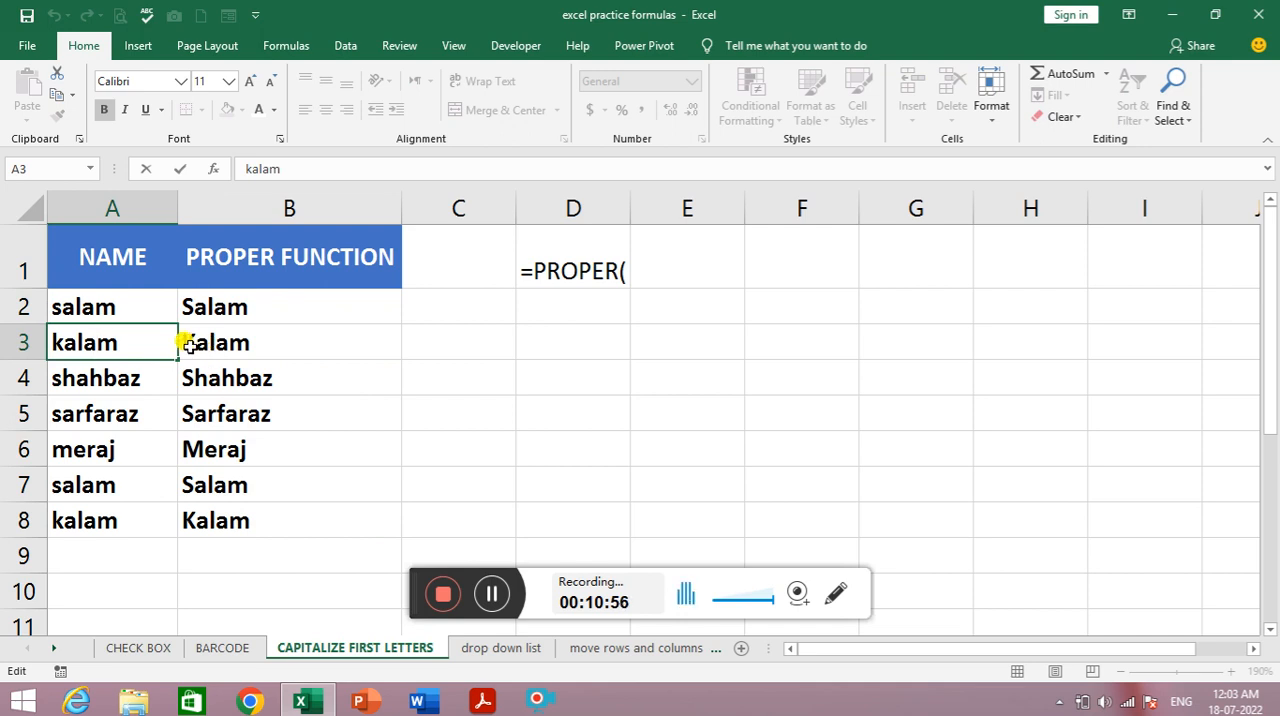
pyautogui.press('BackSpace')
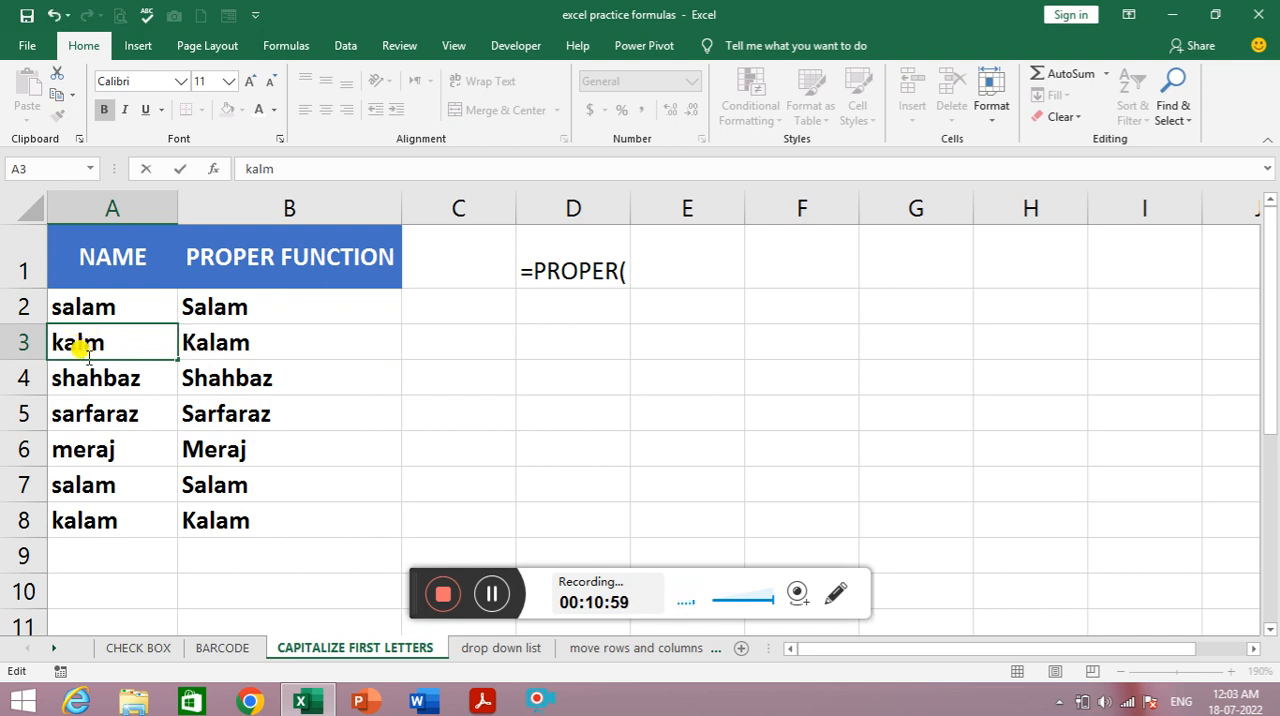
pyautogui.write('A')
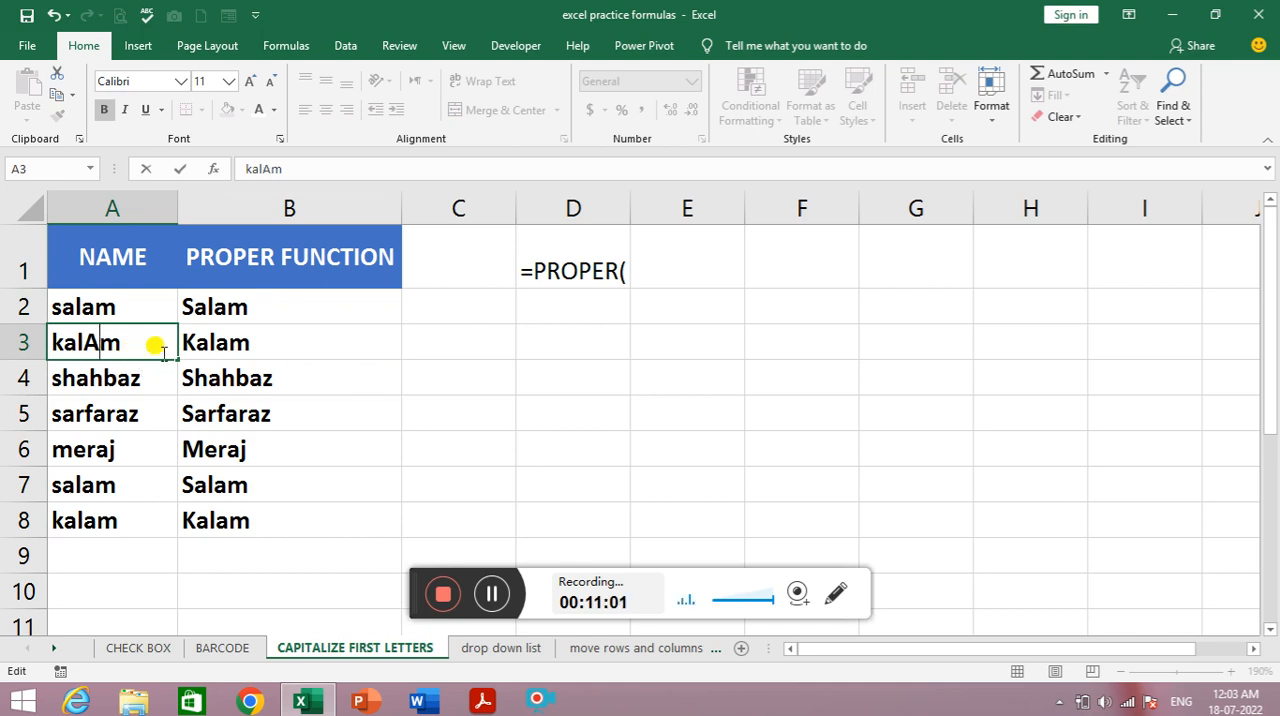
pyautogui.press('Return')
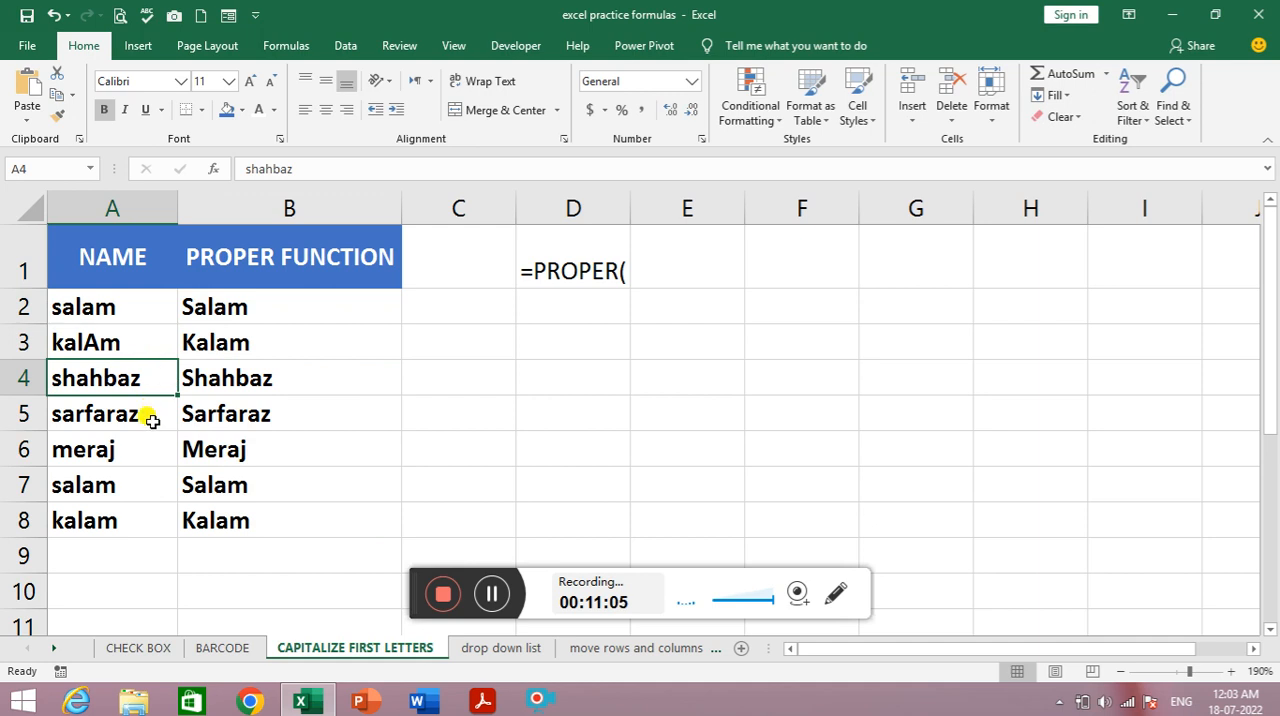
# - Clear the formula in B8 and insert a capital A before the last letter of the name in A8
pyautogui.click(207, 514)
pyautogui.press('Delete')
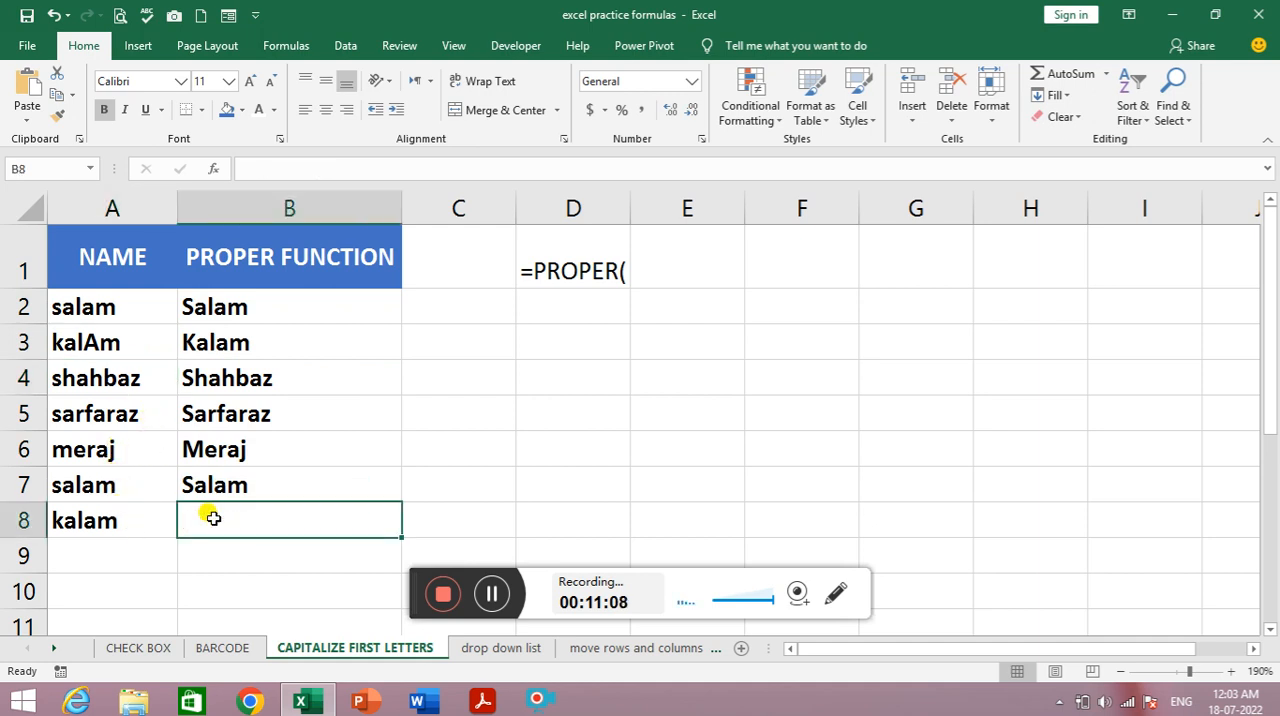
pyautogui.click(99, 521)
pyautogui.doubleClick(97, 521)
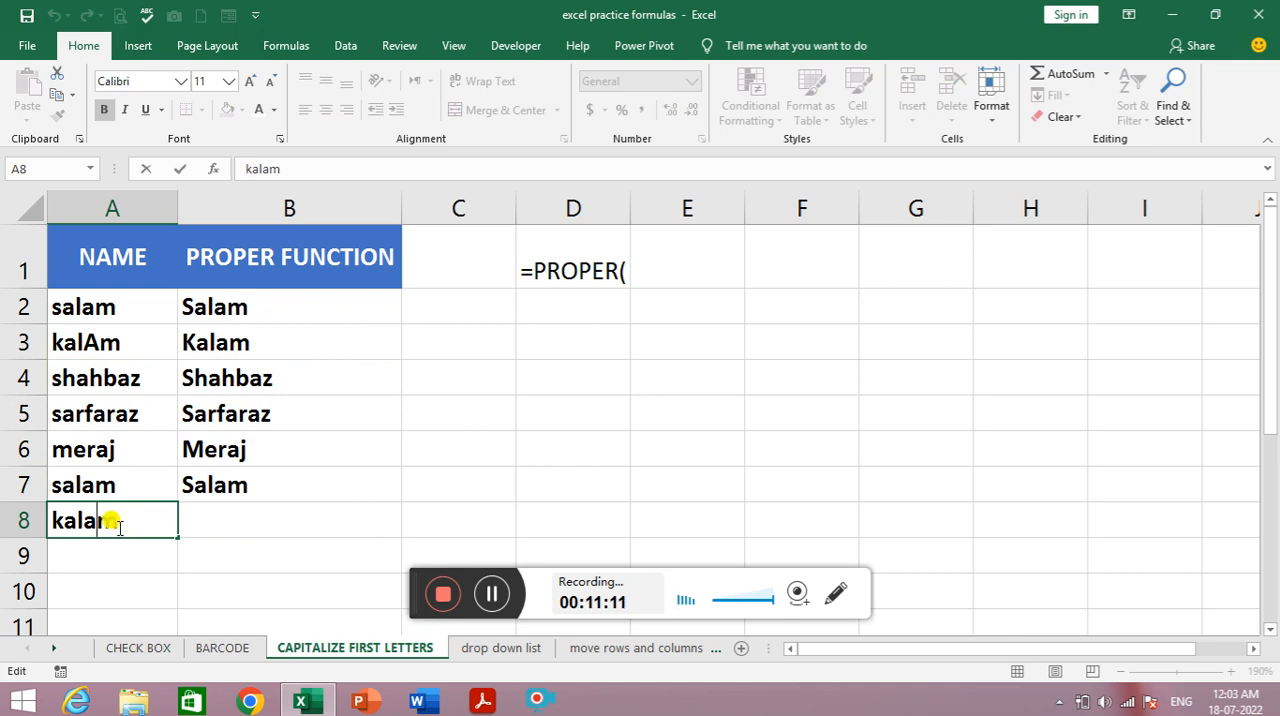
pyautogui.write('A')
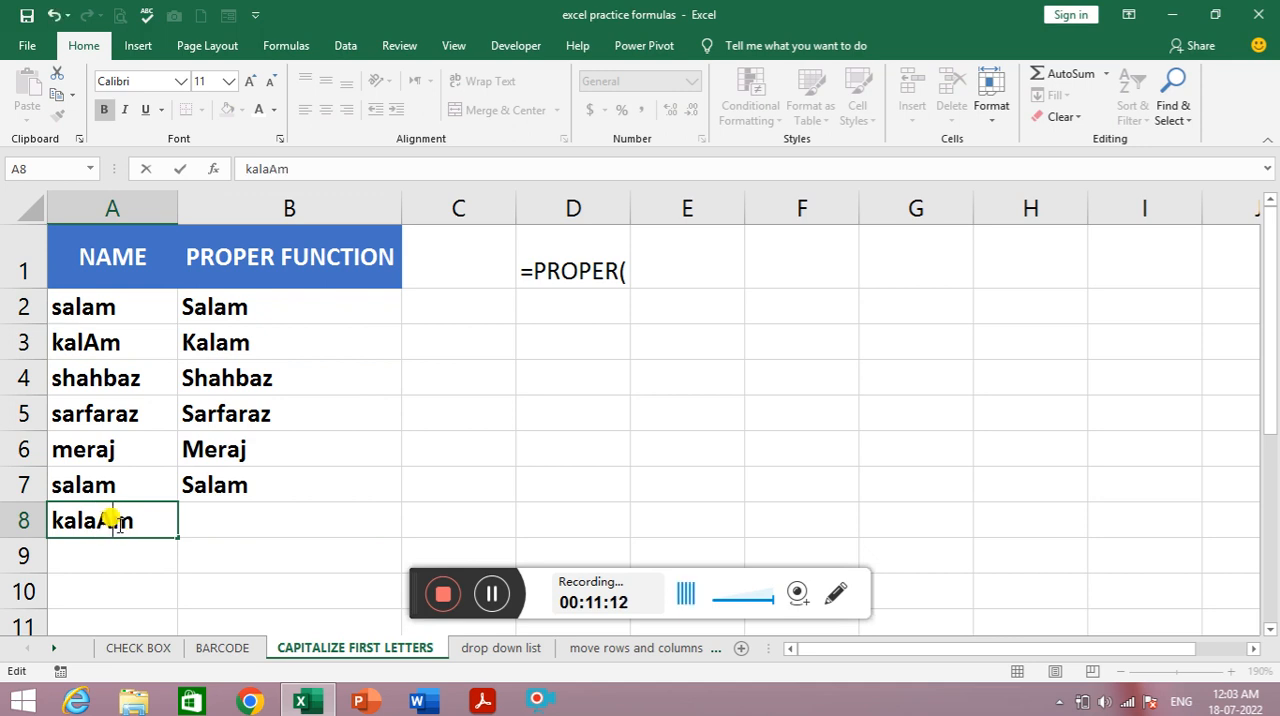
pyautogui.click(207, 519)
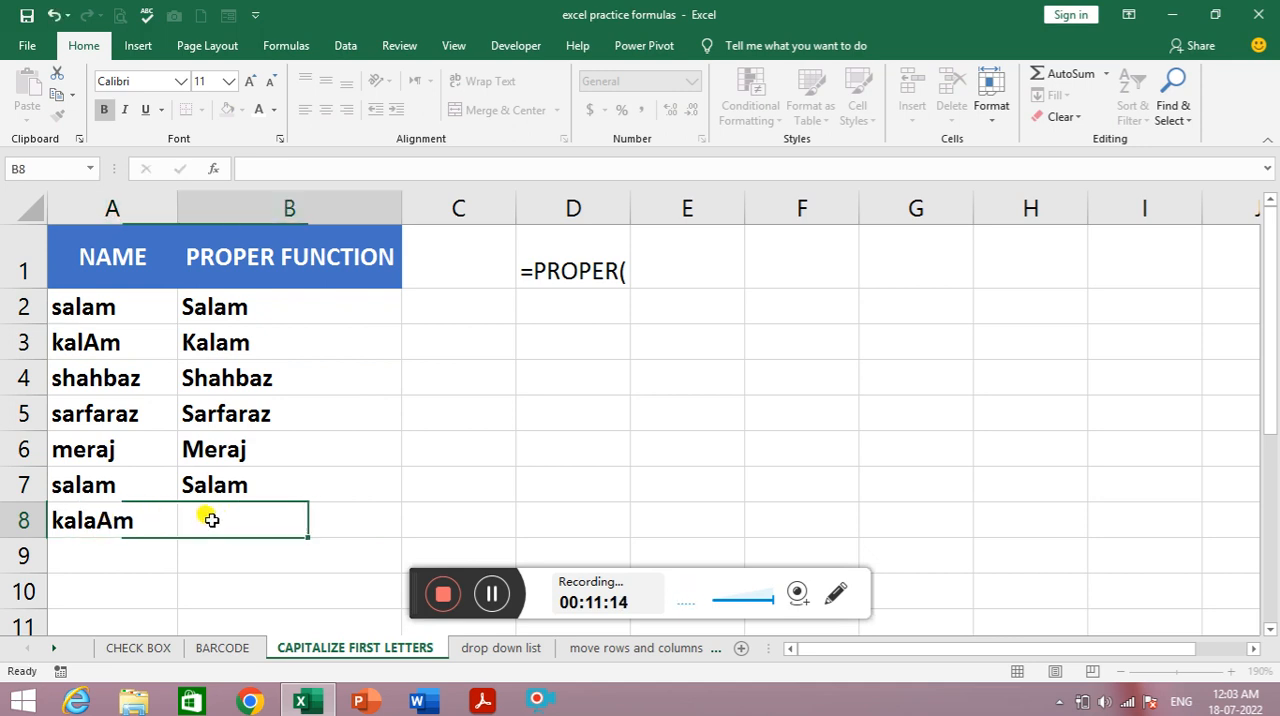
# - Fill the PROPER formula from B7 down into B8 for the edited name
pyautogui.click(275, 488)
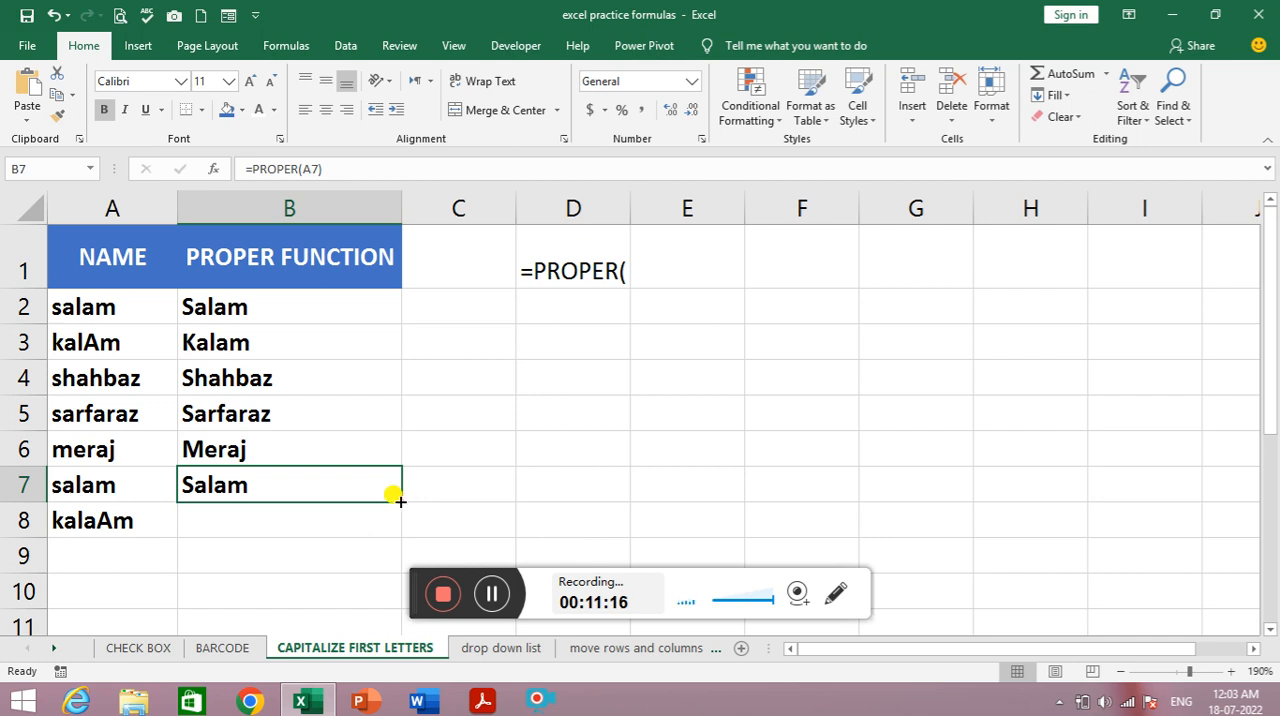
pyautogui.moveTo(395, 497); pyautogui.dragTo(386, 529)
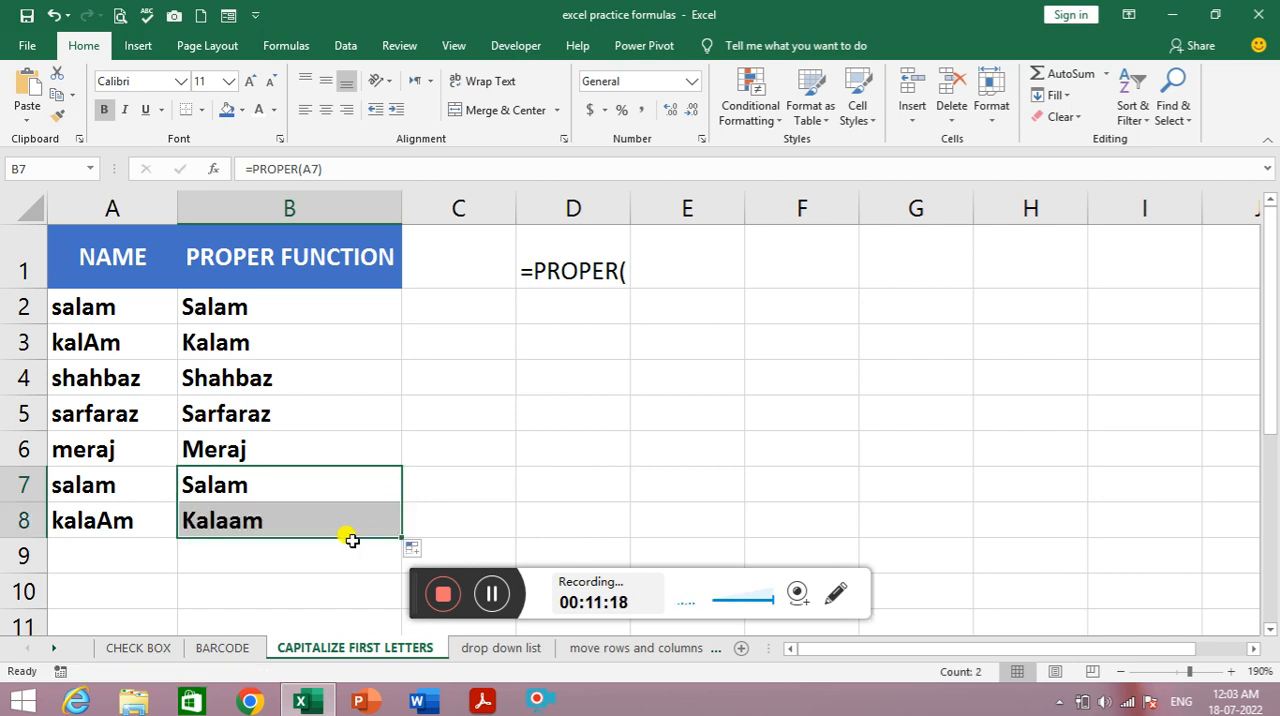
pyautogui.click(247, 526)
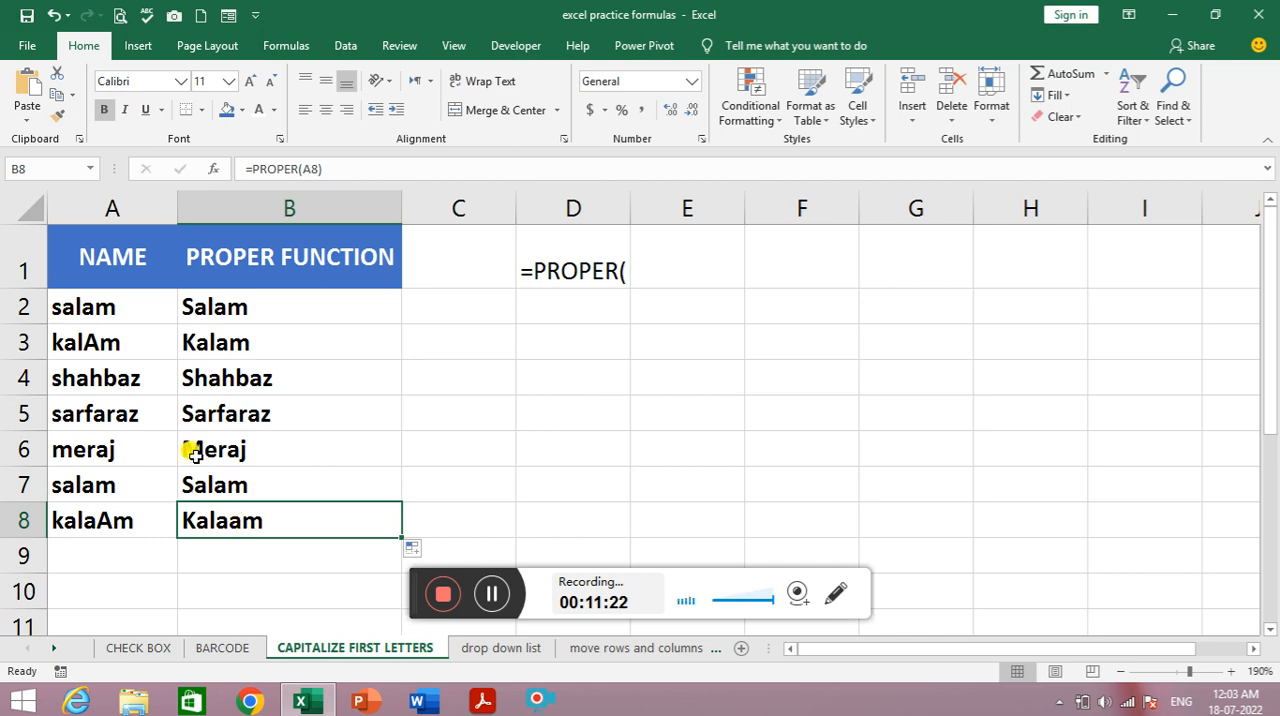
pyautogui.click(192, 320)
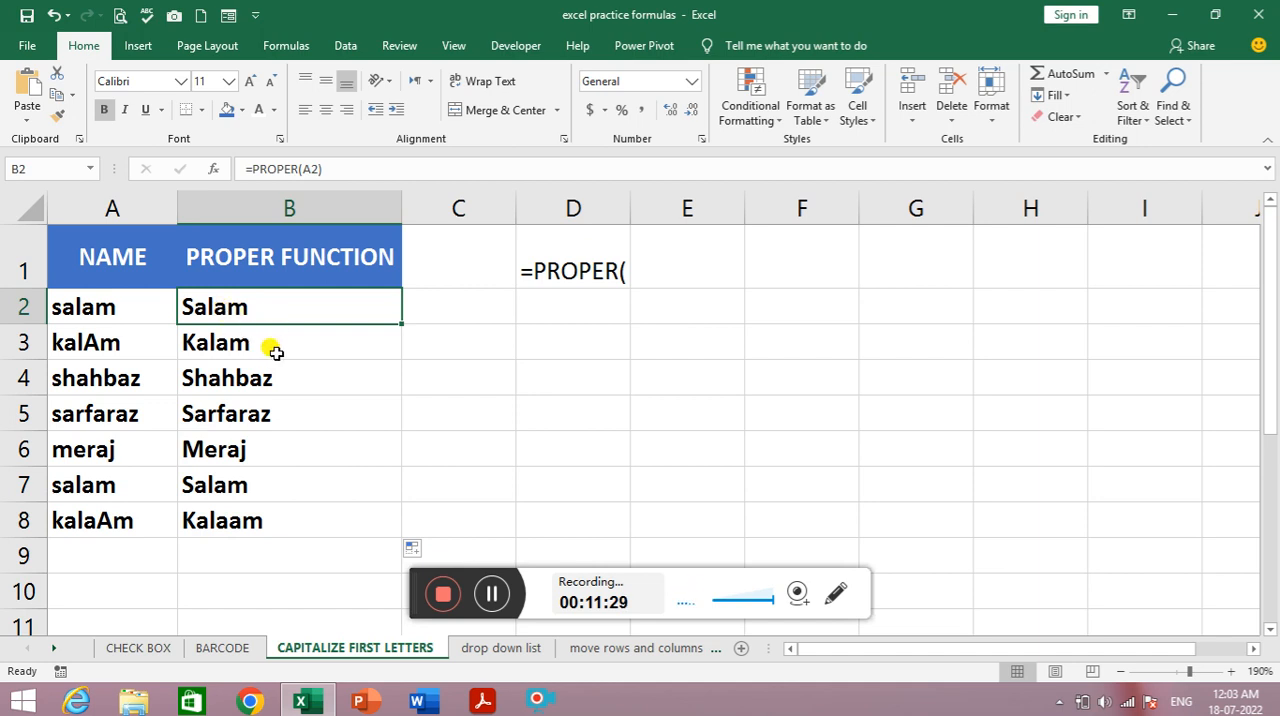
# - Insert a capital A before the last letter of the name in A2
pyautogui.click(88, 309)
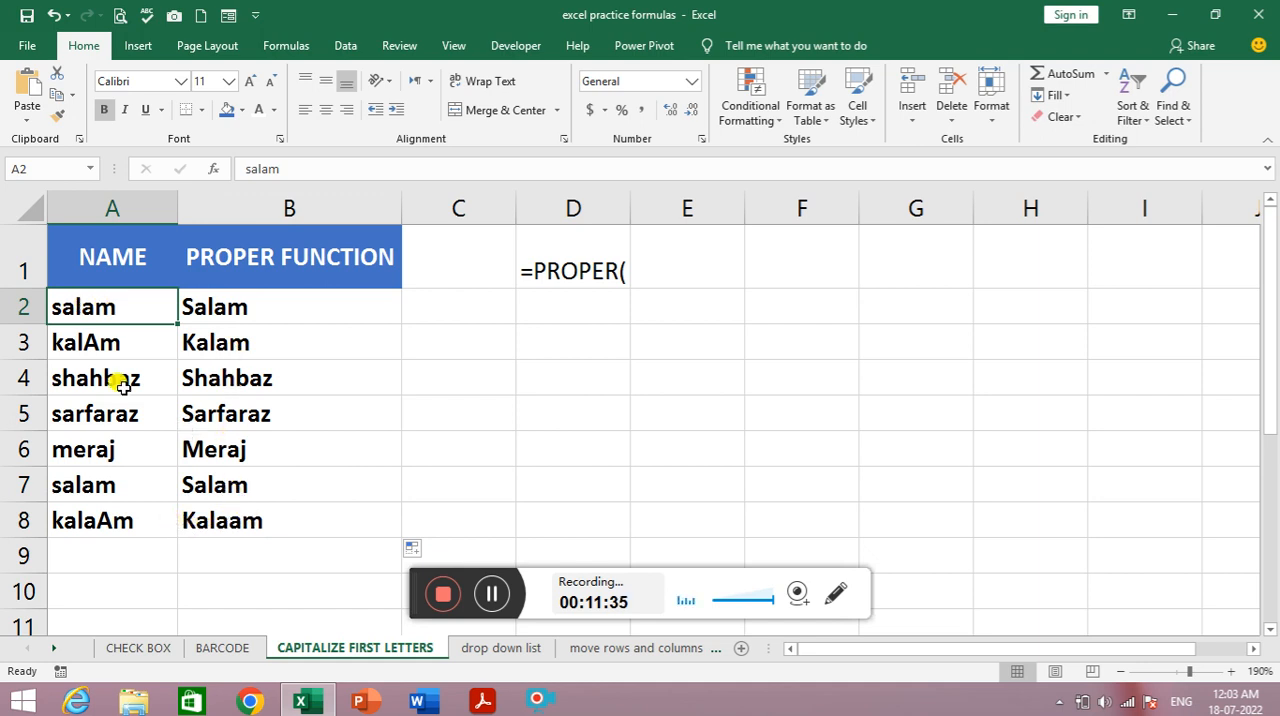
pyautogui.doubleClick(94, 310)
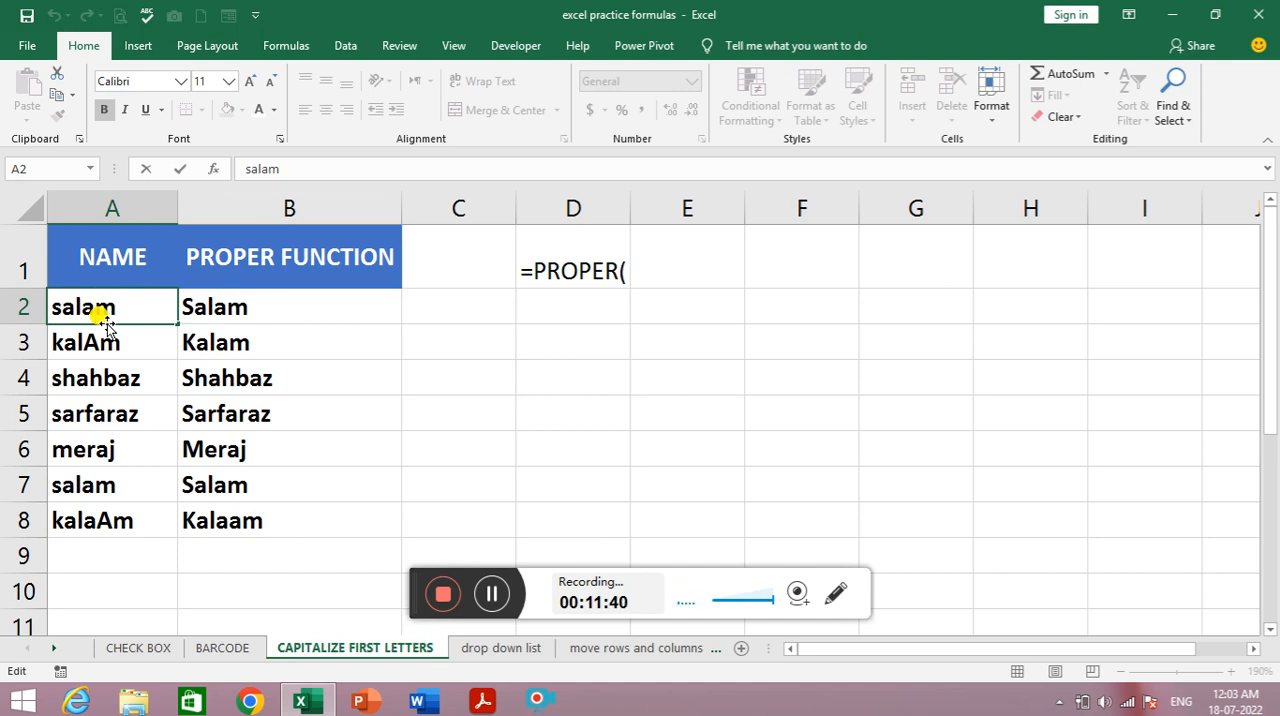
pyautogui.write('A')
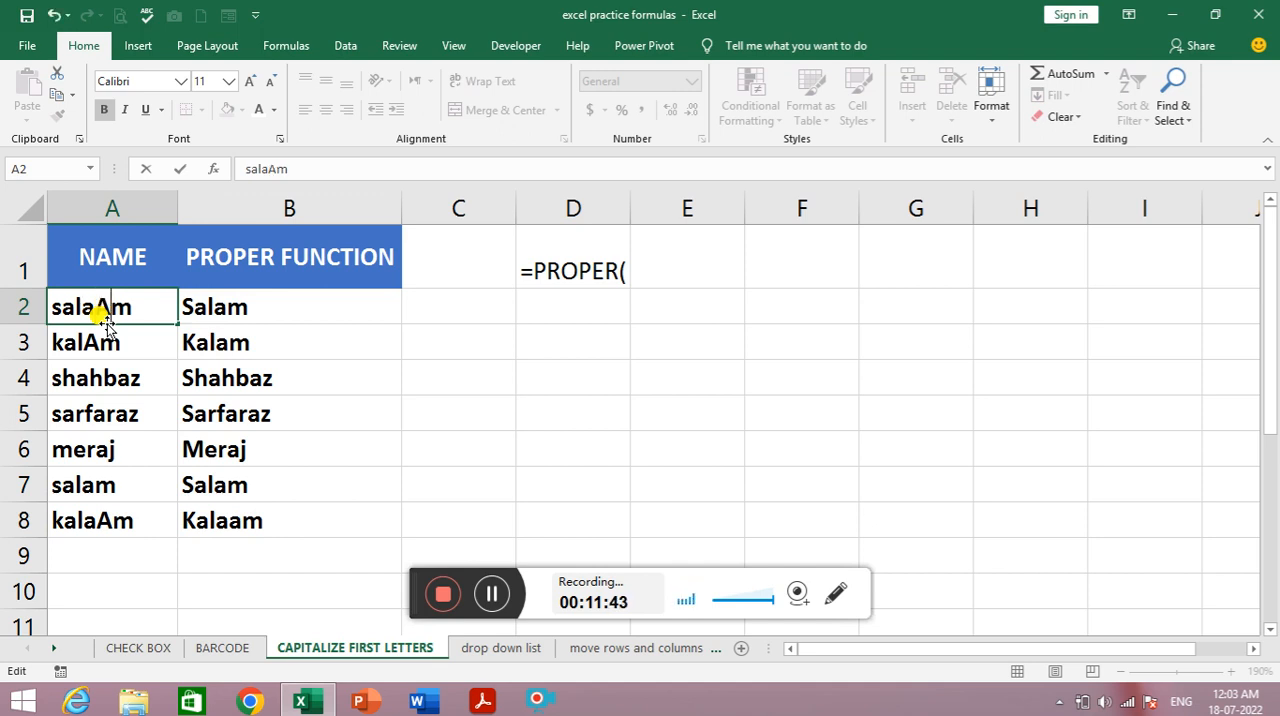
pyautogui.press('Return')
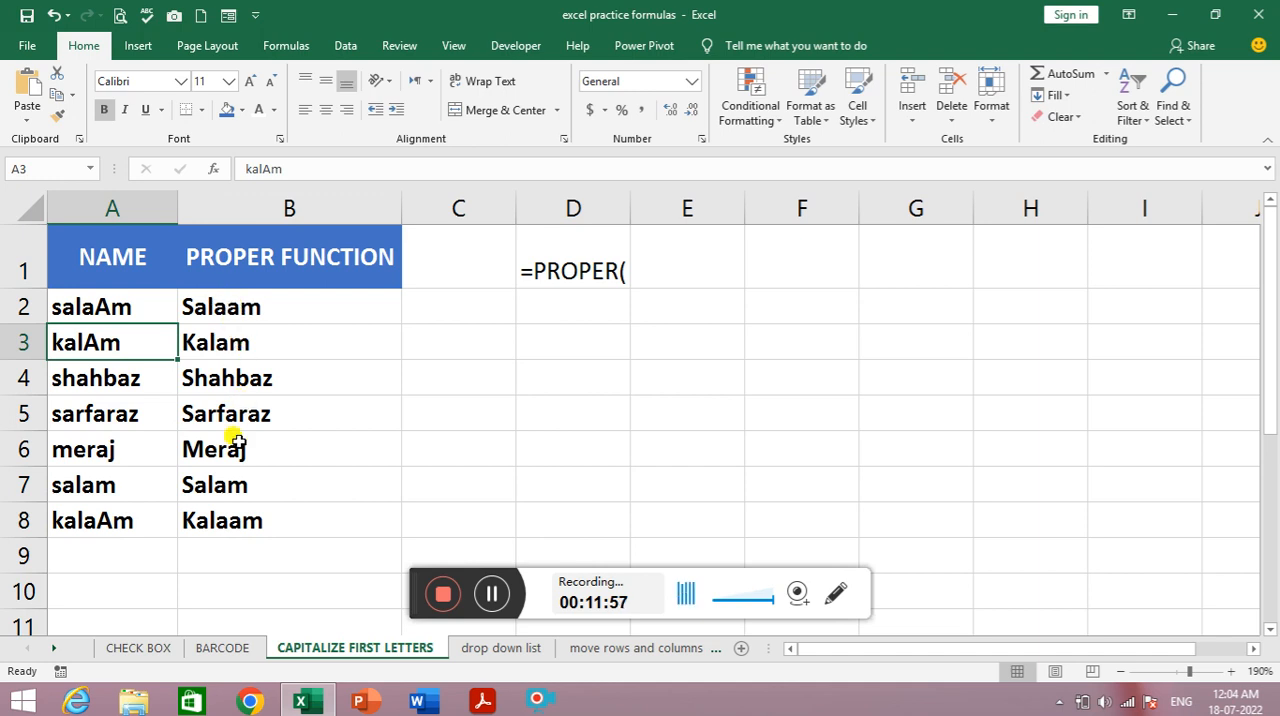
# - Copy B2:B8 and paste it over itself as values only with Paste Special, replacing the PROPER formulas
pyautogui.moveTo(263, 307); pyautogui.dragTo(270, 520)
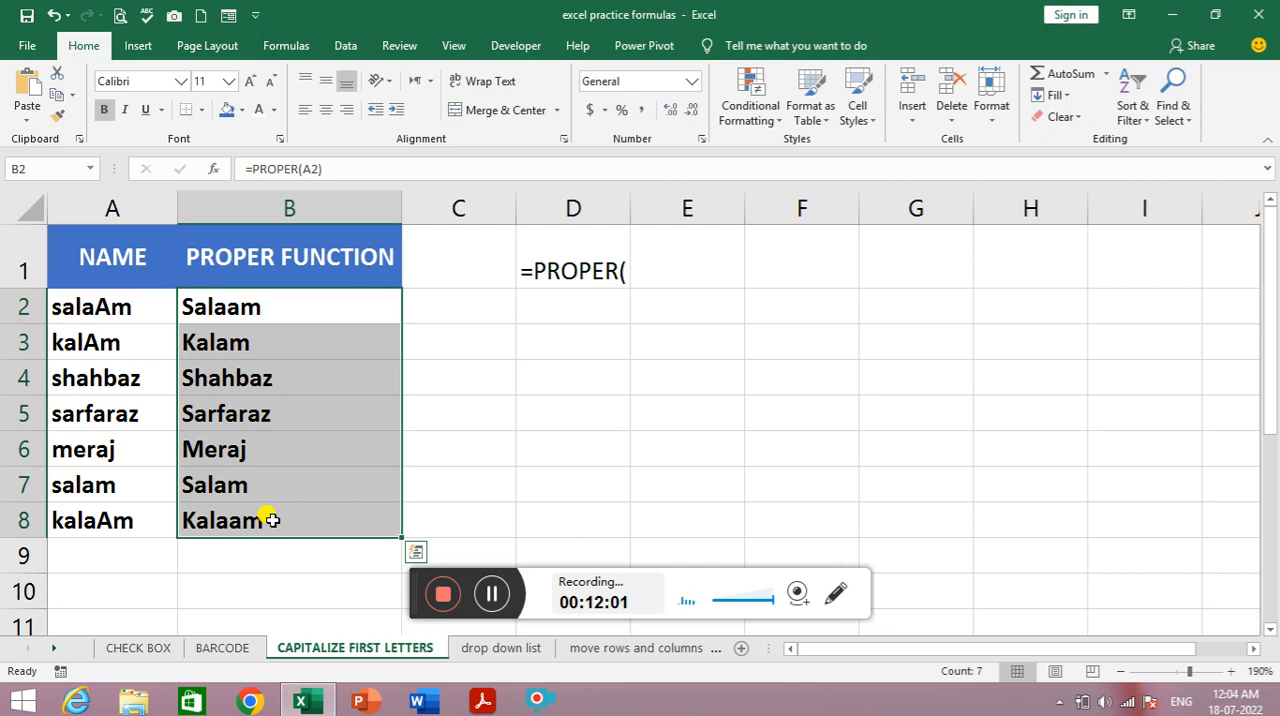
pyautogui.hotkey('ctrl', 'c')
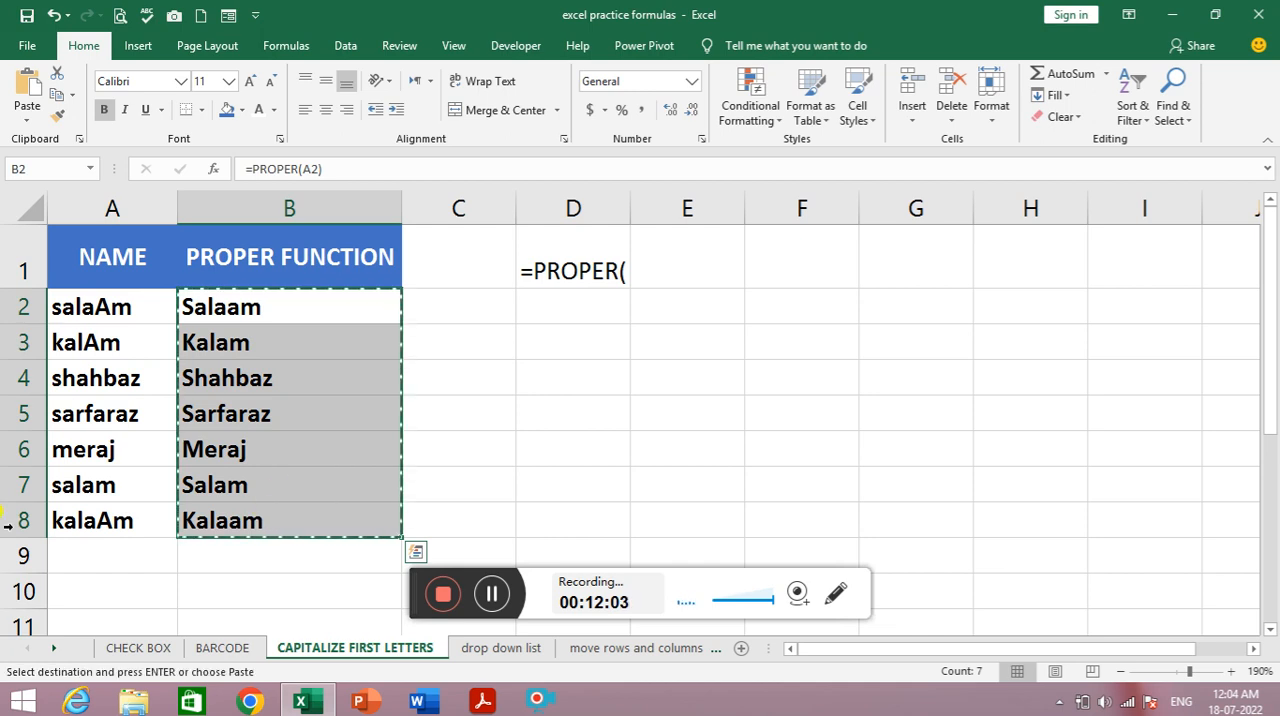
pyautogui.click(30, 116)
pyautogui.click(97, 318)
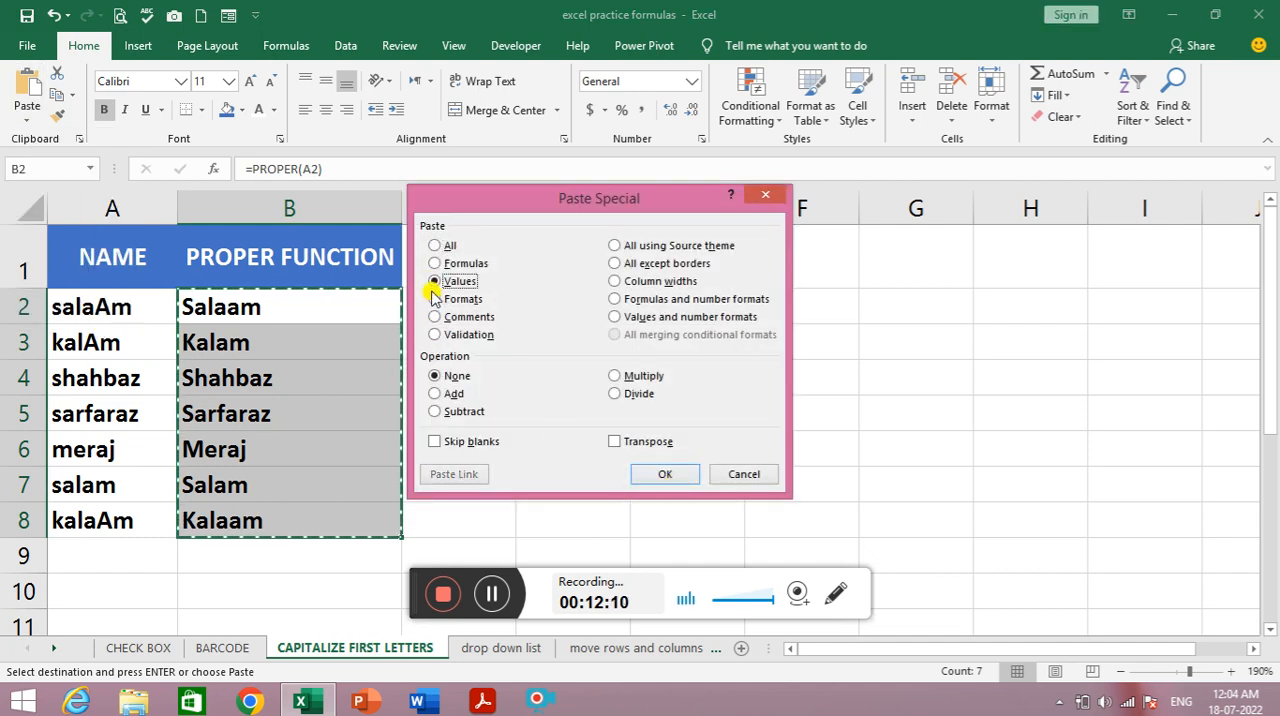
pyautogui.click(664, 474)
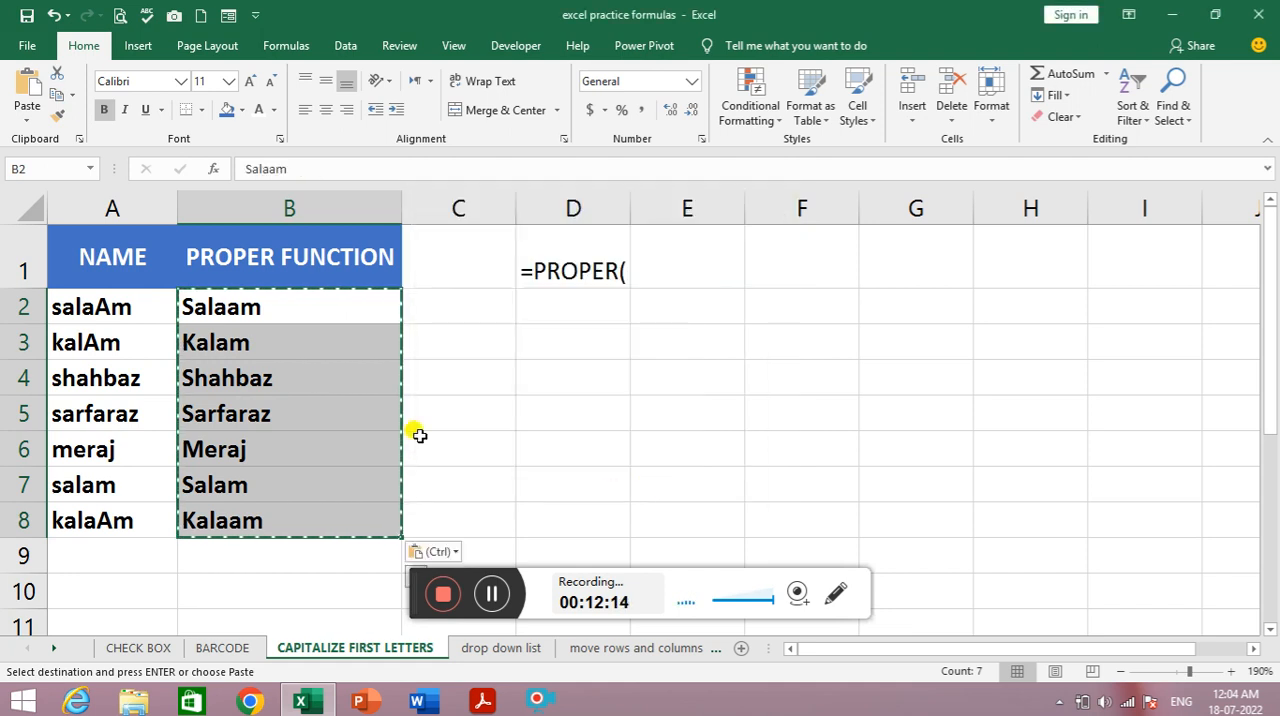
pyautogui.click(460, 355)
pyautogui.click(114, 302)
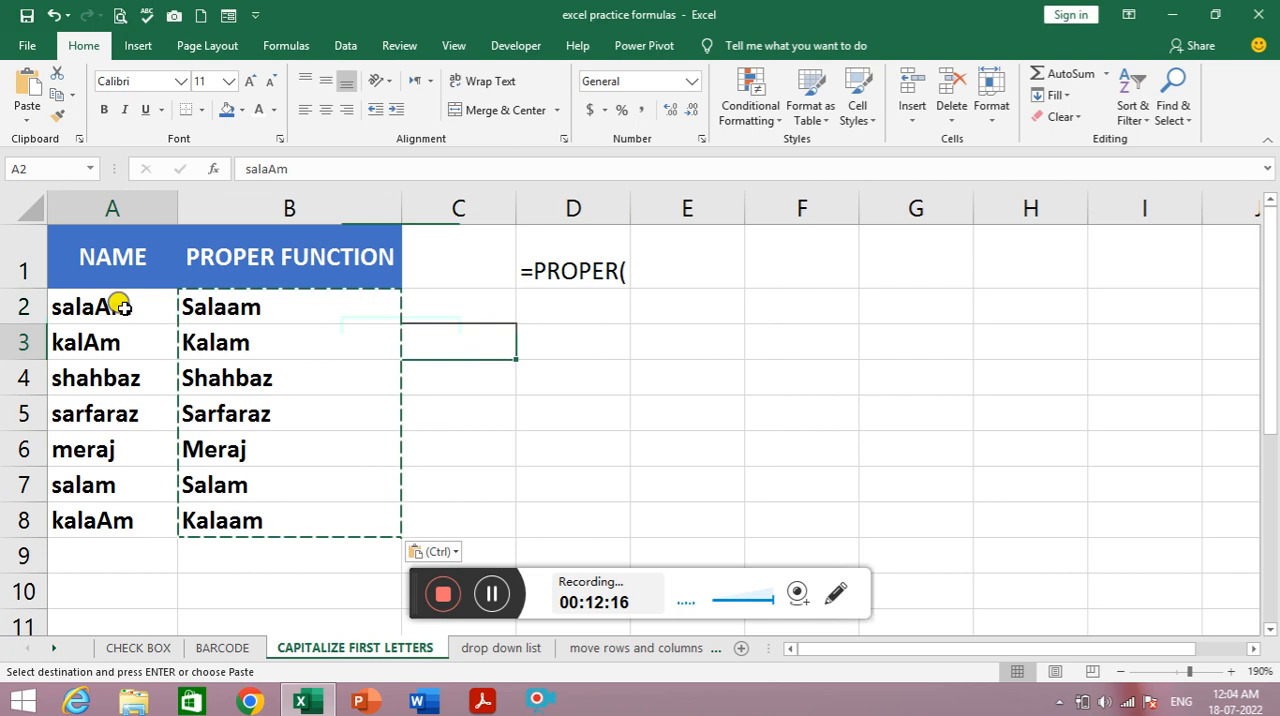
# - Append a capital M to the end of the name in A2
pyautogui.doubleClick(122, 316)
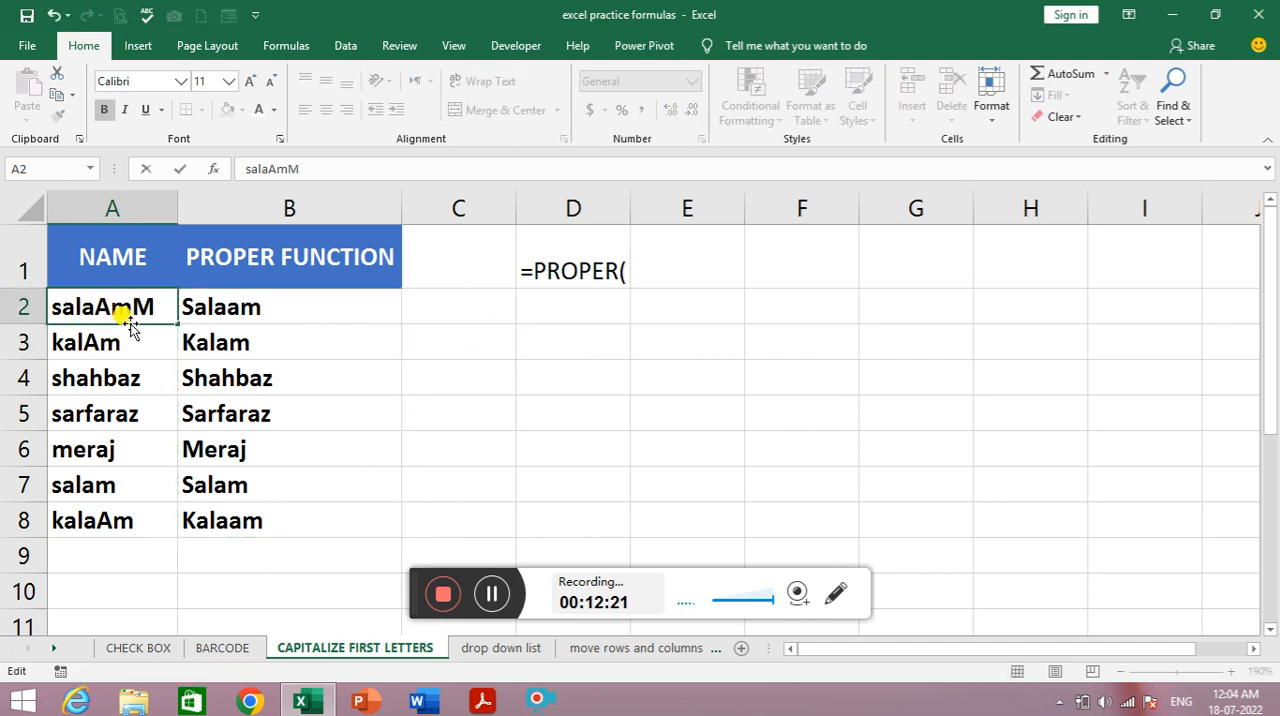
pyautogui.press('Return')
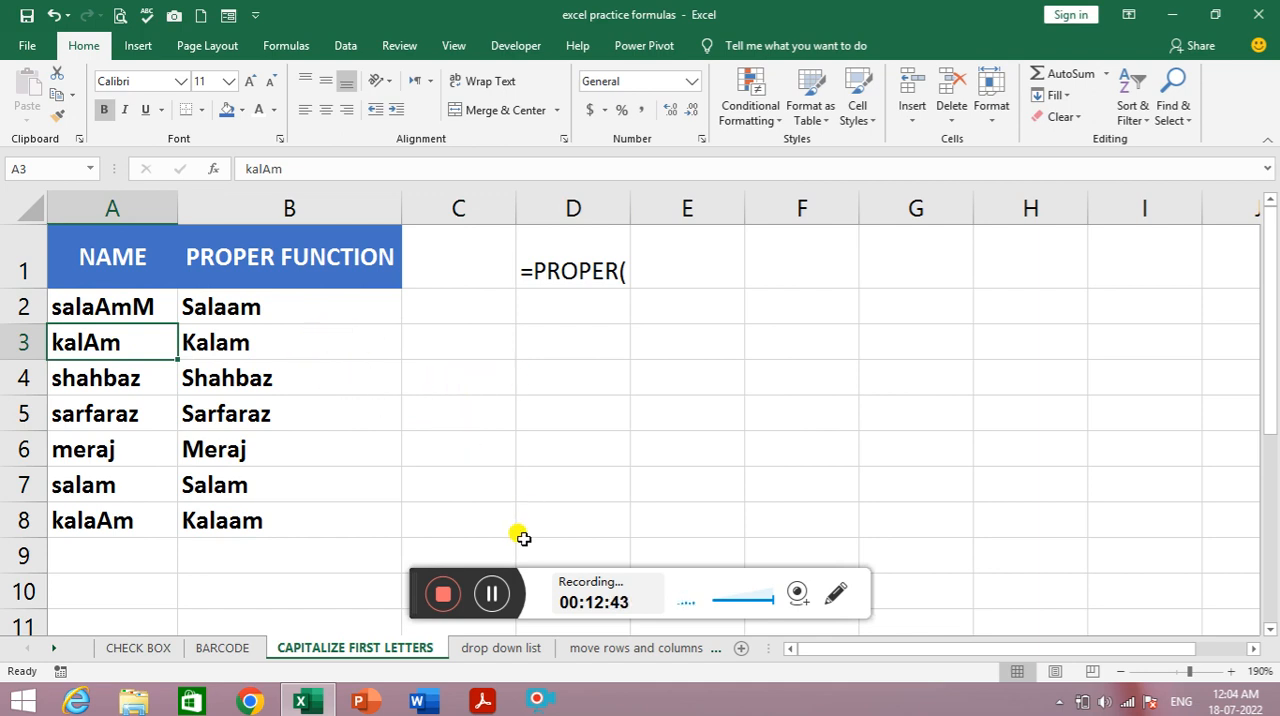
pyautogui.click(491, 594)
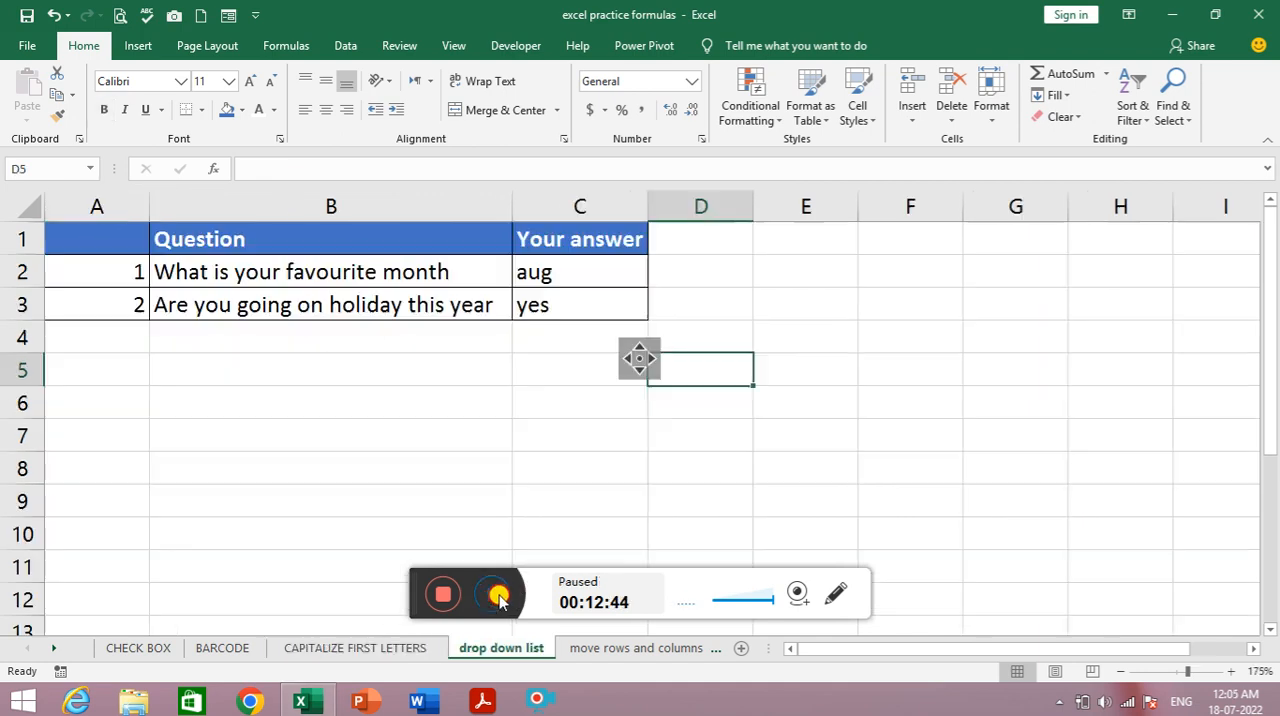
pyautogui.click(491, 594)
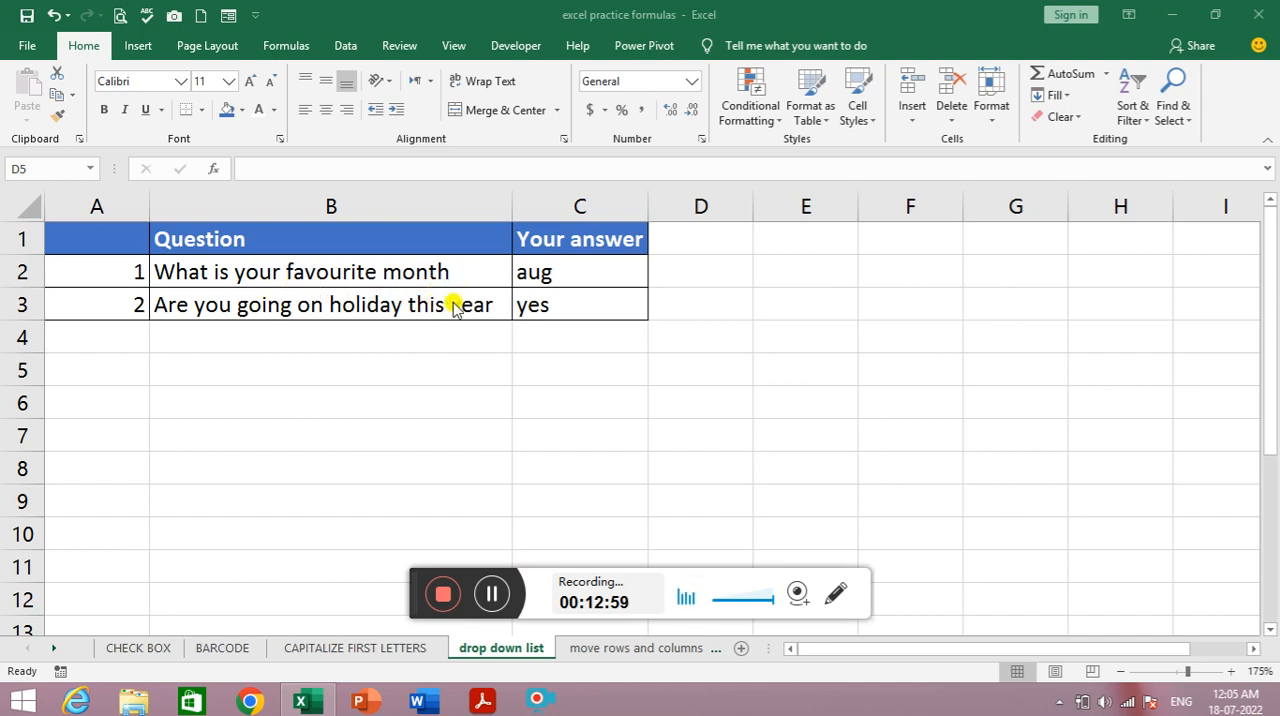
# - Examine the existing drop-down lists in answer cells C2 and C3 on the drop down list sheet
pyautogui.click(594, 275)
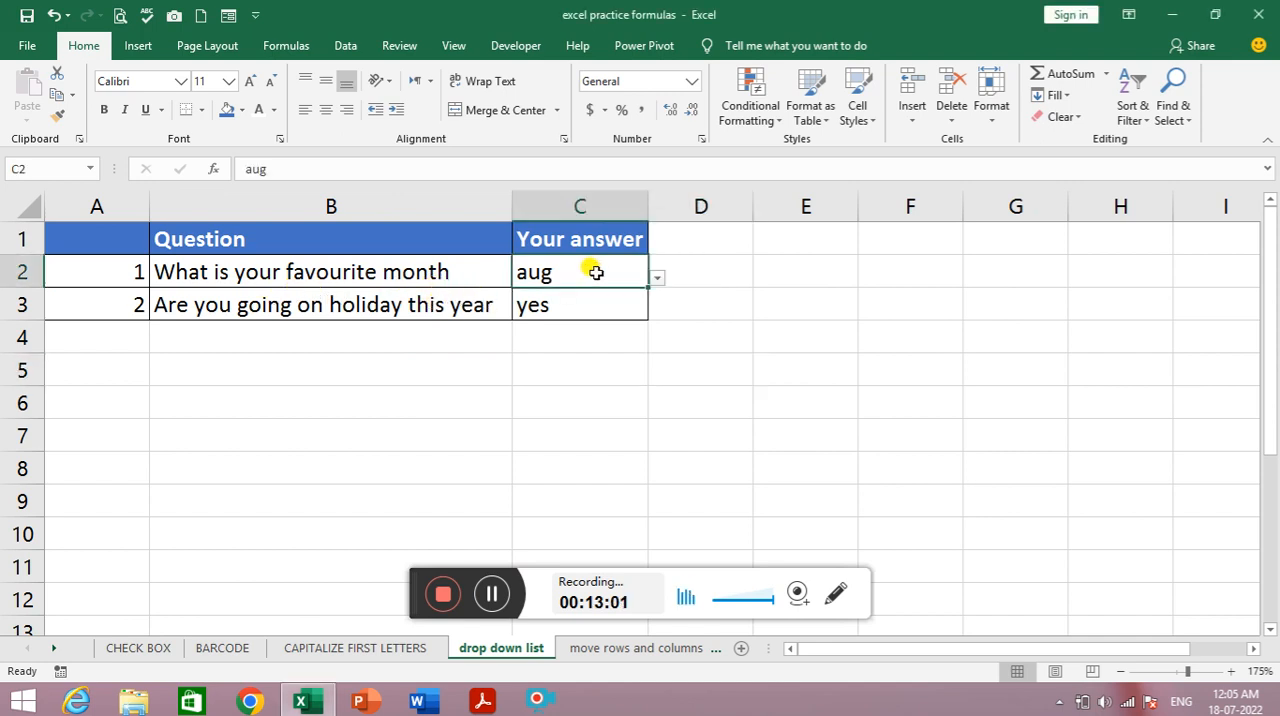
pyautogui.click(658, 283)
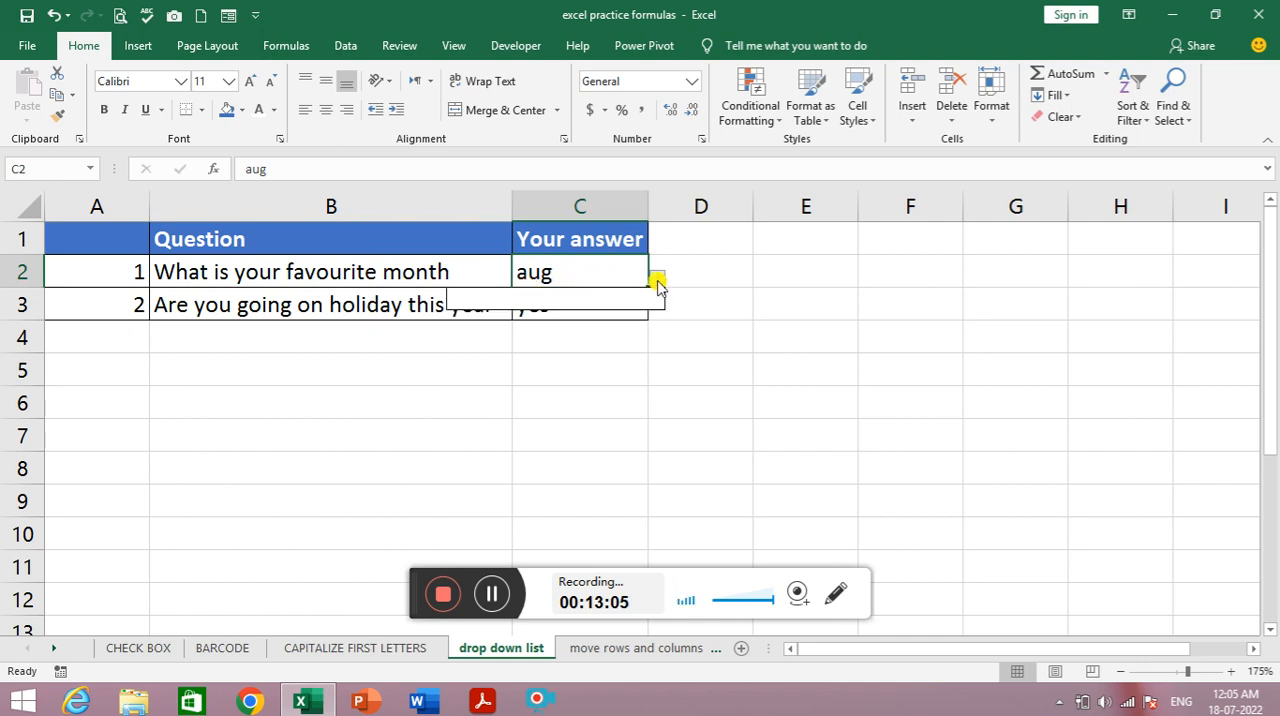
pyautogui.click(658, 283)
pyautogui.click(658, 283)
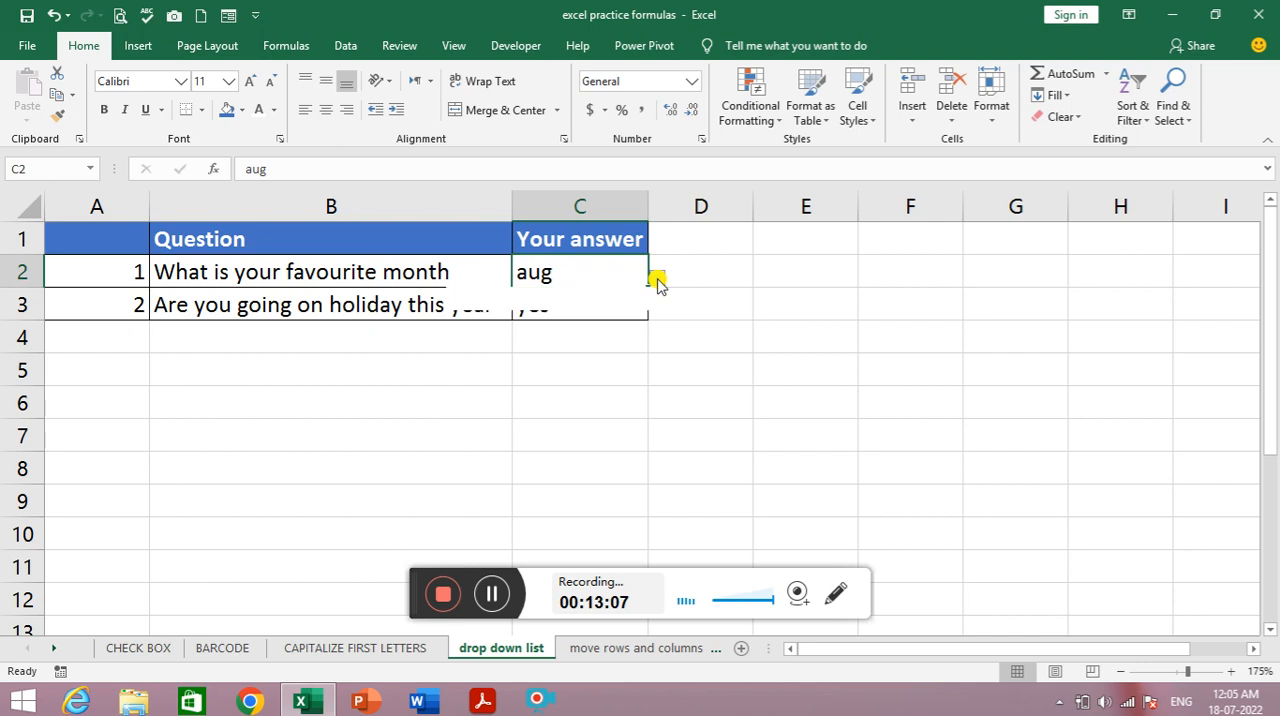
pyautogui.click(658, 283)
pyautogui.click(658, 283)
pyautogui.click(651, 277)
pyautogui.click(611, 300)
pyautogui.click(656, 316)
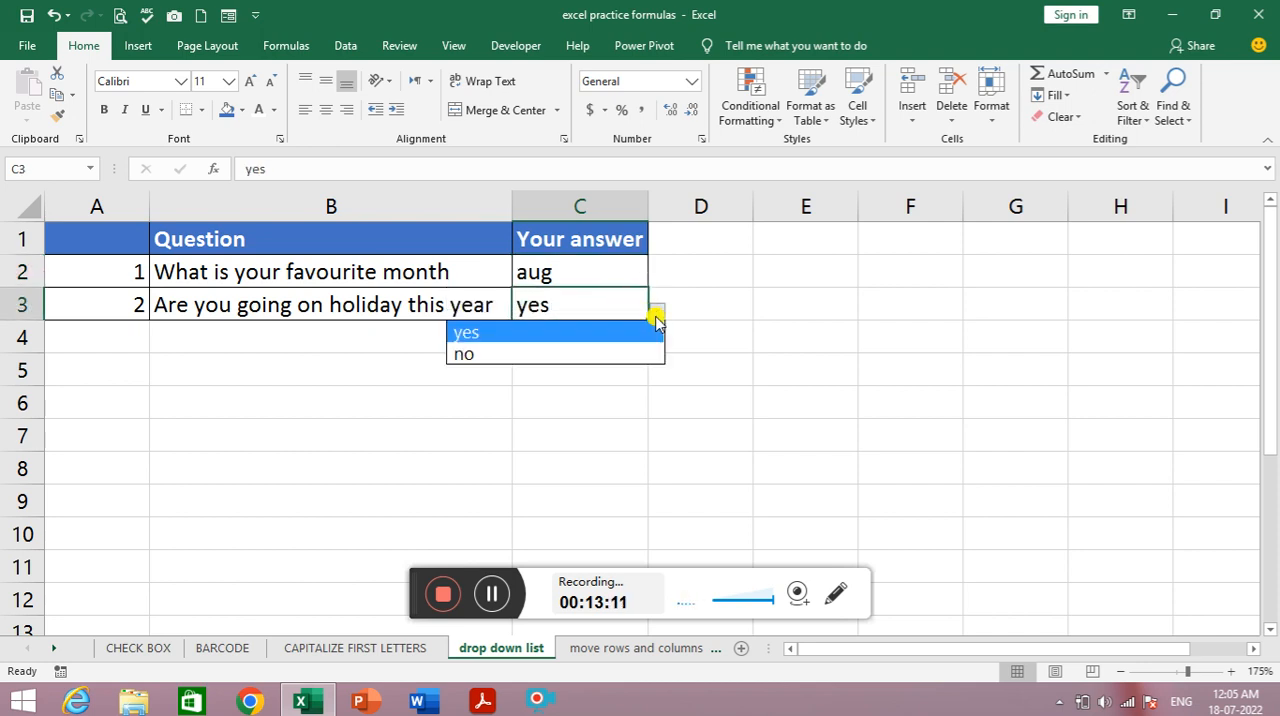
pyautogui.click(656, 313)
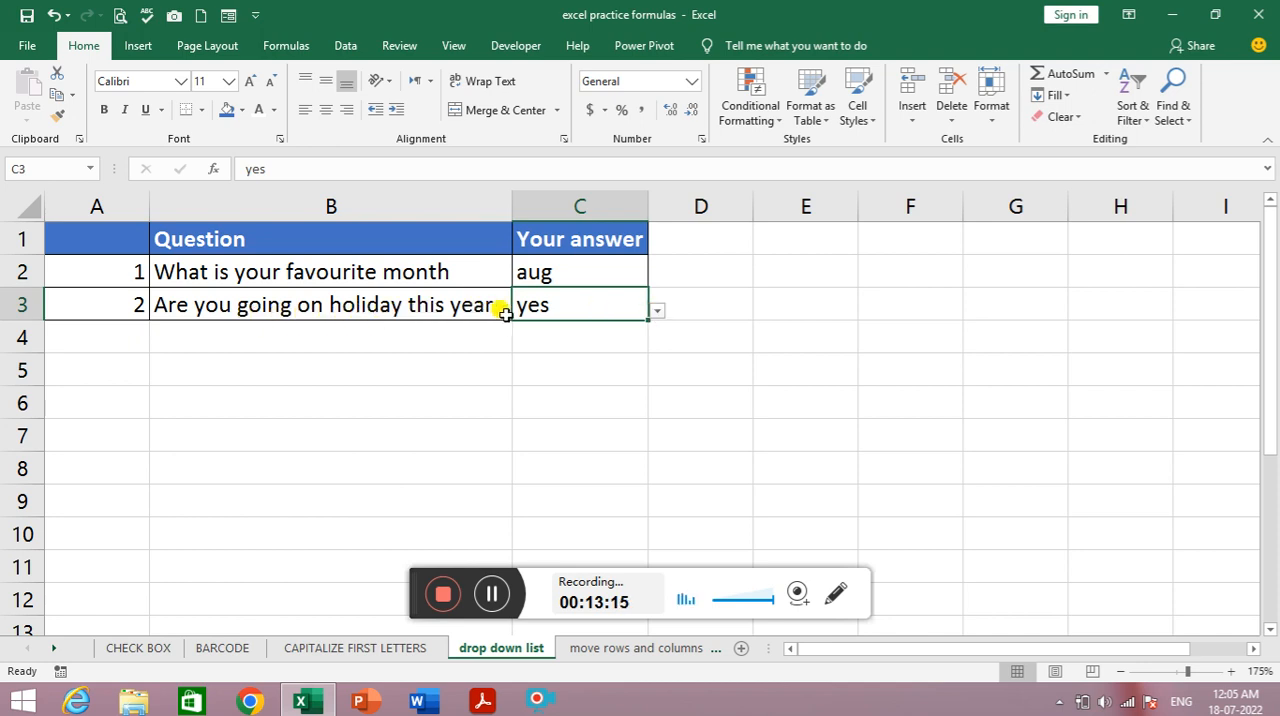
pyautogui.click(658, 314)
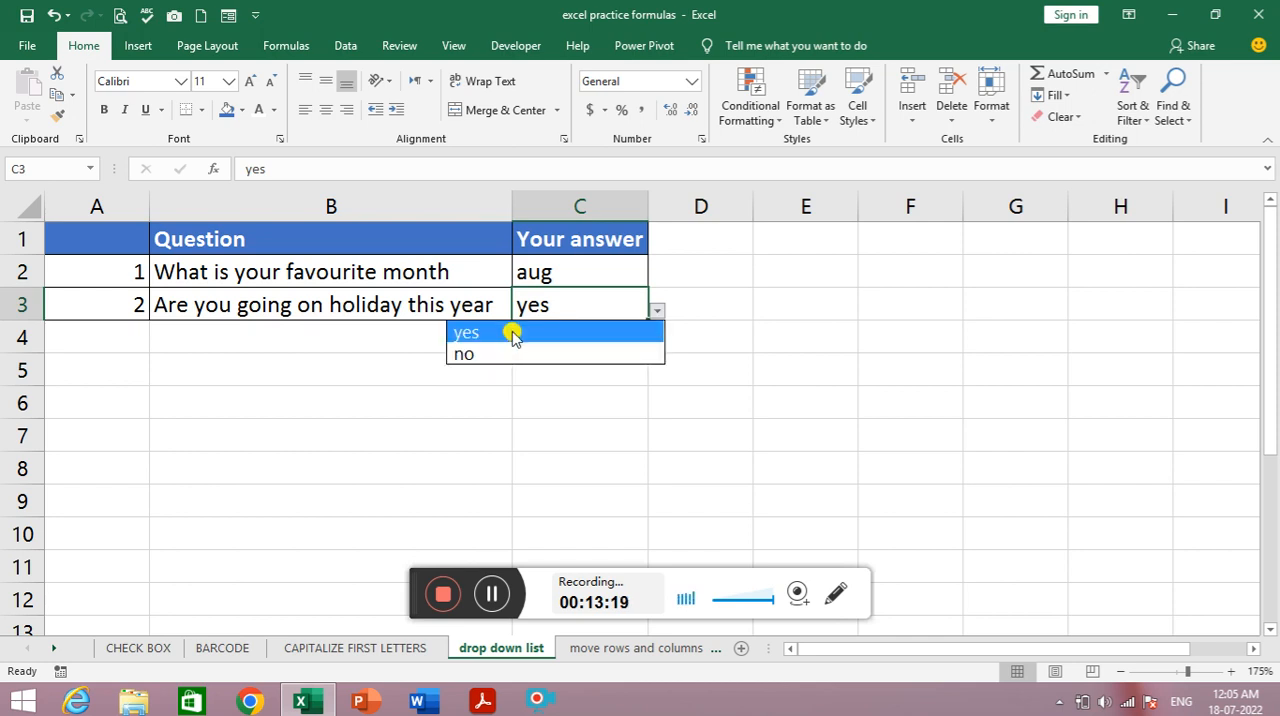
pyautogui.click(660, 311)
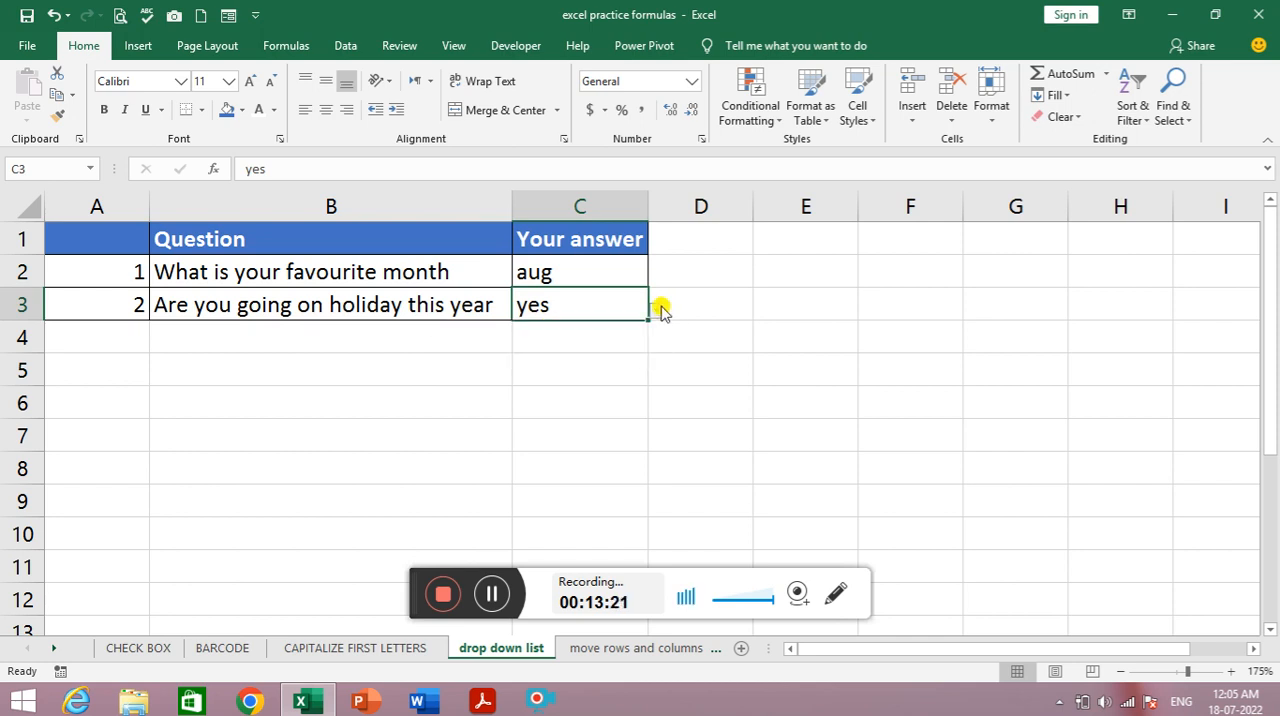
pyautogui.click(638, 270)
pyautogui.click(660, 283)
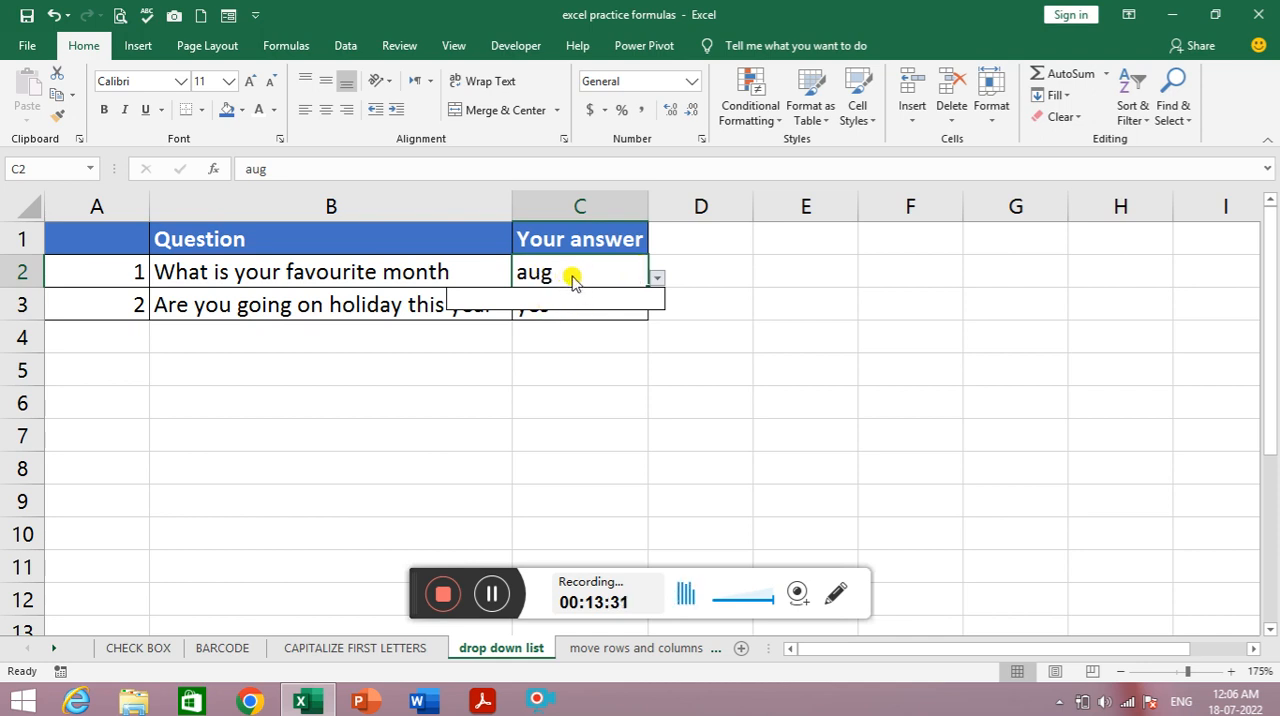
# - Clear everything from C2:C3, including contents, formatting and the existing drop-down lists
pyautogui.moveTo(588, 265); pyautogui.dragTo(596, 307)
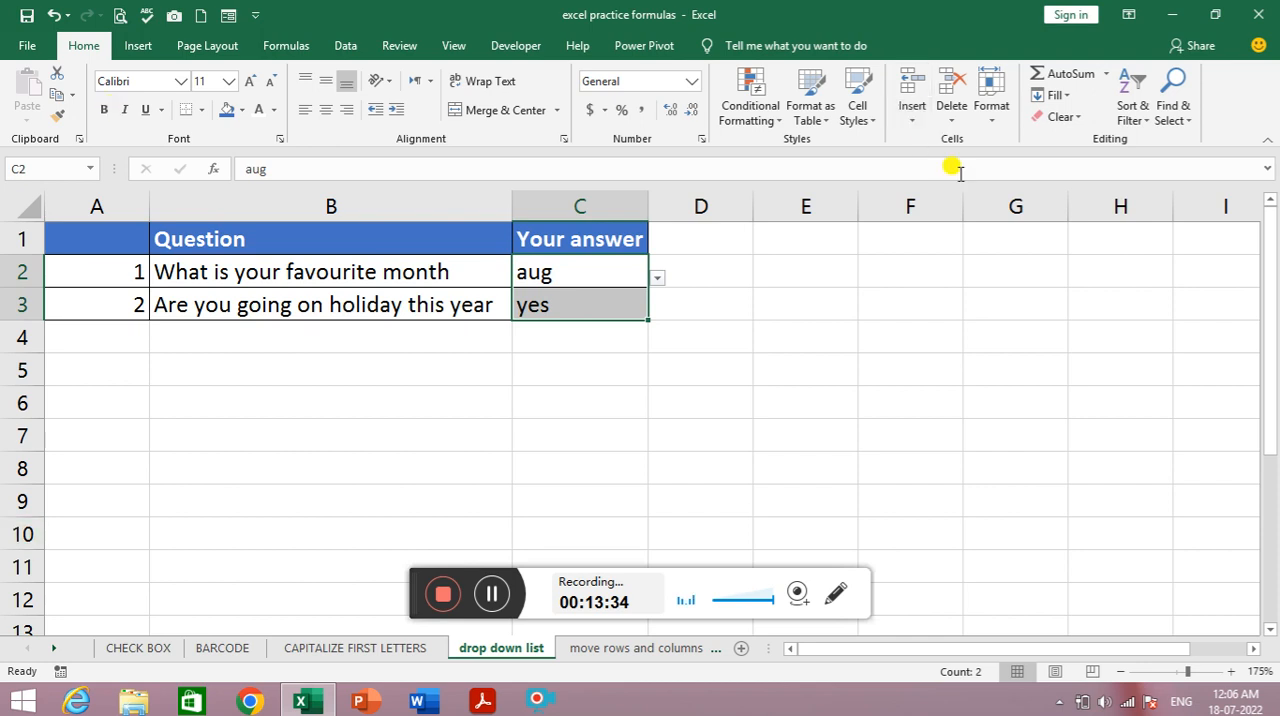
pyautogui.click(1062, 117)
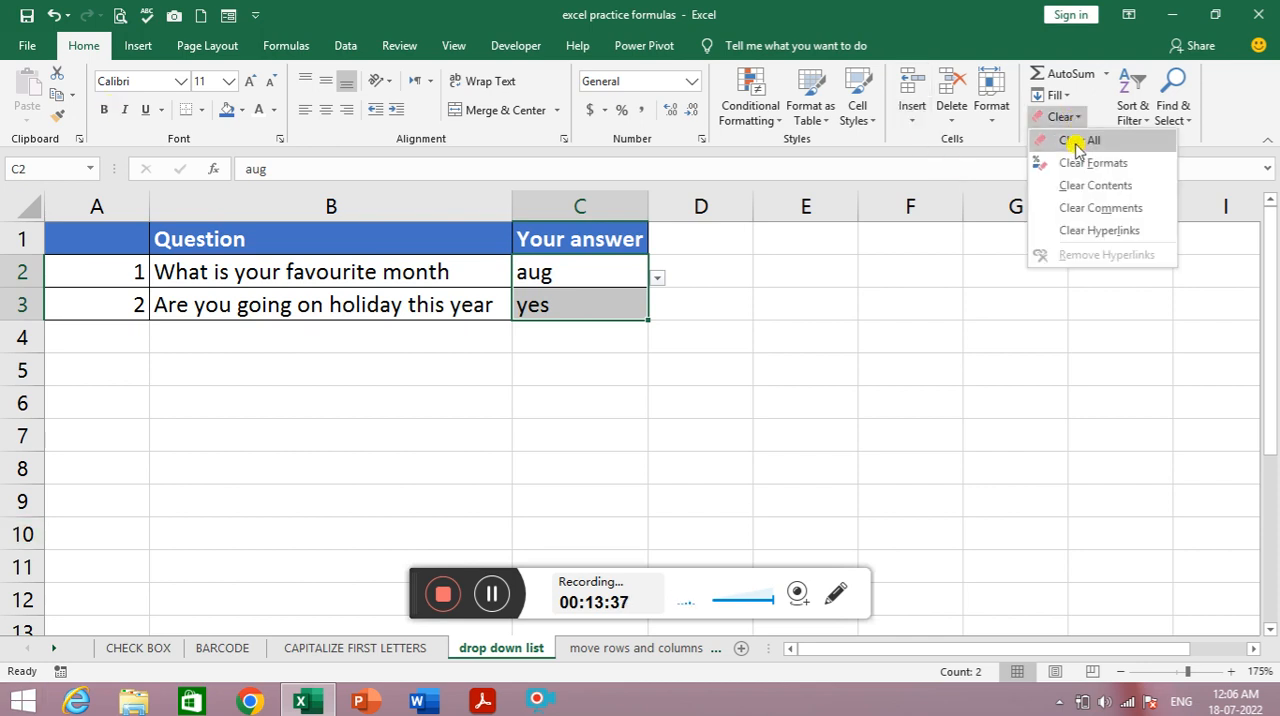
pyautogui.click(1077, 141)
pyautogui.click(654, 297)
pyautogui.click(579, 268)
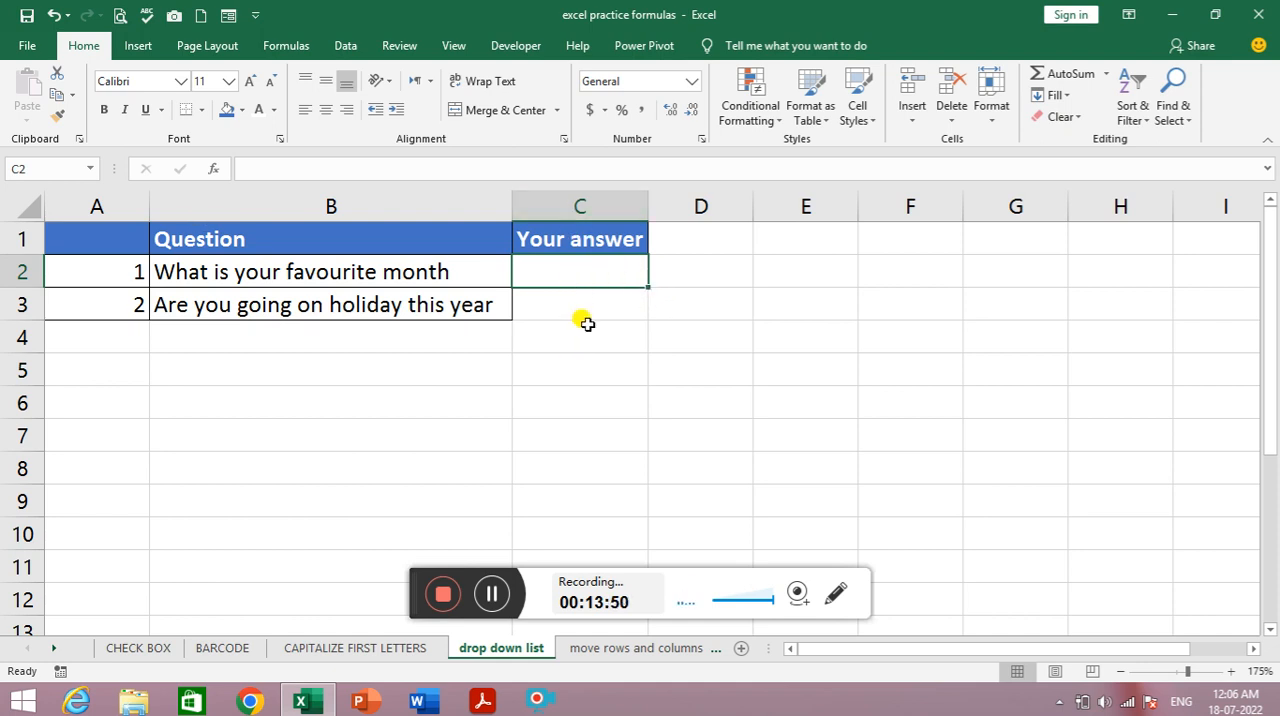
# - Enter JAN in F2 and fill the month series down to DEC in F13
pyautogui.click(921, 267)
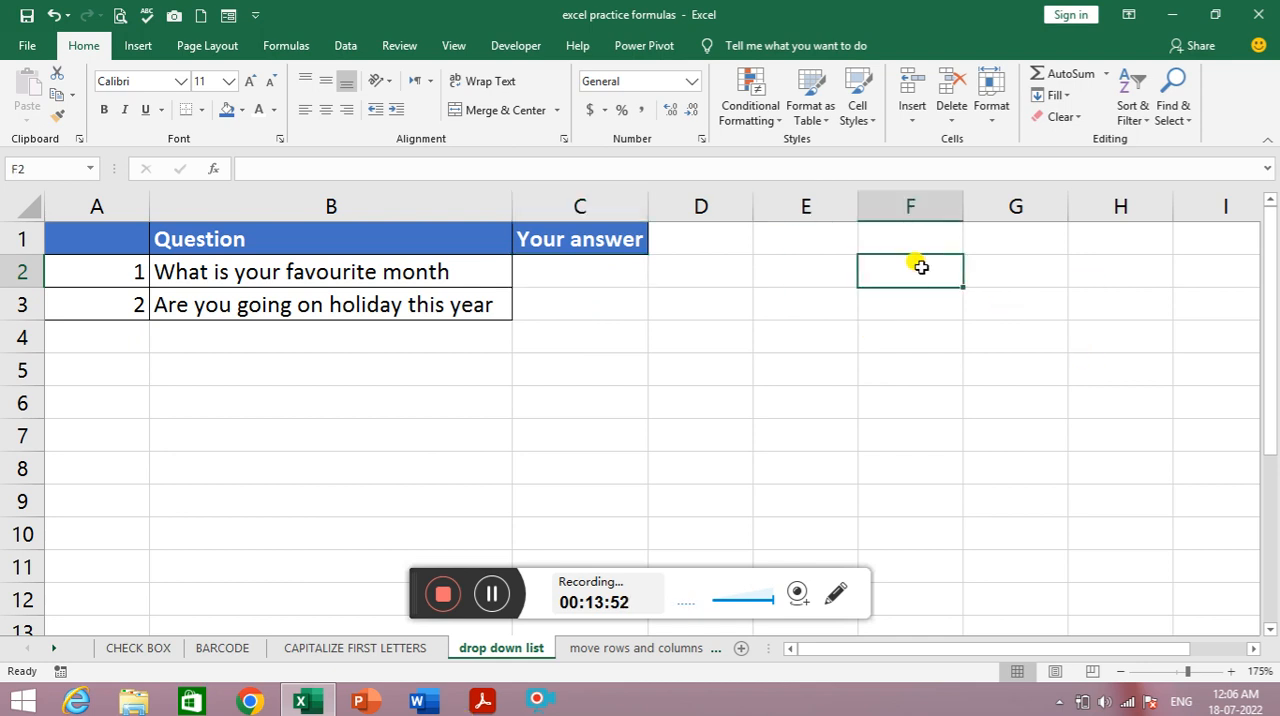
pyautogui.write('JAN')
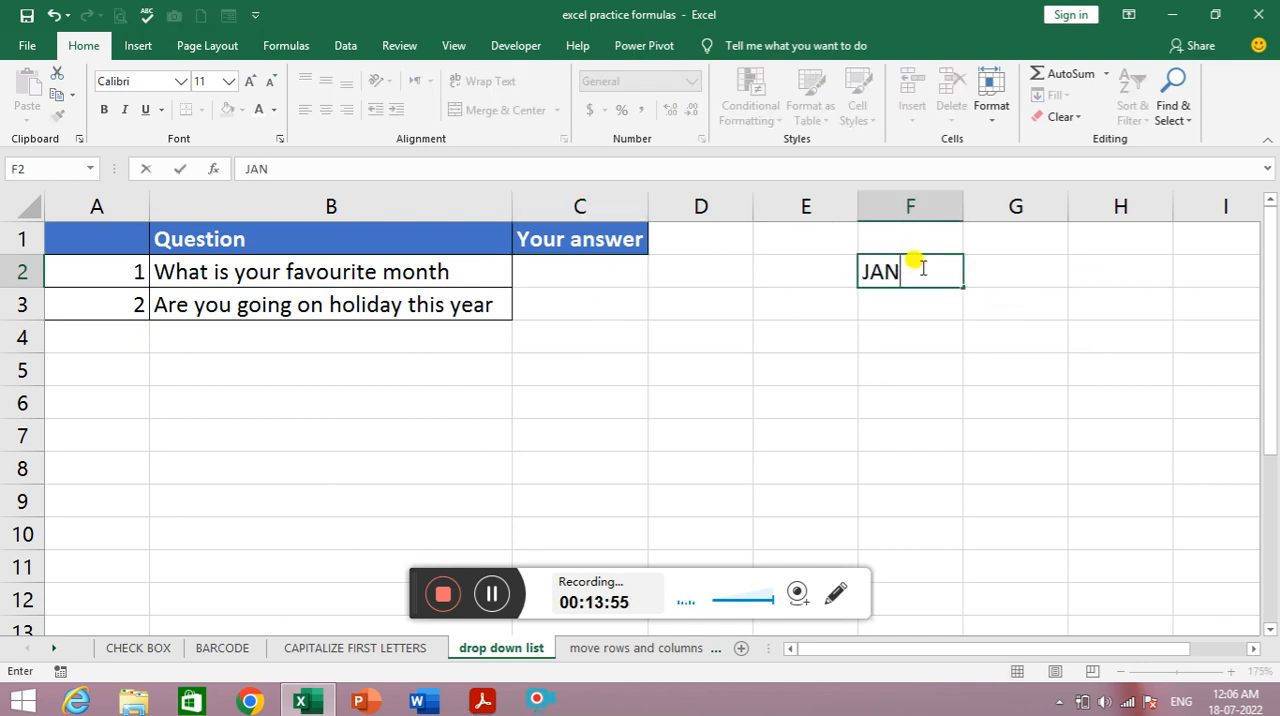
pyautogui.press('Return')
pyautogui.click(921, 267)
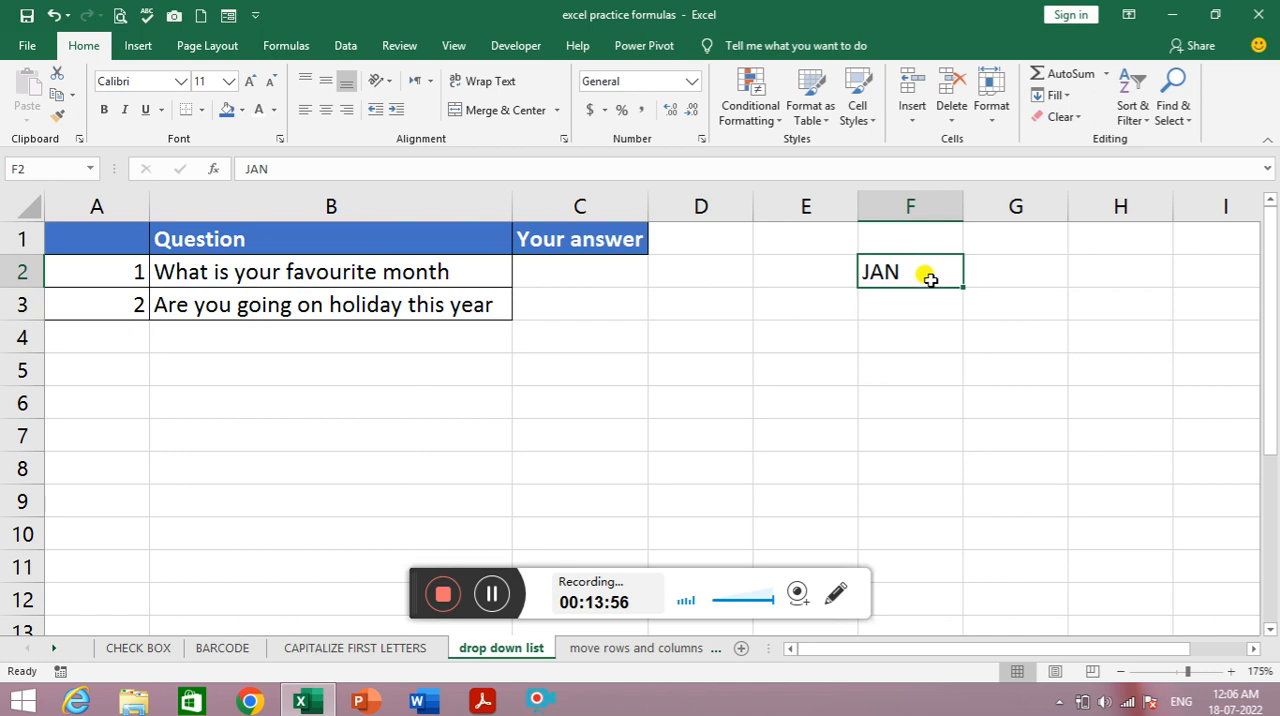
pyautogui.moveTo(962, 286); pyautogui.dragTo(955, 330)
pyautogui.scroll(3, 955, 350)
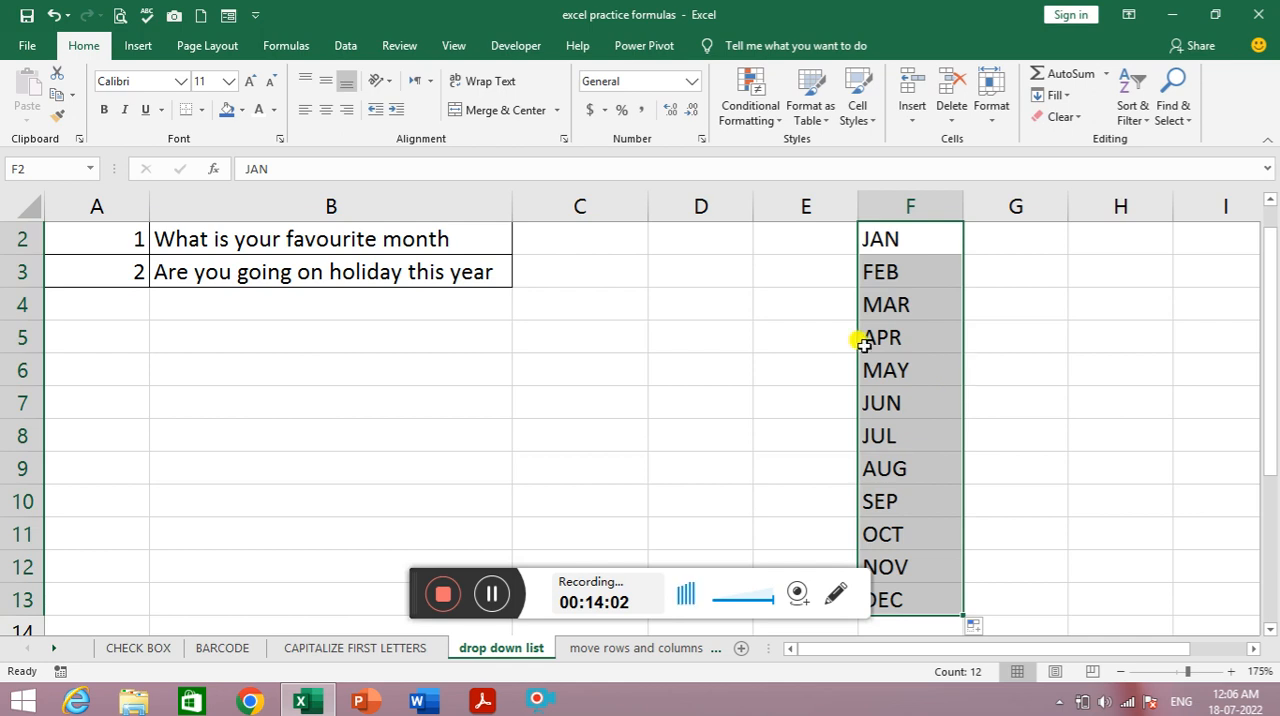
pyautogui.scroll(1, 851, 340)
# - Add Data Validation to C2 that allows a List with the source =$F$2:$F$13
pyautogui.click(600, 270)
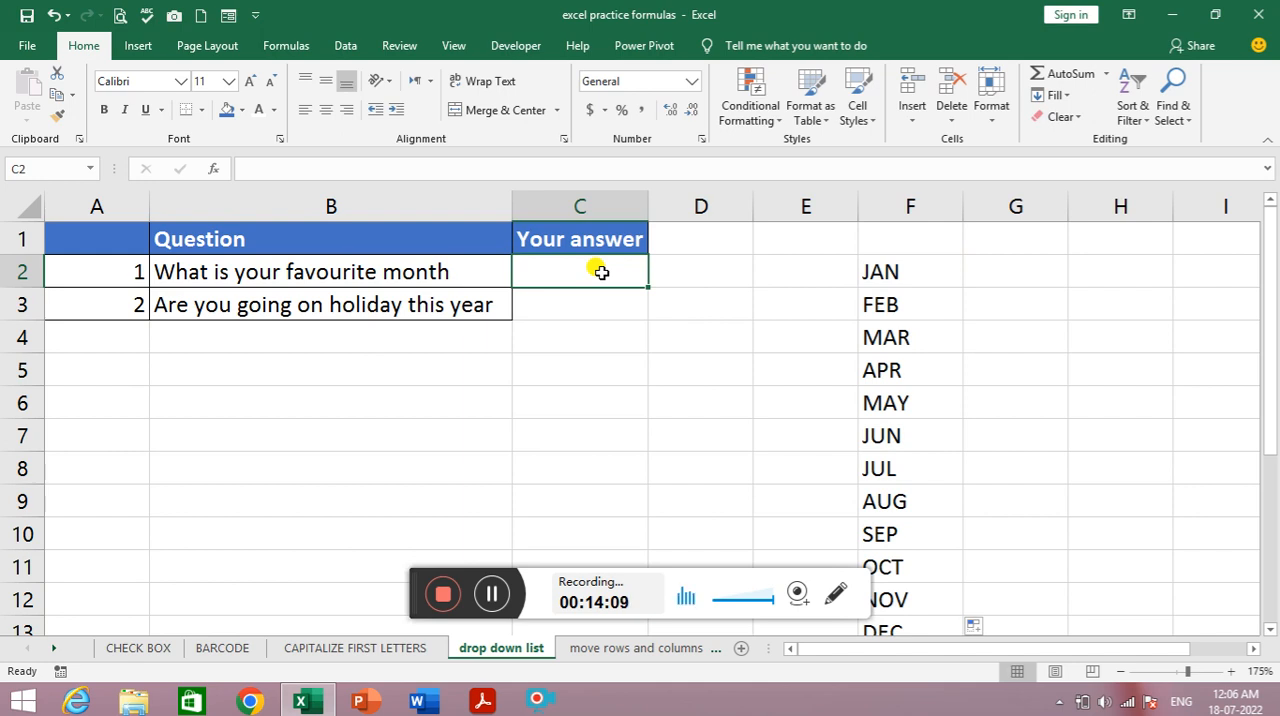
pyautogui.click(343, 48)
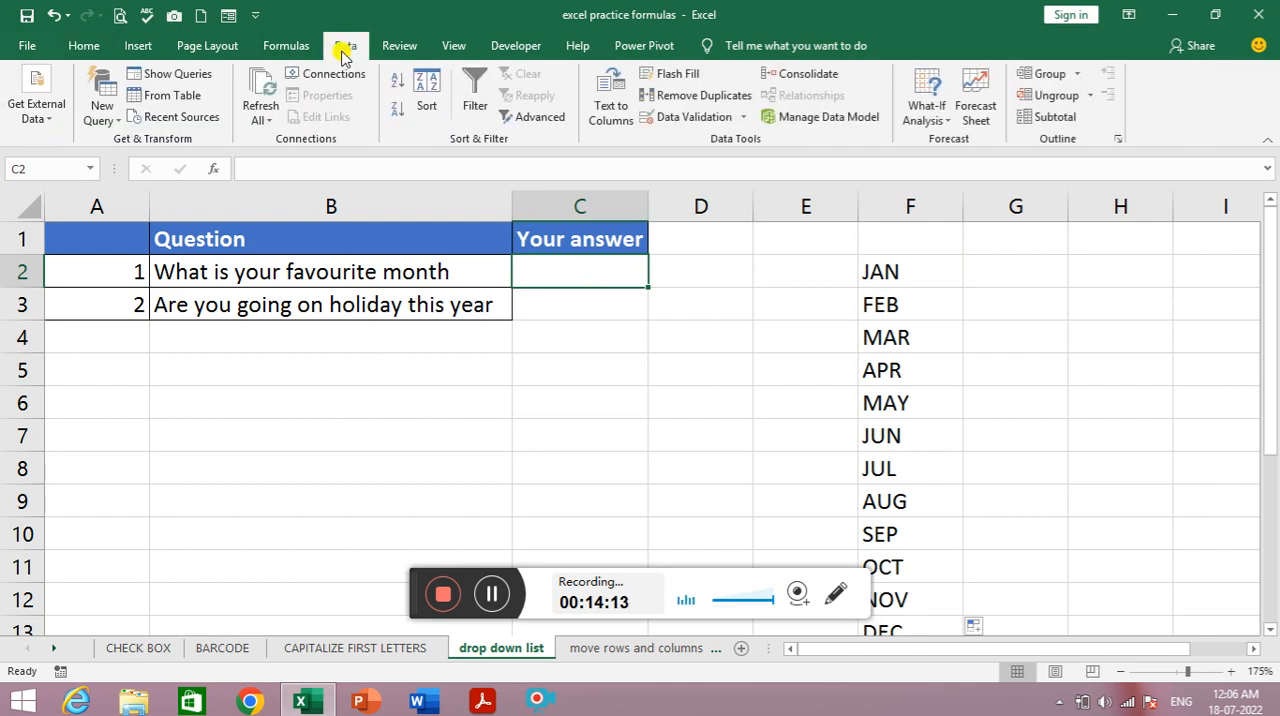
pyautogui.click(743, 121)
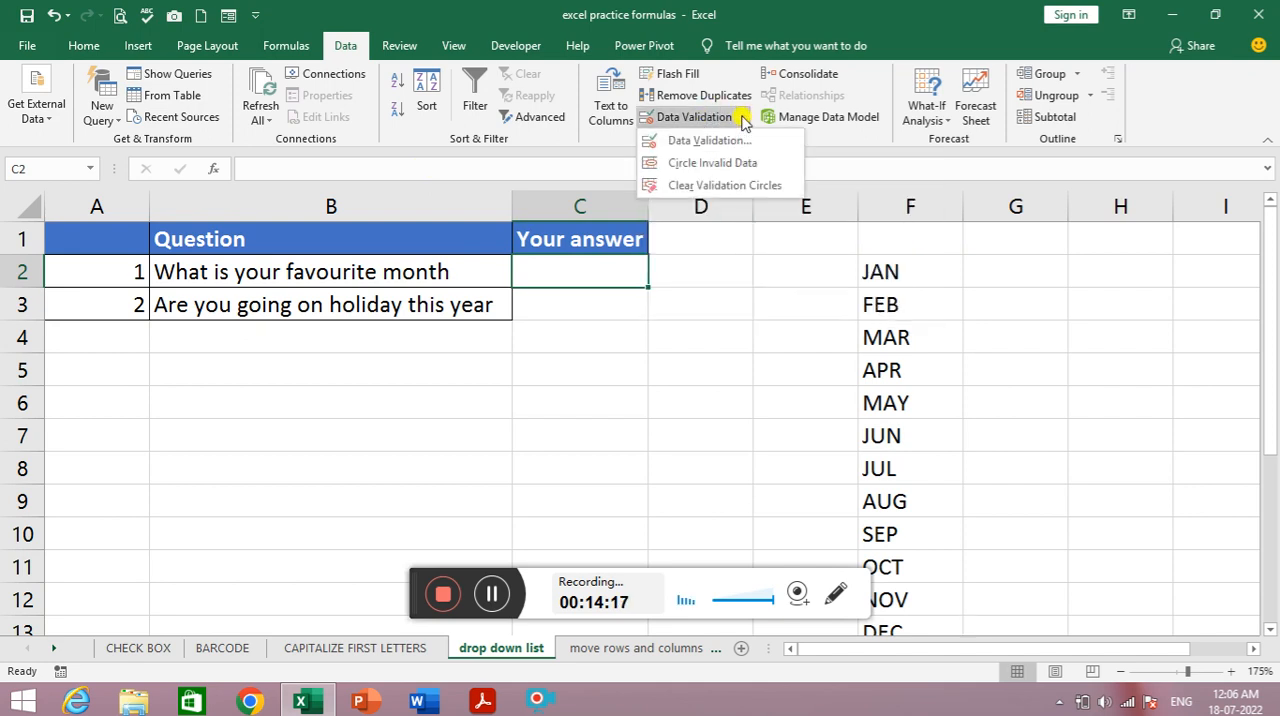
pyautogui.click(705, 142)
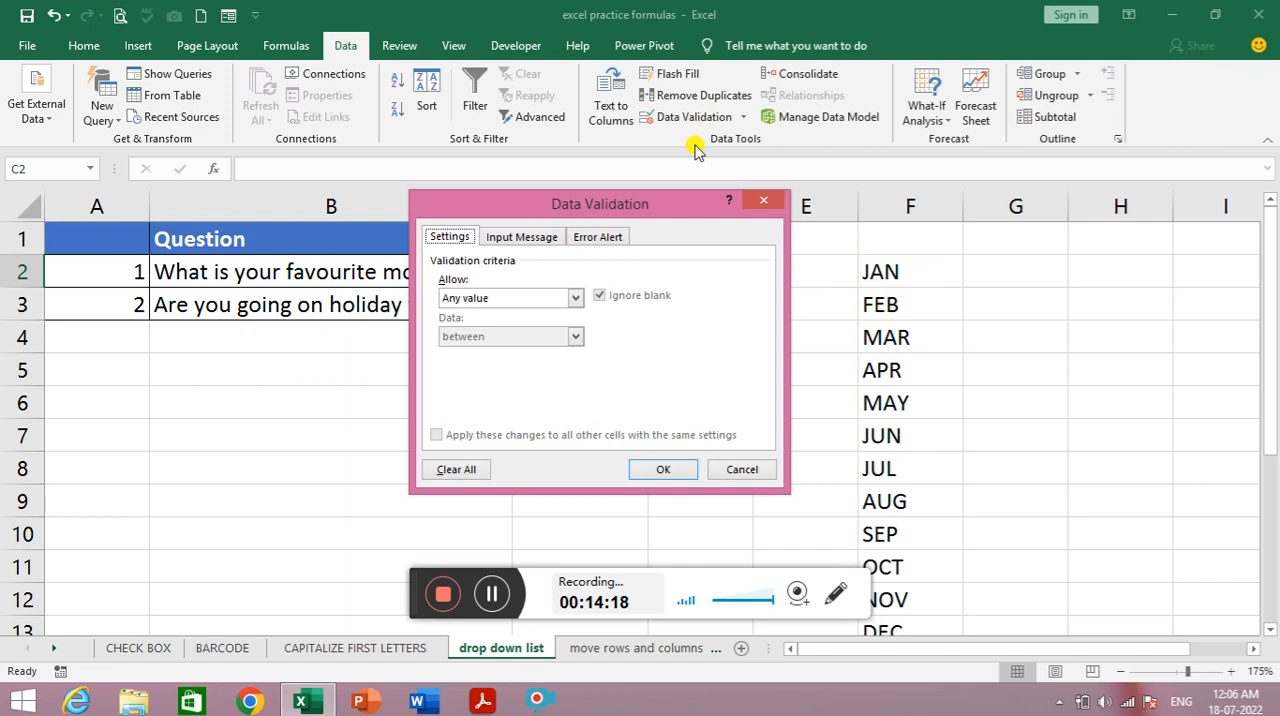
pyautogui.click(573, 300)
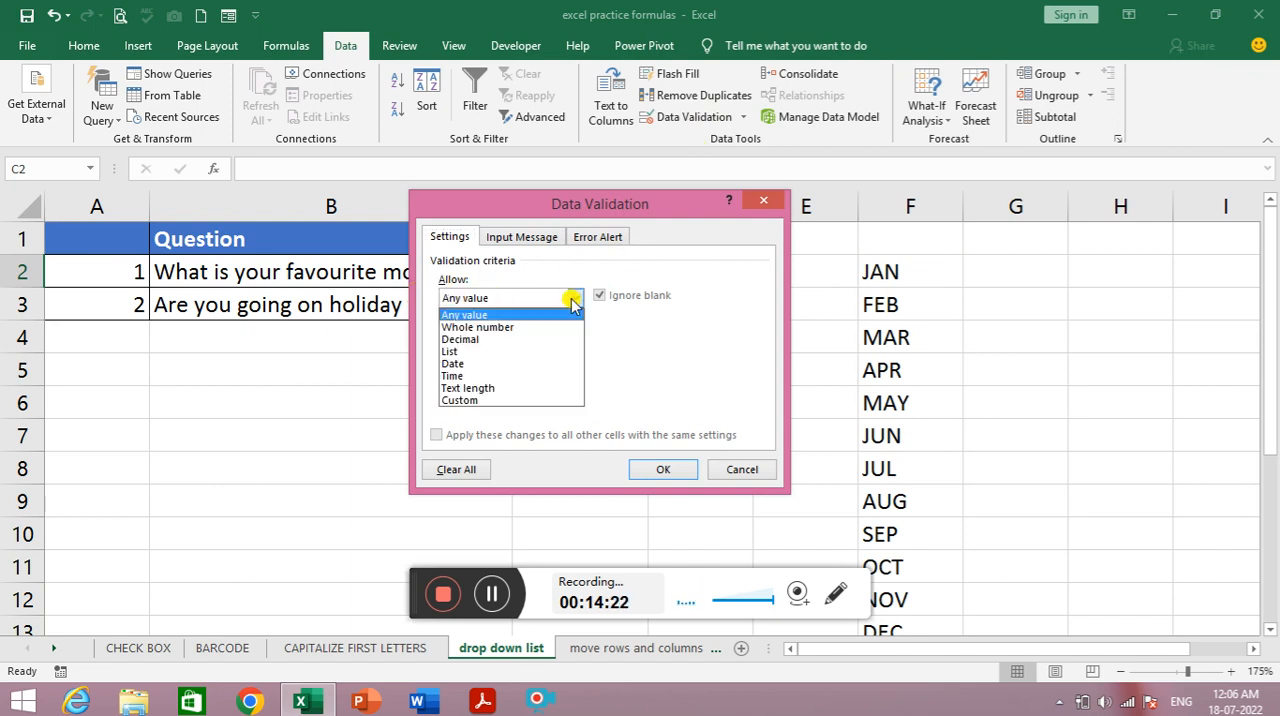
pyautogui.click(492, 351)
pyautogui.click(480, 374)
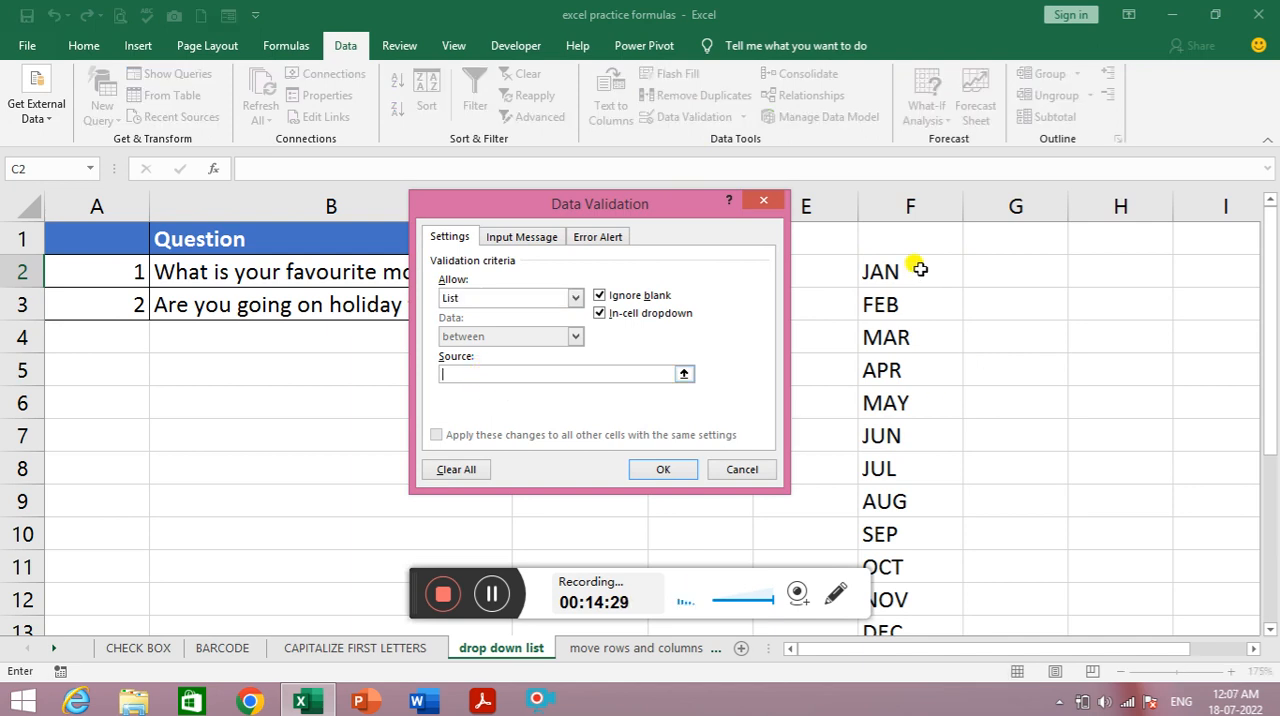
pyautogui.moveTo(918, 269); pyautogui.dragTo(914, 627)
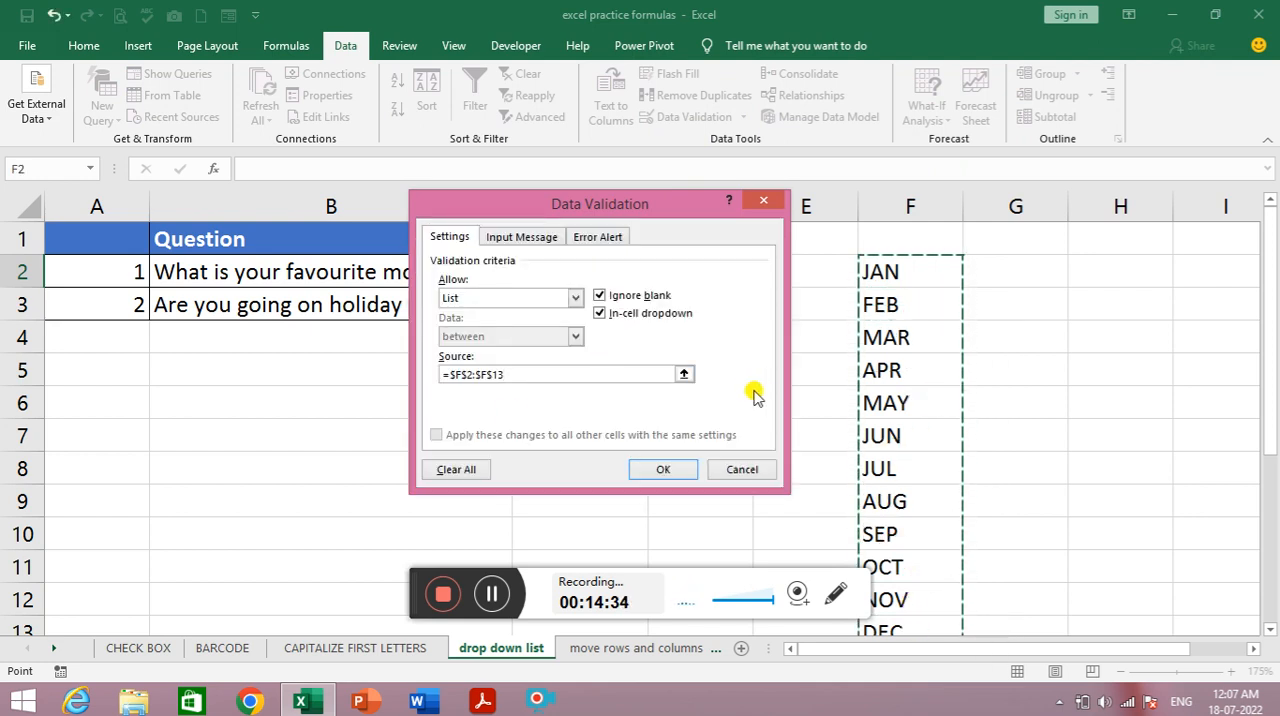
pyautogui.click(668, 470)
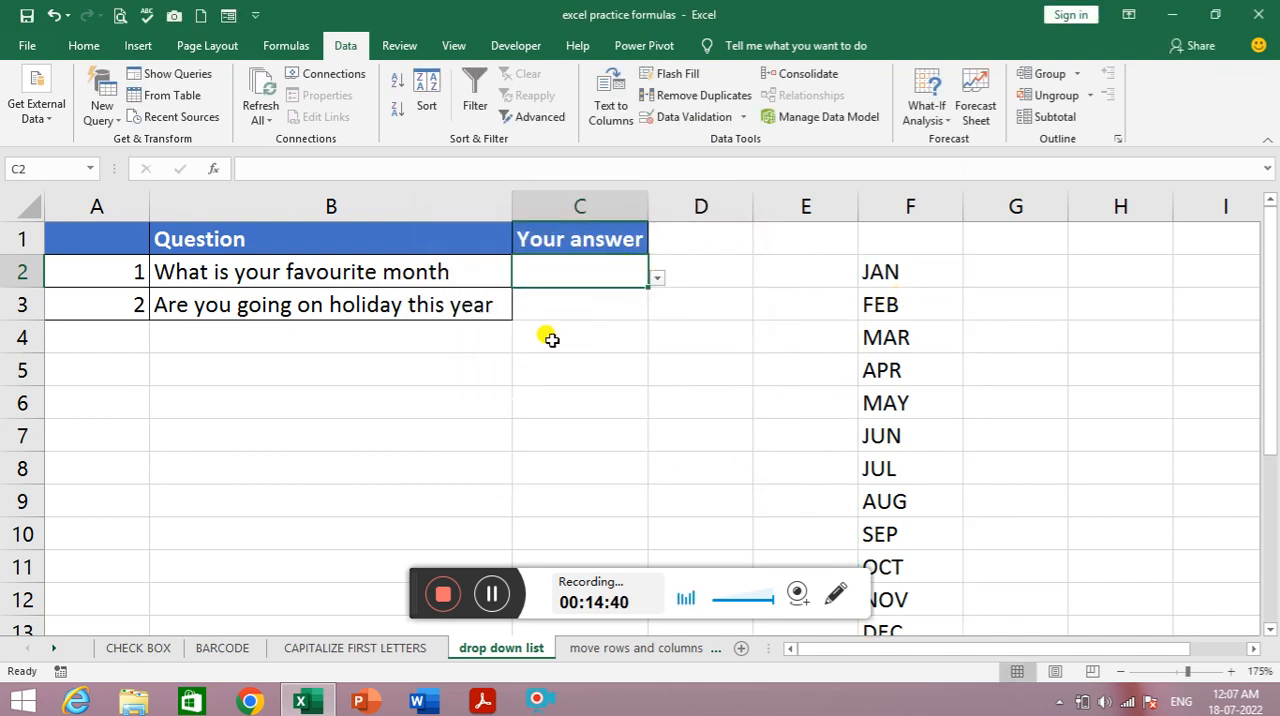
# - Try the month drop-down in C2 with MAY and JUL, and leave OCT as the chosen answer
pyautogui.click(657, 278)
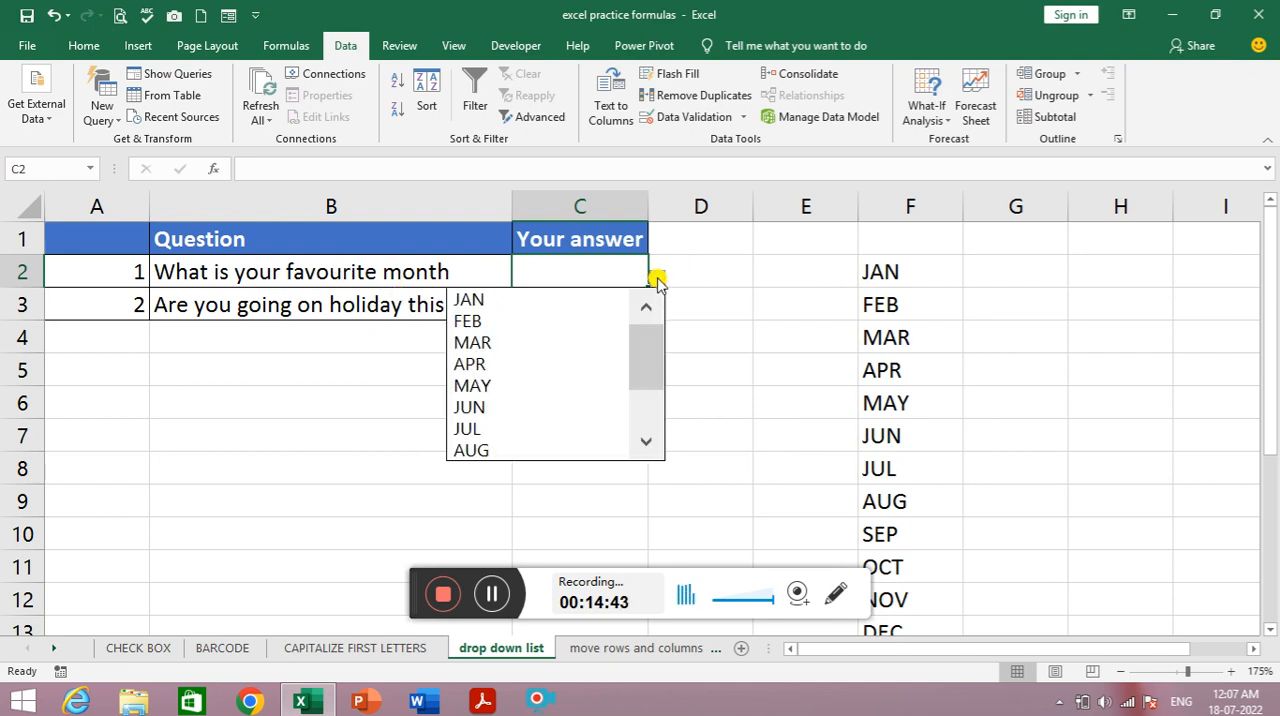
pyautogui.click(645, 441)
pyautogui.click(645, 441)
pyautogui.click(645, 441)
pyautogui.click(645, 441)
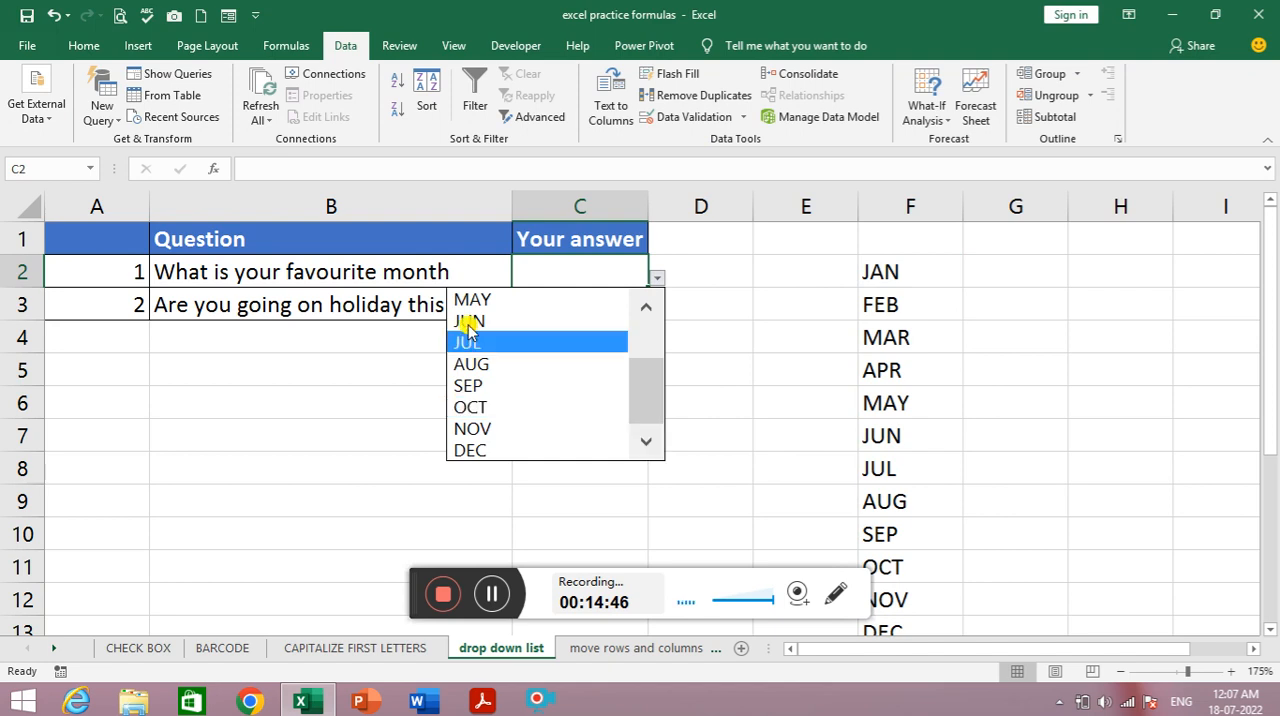
pyautogui.click(470, 298)
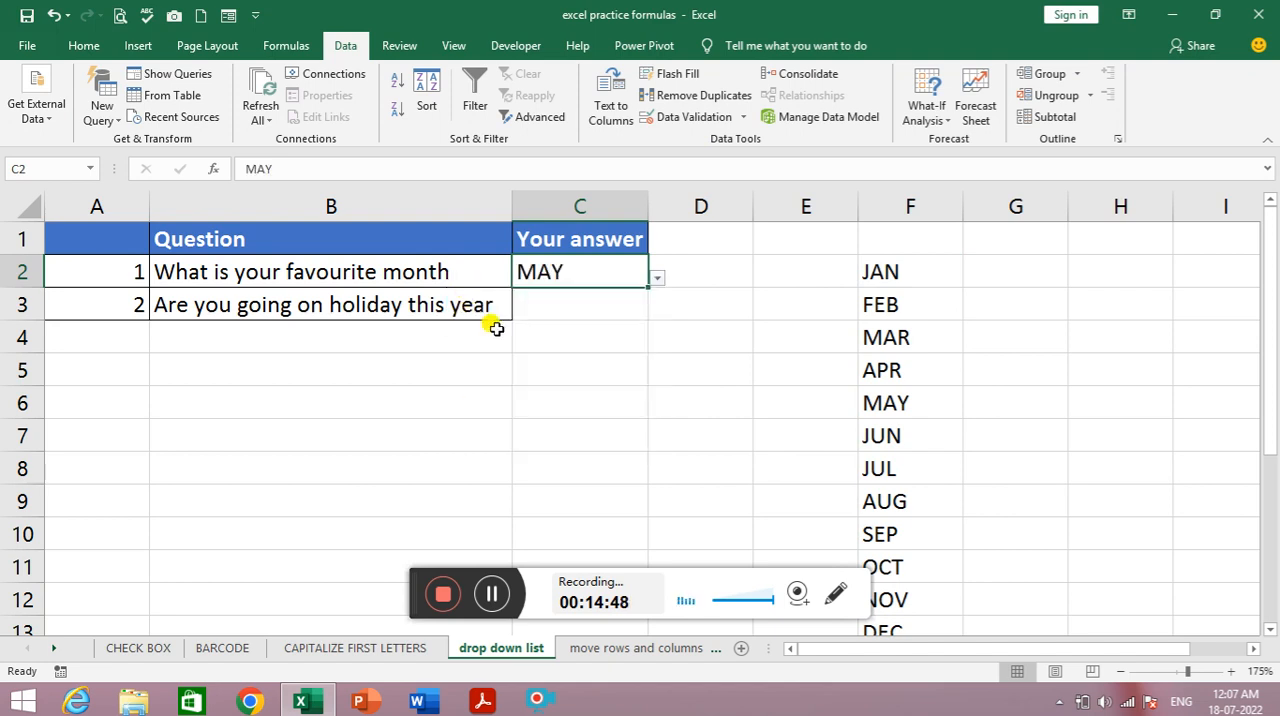
pyautogui.click(657, 282)
pyautogui.click(491, 343)
pyautogui.click(664, 281)
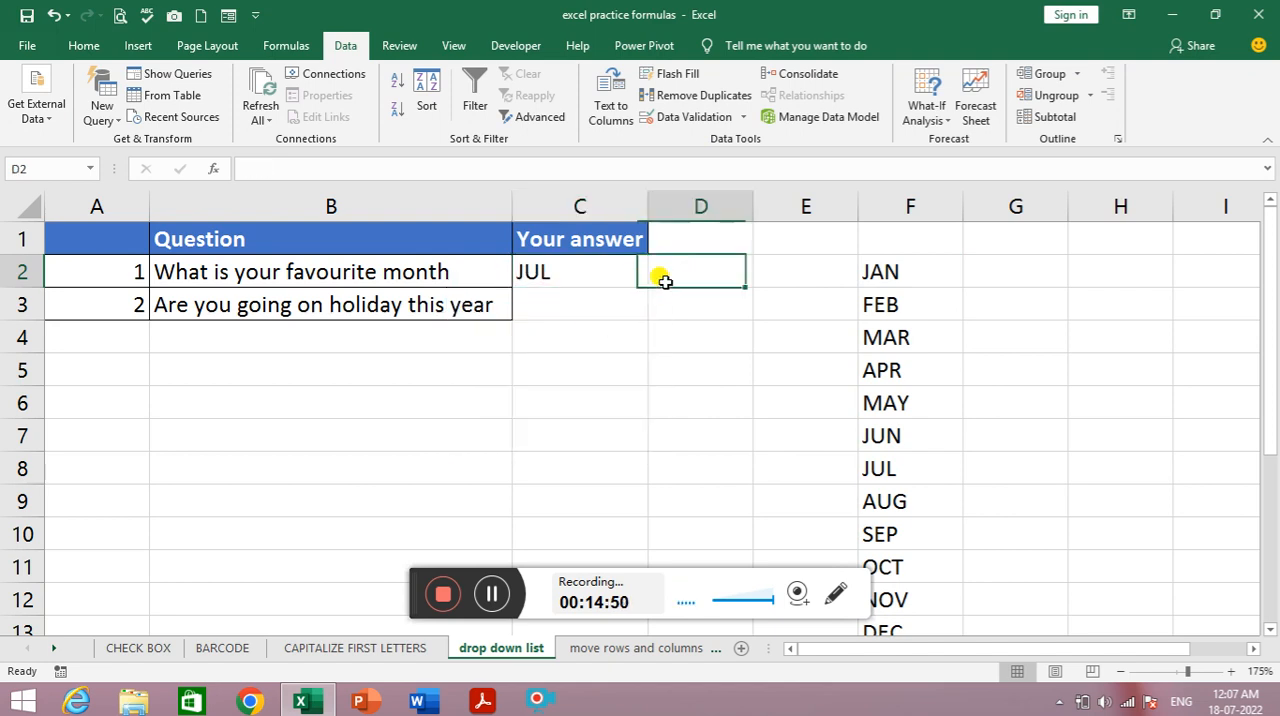
pyautogui.click(645, 278)
pyautogui.click(657, 280)
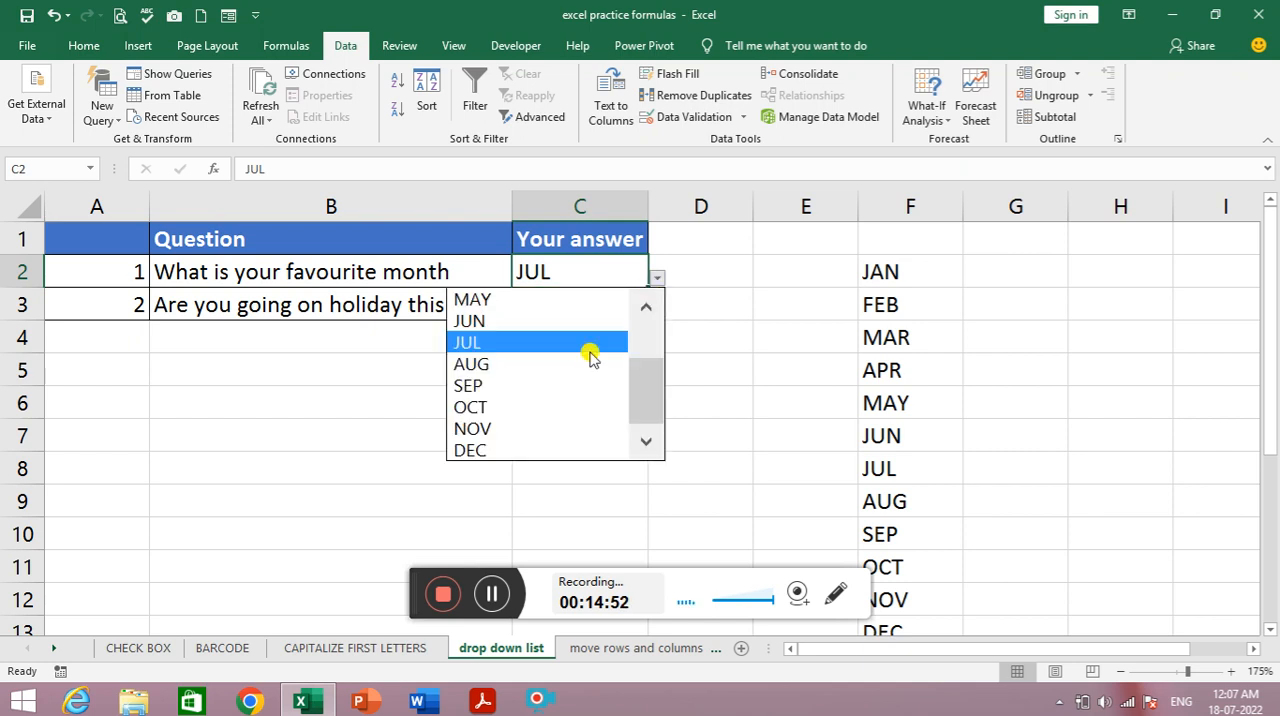
pyautogui.click(529, 408)
pyautogui.click(584, 305)
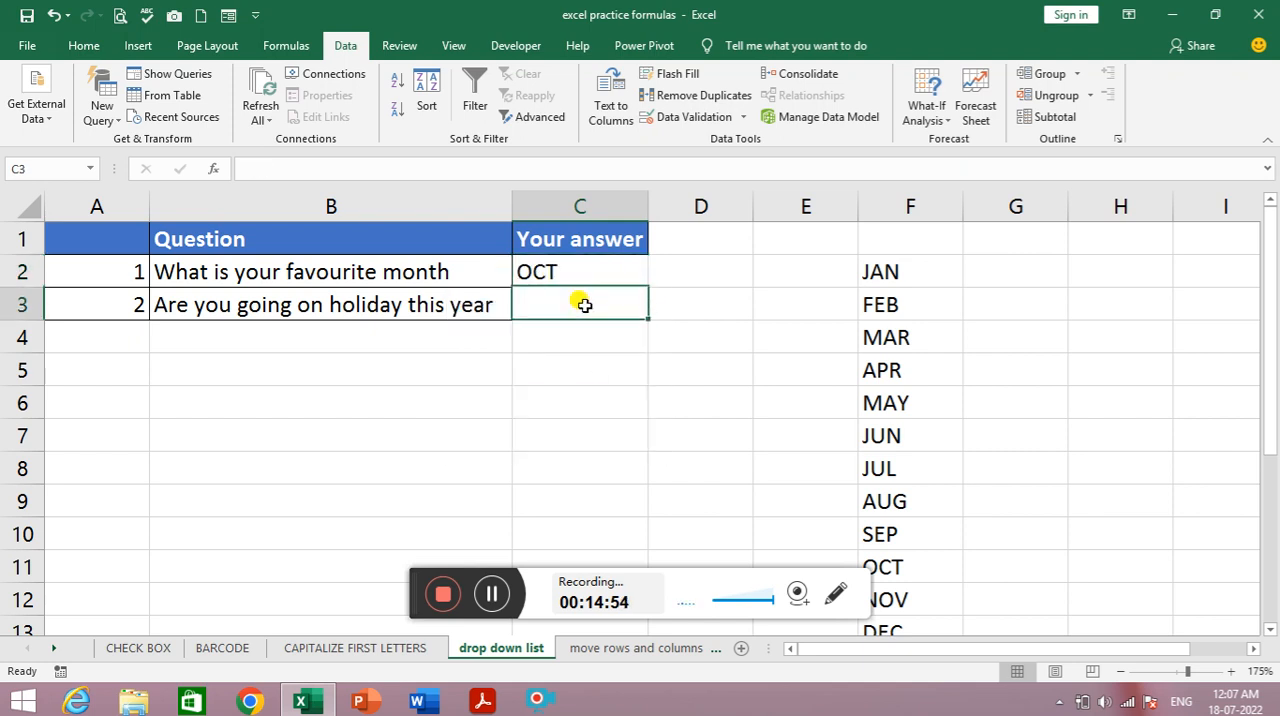
pyautogui.click(598, 266)
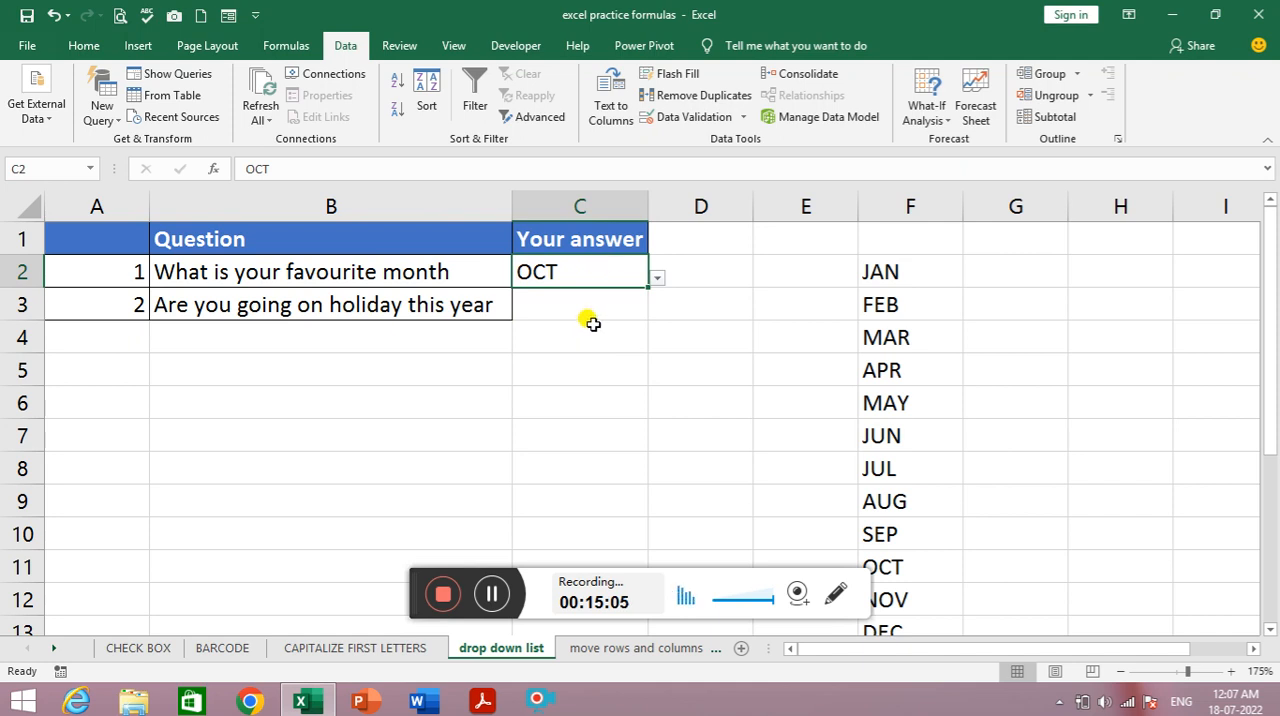
# - Add Data Validation to C3 that allows a List with the source YES,NO
pyautogui.click(593, 310)
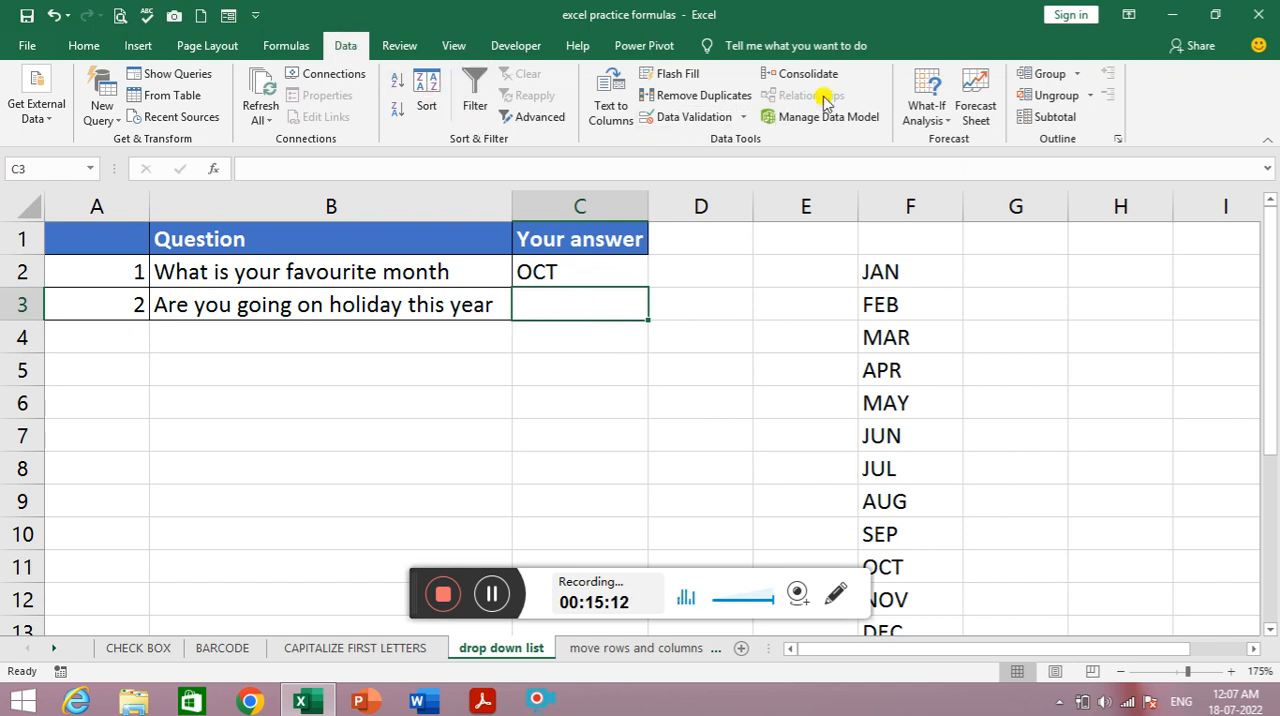
pyautogui.click(688, 117)
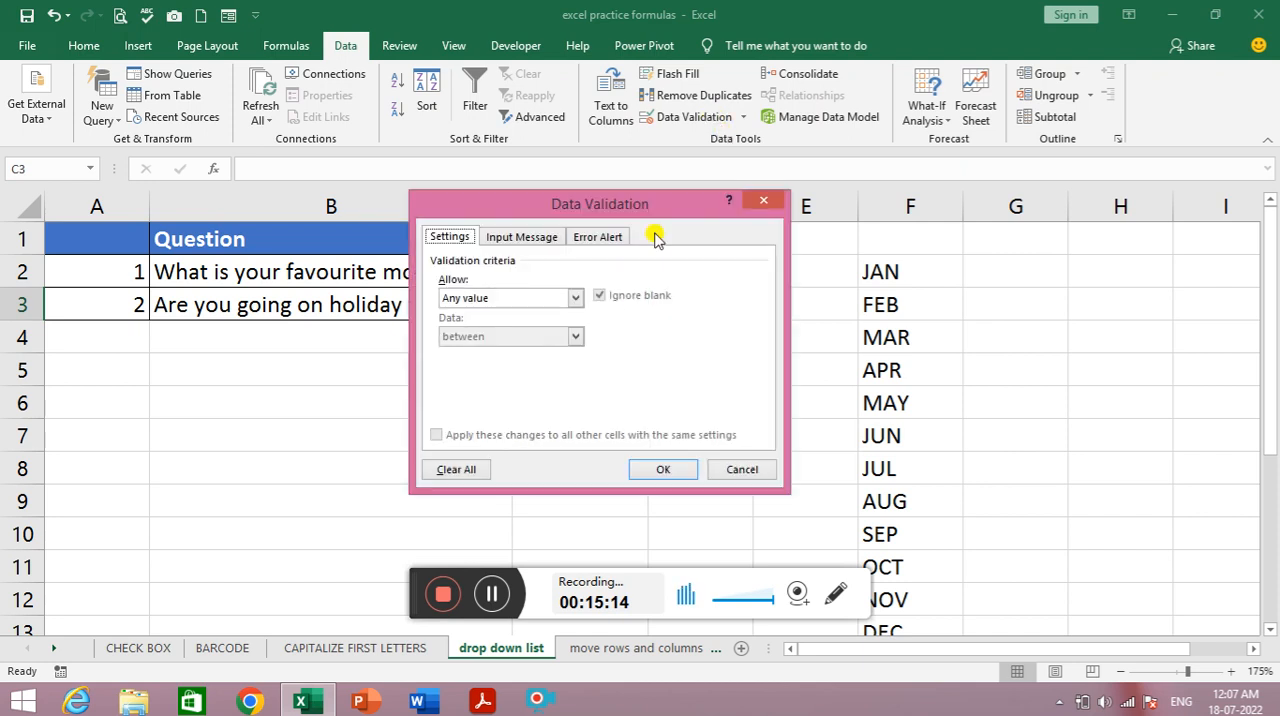
pyautogui.click(574, 298)
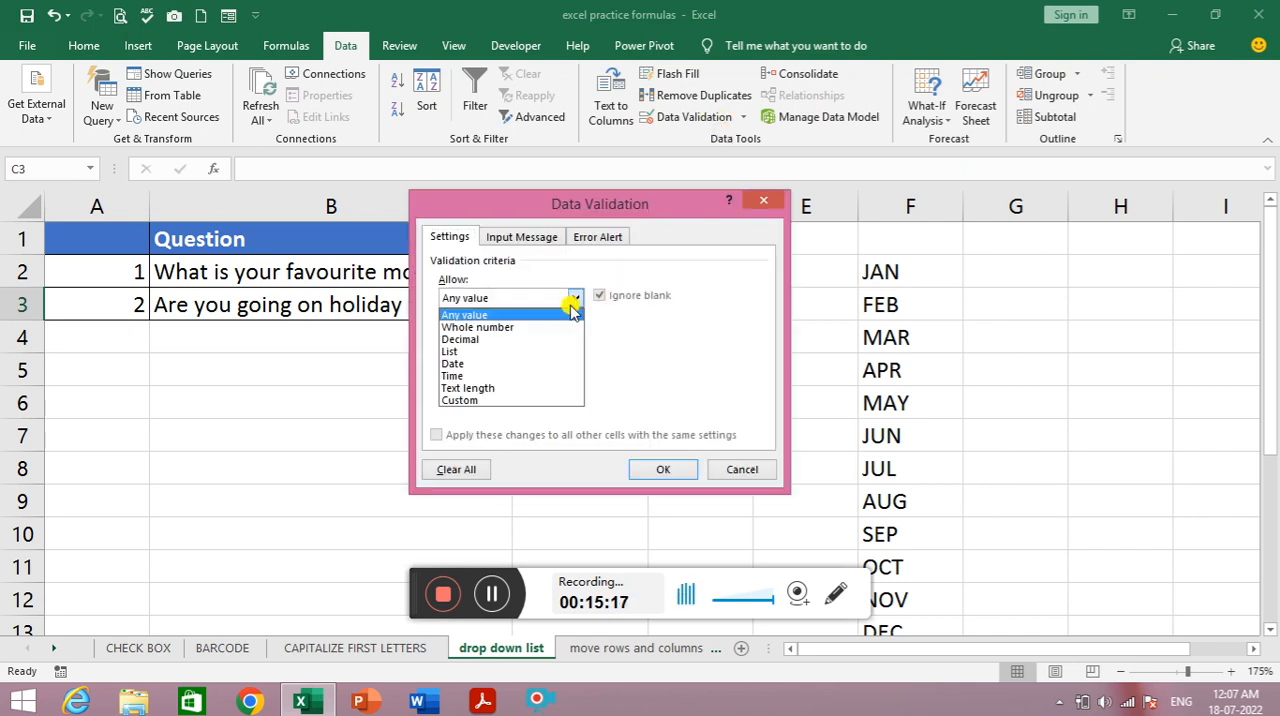
pyautogui.click(515, 353)
pyautogui.click(491, 374)
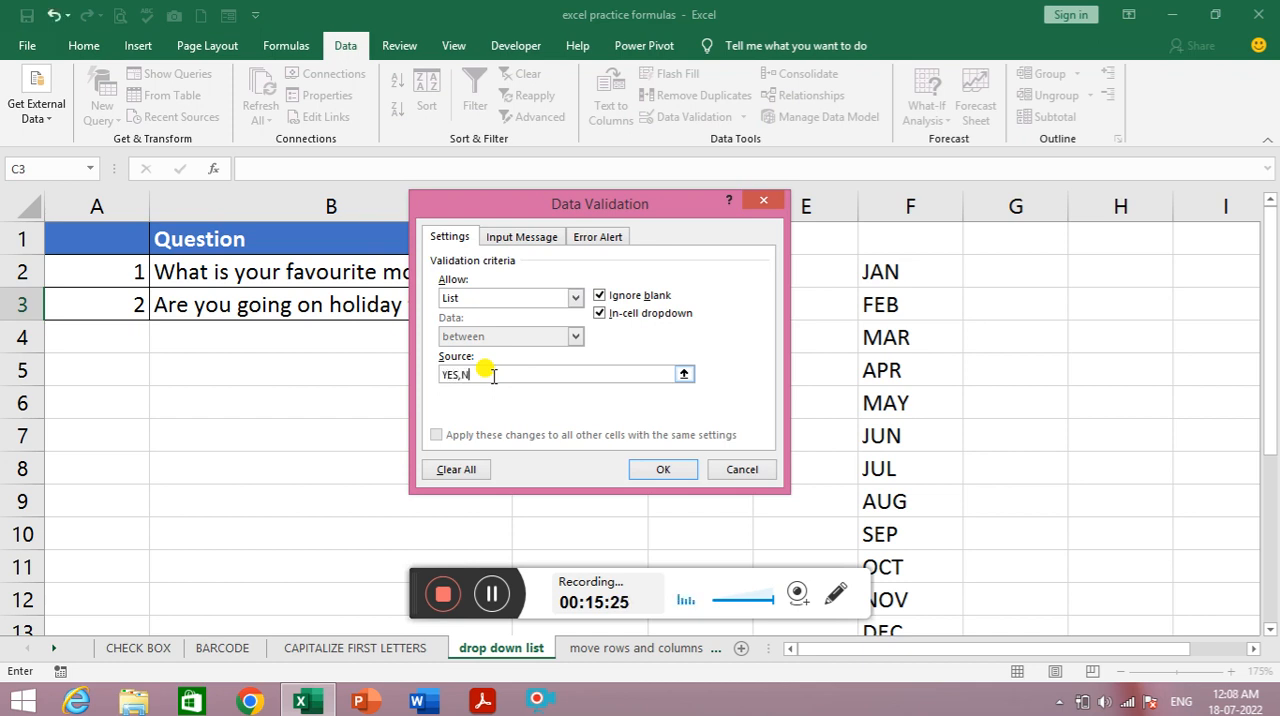
pyautogui.click(663, 470)
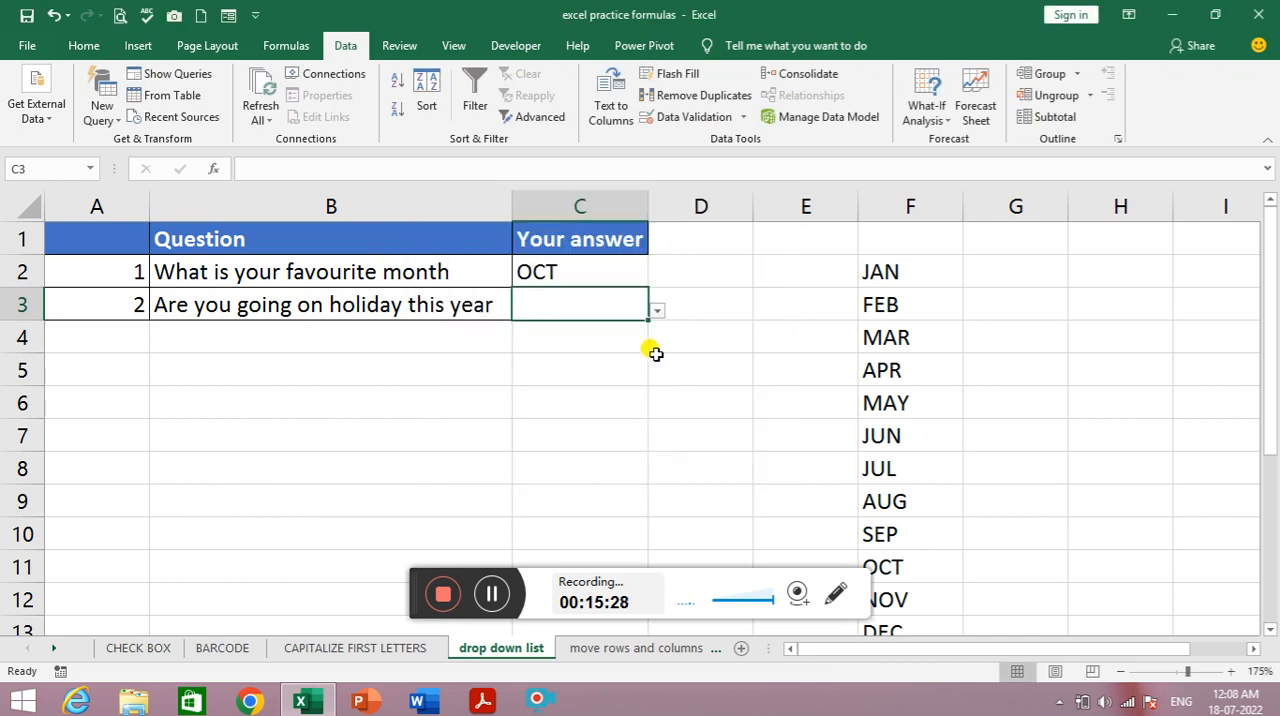
# - Try the drop-down in C3 with YES, and leave NO as the chosen answer
pyautogui.click(659, 312)
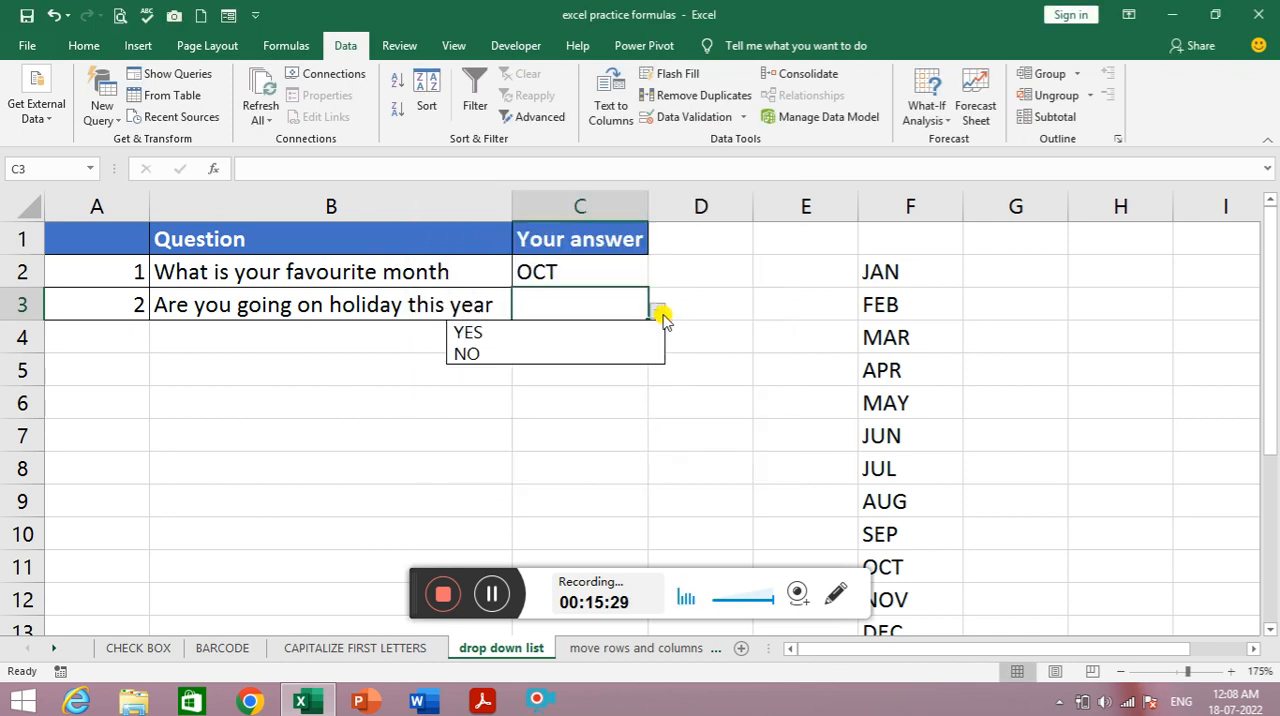
pyautogui.click(546, 334)
pyautogui.click(659, 312)
pyautogui.click(564, 350)
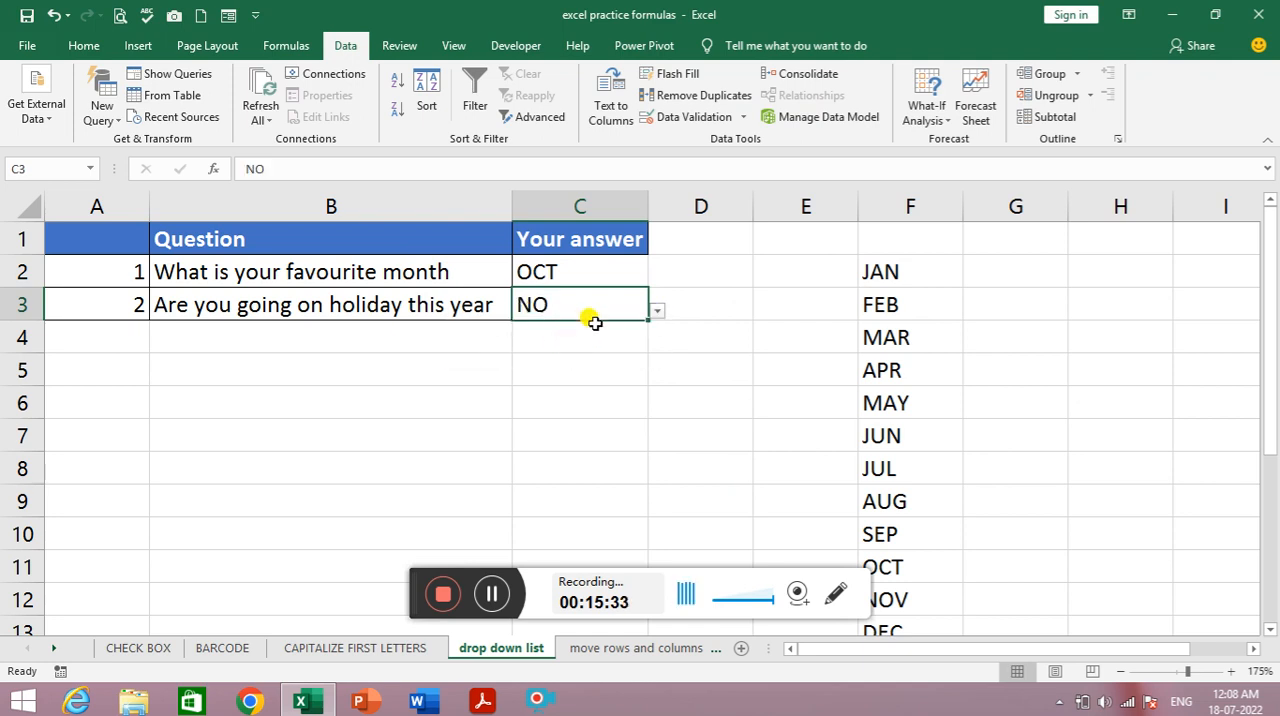
pyautogui.click(550, 374)
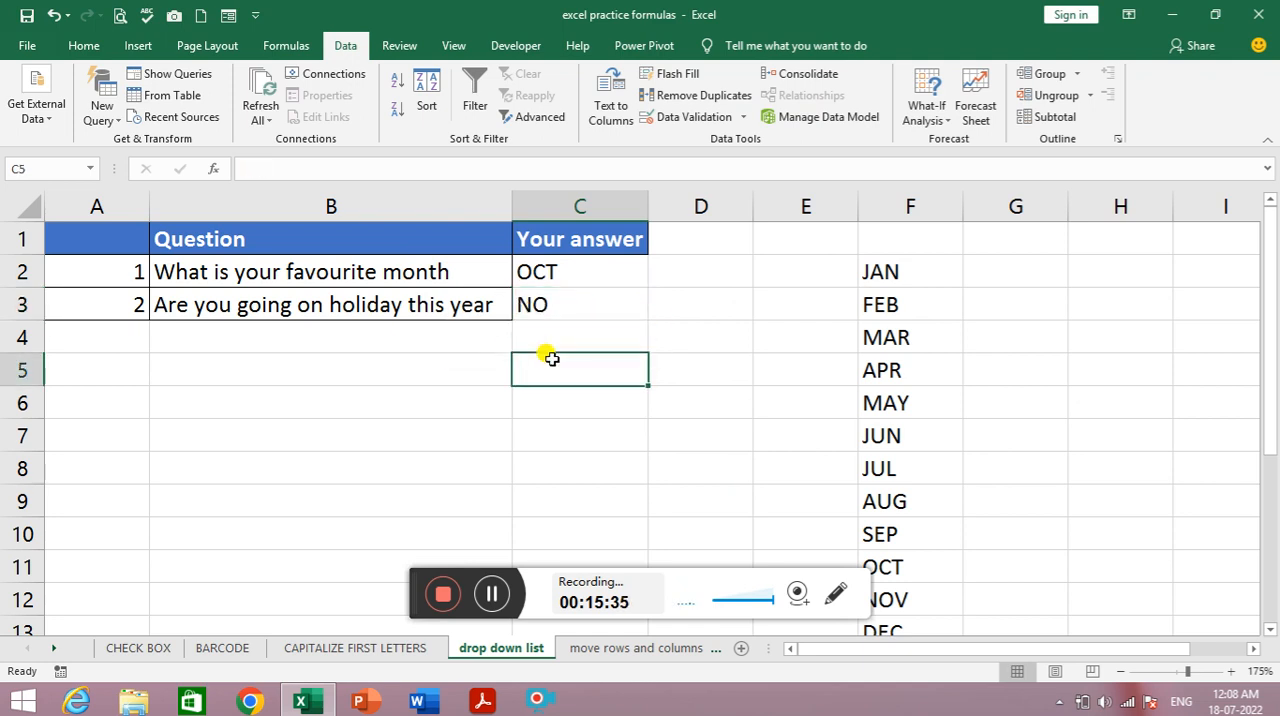
pyautogui.click(570, 283)
pyautogui.click(576, 304)
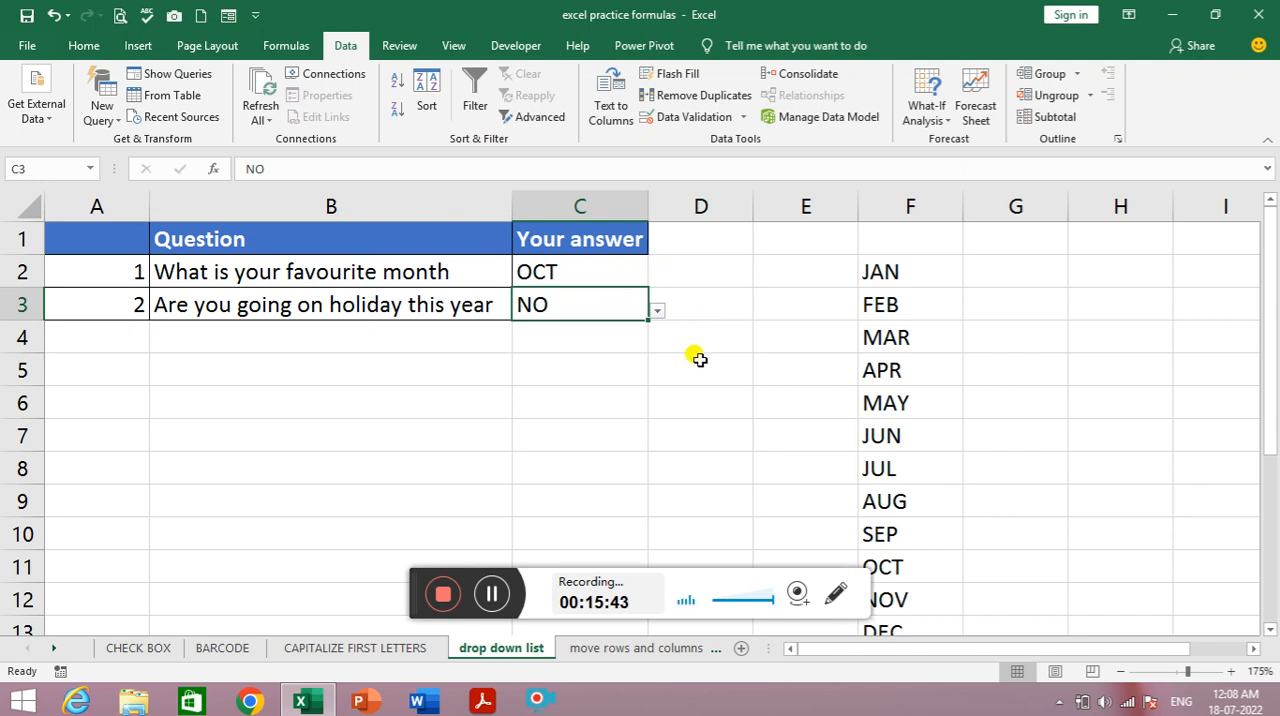
pyautogui.click(492, 594)
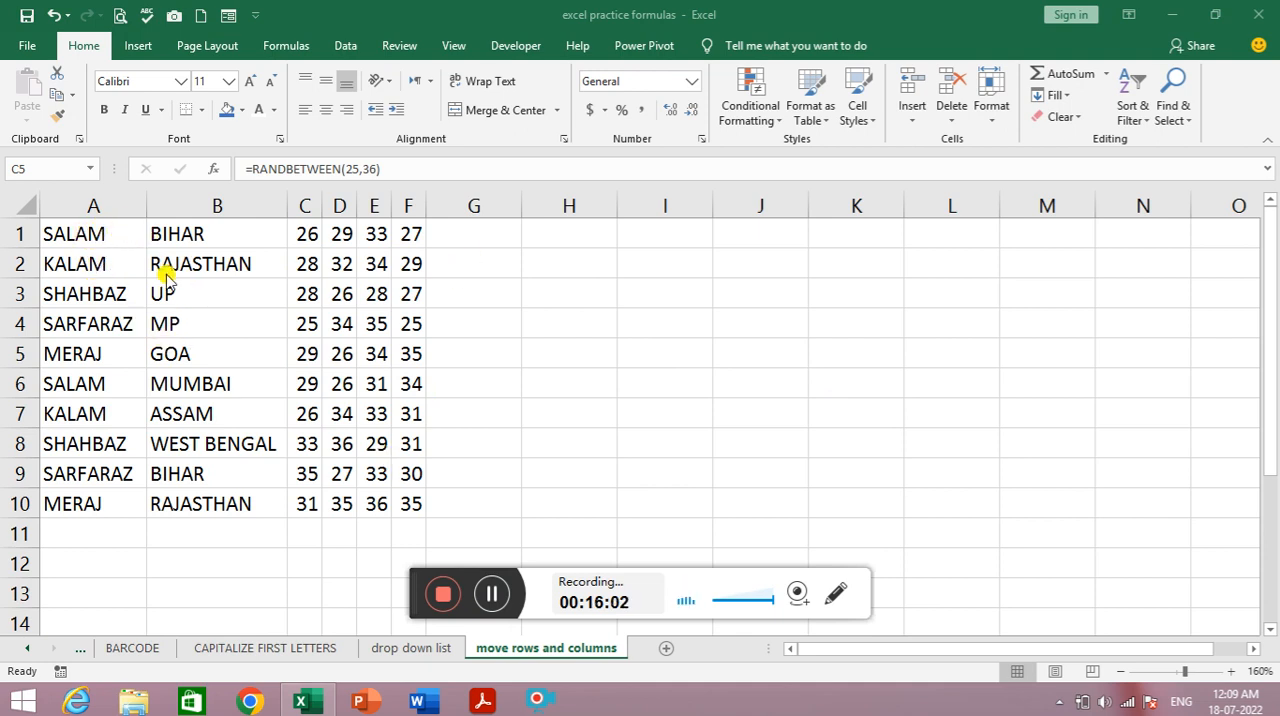
# - Try moving the whole column A to column H and on to column I, and bring it back to column A
pyautogui.click(98, 199)
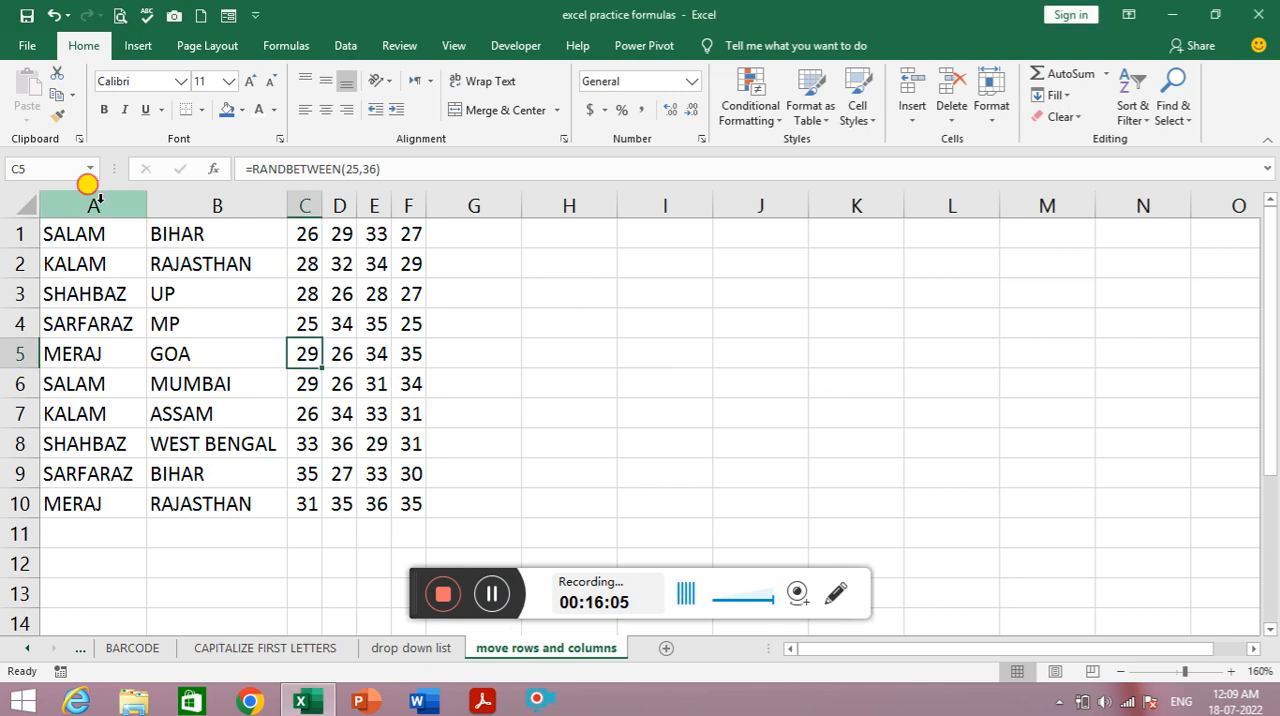
pyautogui.click(98, 199)
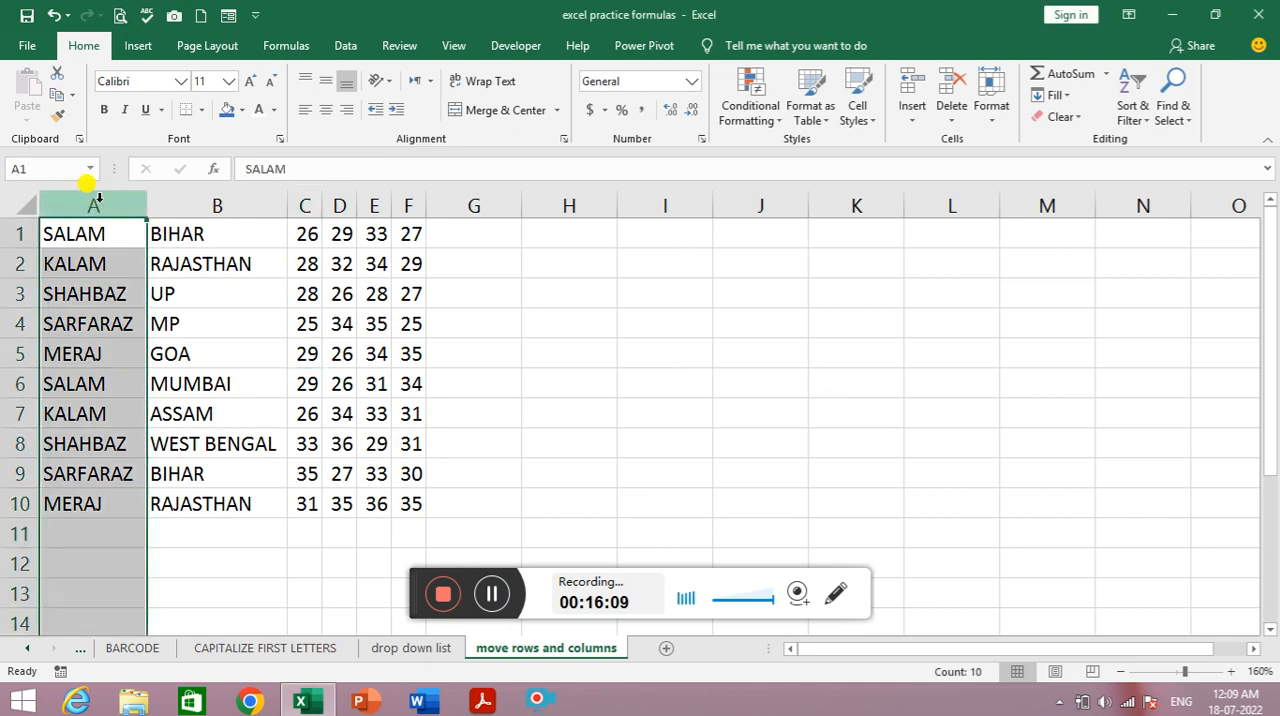
pyautogui.moveTo(95, 204)
pyautogui.mouseDown()
pyautogui.moveTo(366, 208)
pyautogui.moveTo(104, 201)
pyautogui.mouseUp()
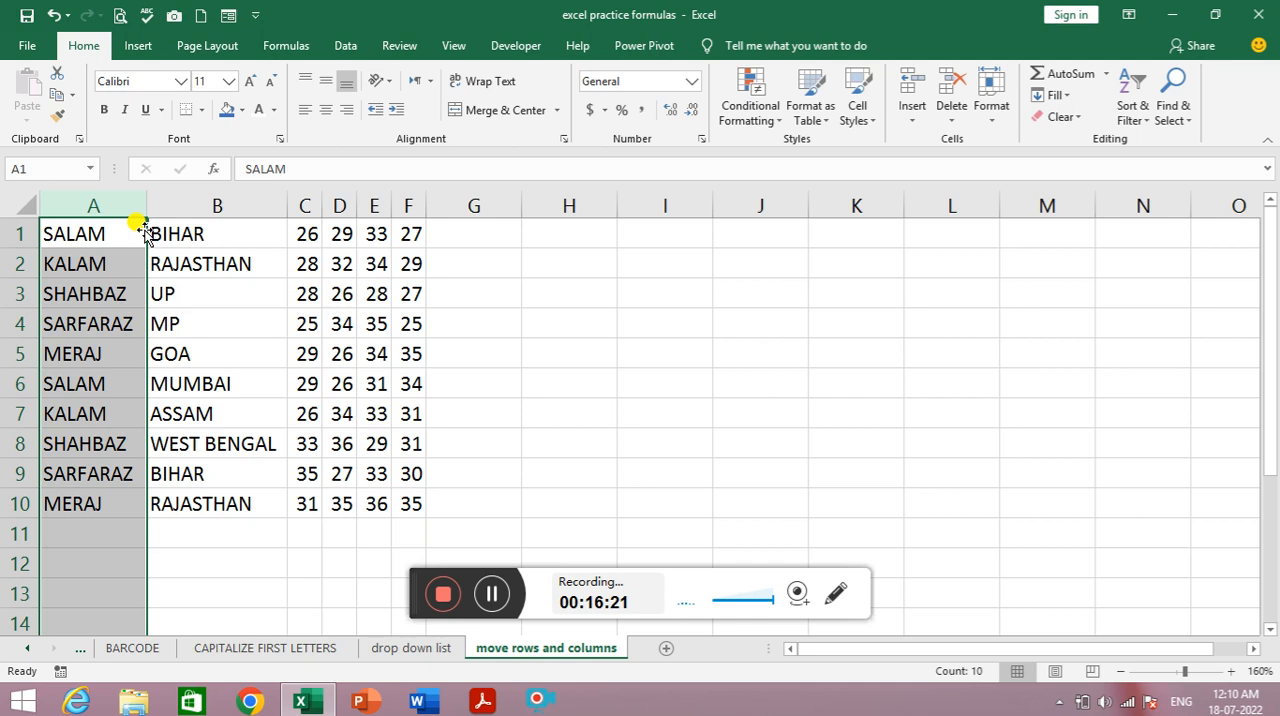
pyautogui.moveTo(143, 230); pyautogui.dragTo(548, 250)
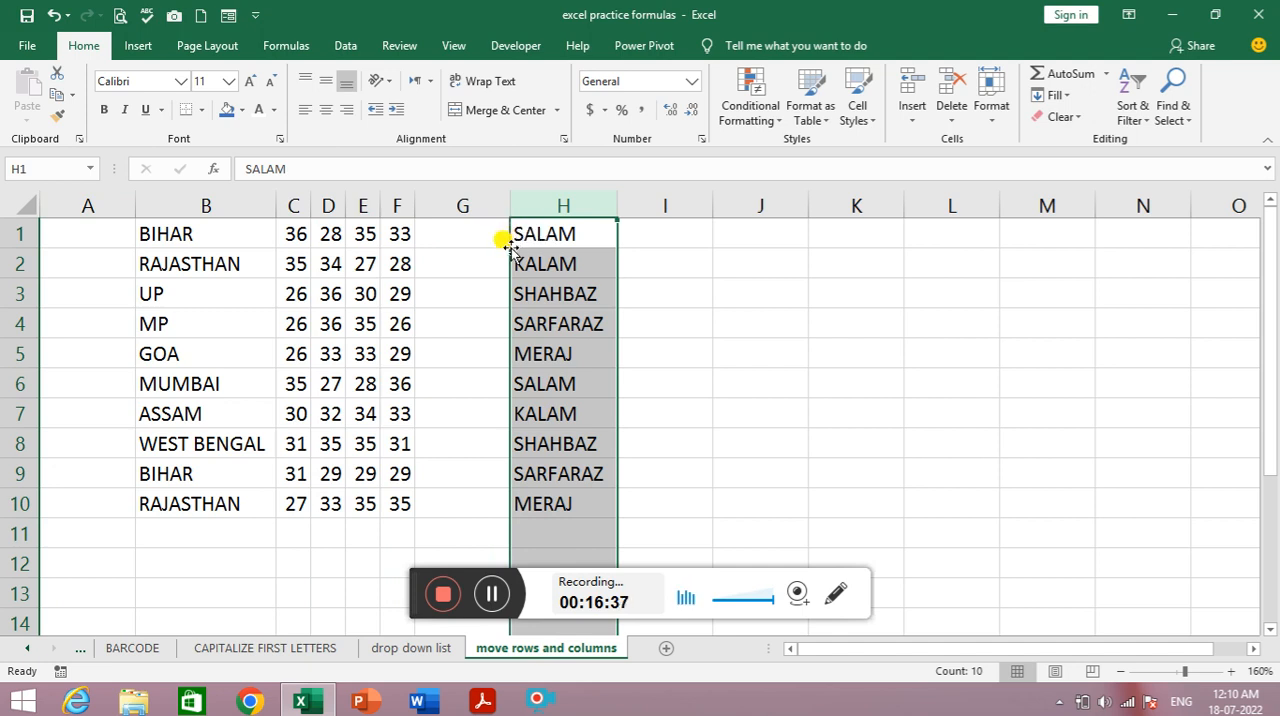
pyautogui.moveTo(510, 249); pyautogui.dragTo(665, 258)
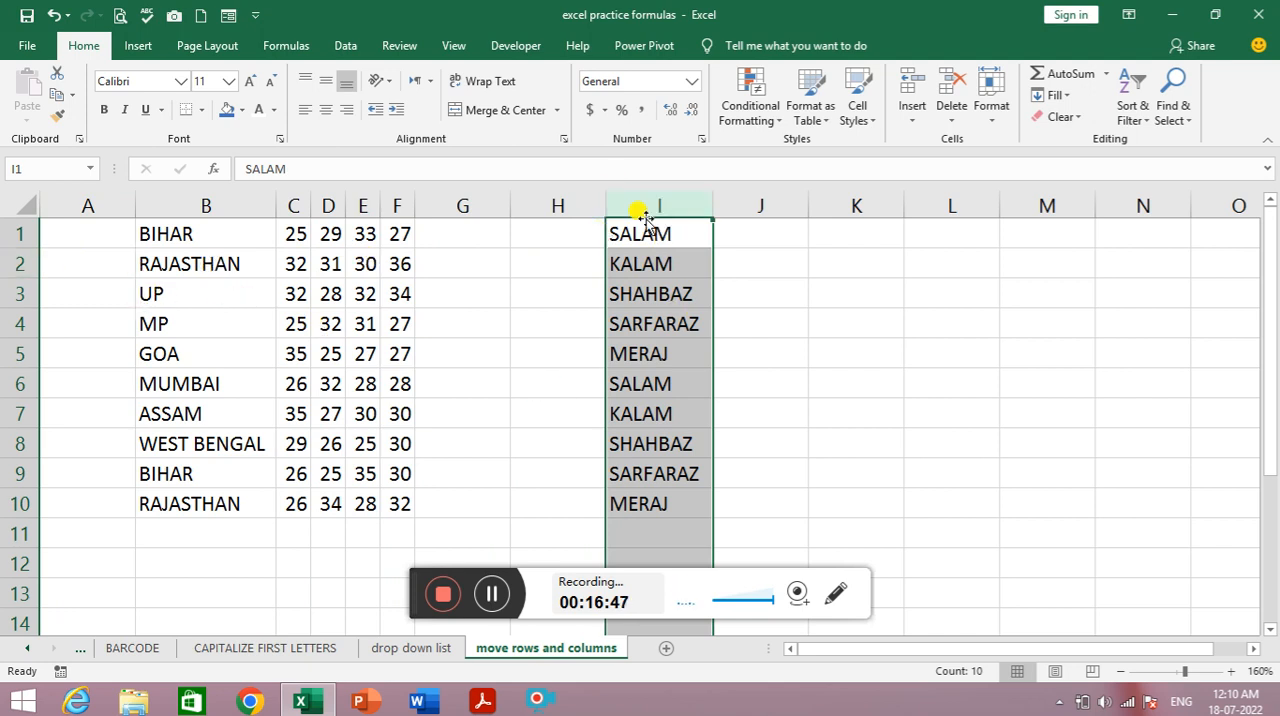
pyautogui.moveTo(643, 218); pyautogui.dragTo(94, 216)
pyautogui.click(175, 265)
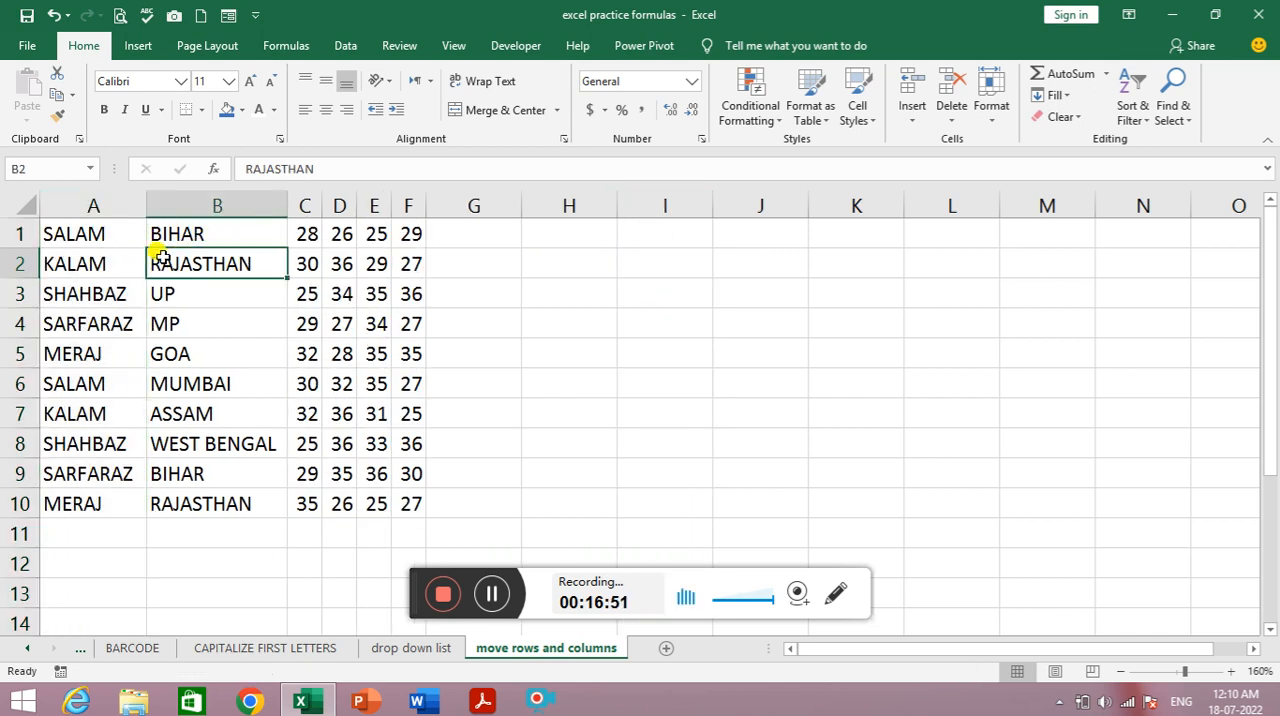
# - Move the whole of row 2 to row 13, and move the range A3:D6 to H3:K6
pyautogui.click(14, 263)
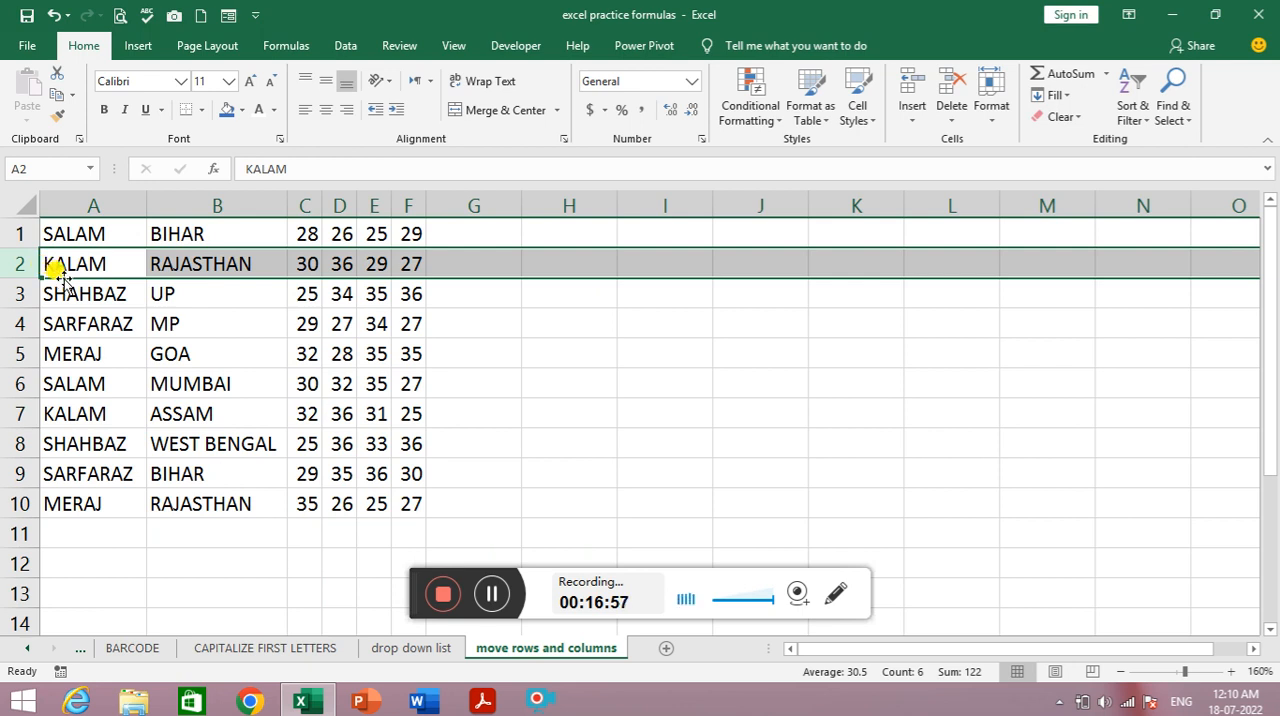
pyautogui.moveTo(57, 272); pyautogui.dragTo(61, 578)
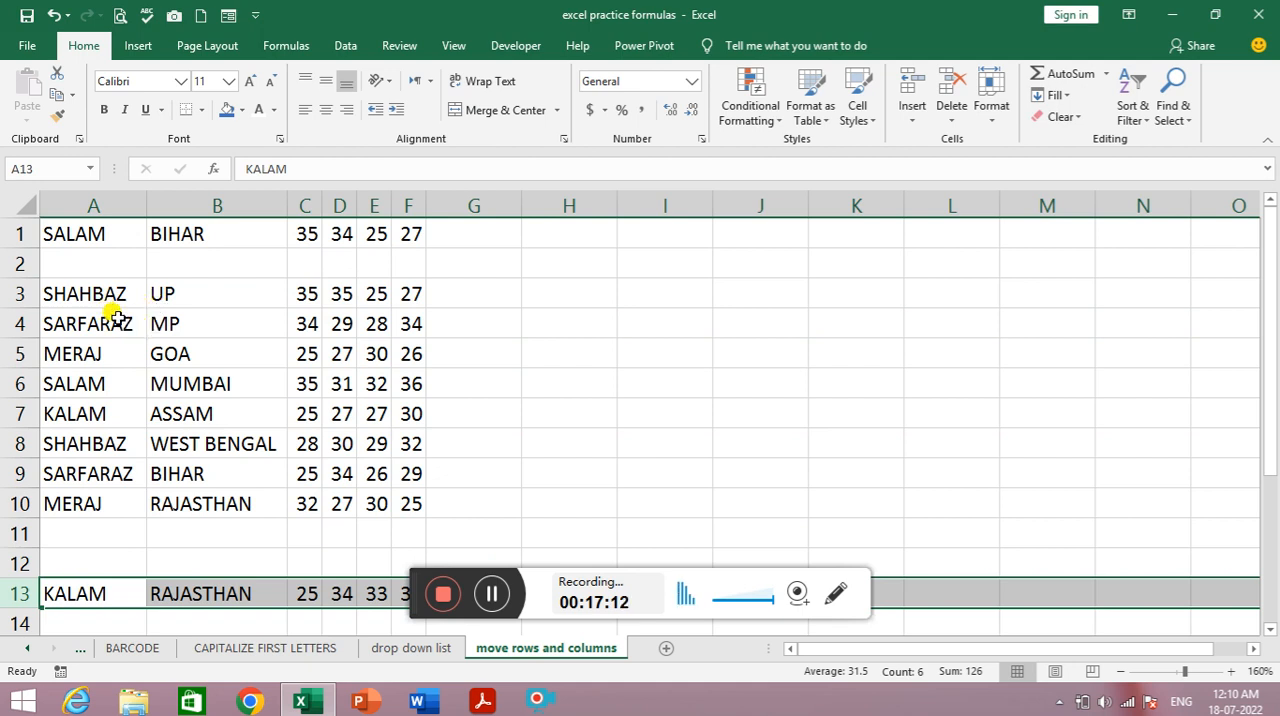
pyautogui.moveTo(125, 296); pyautogui.dragTo(340, 392)
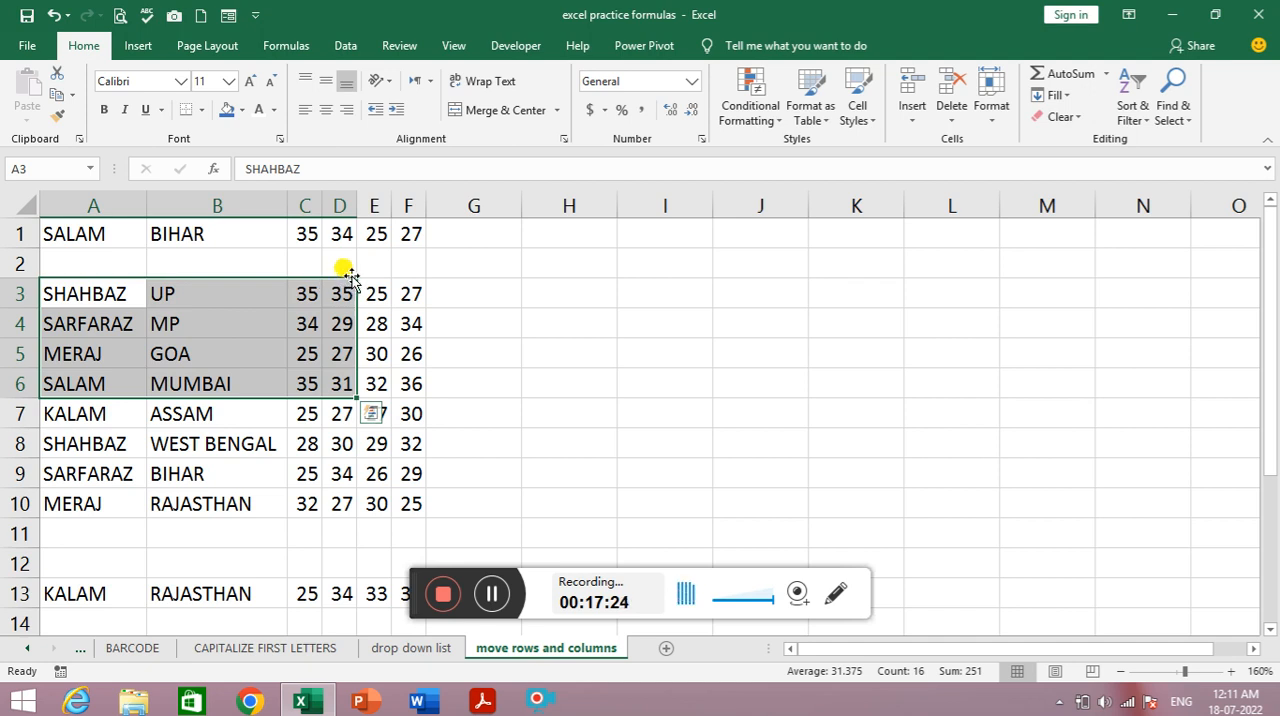
pyautogui.moveTo(350, 277); pyautogui.dragTo(820, 277)
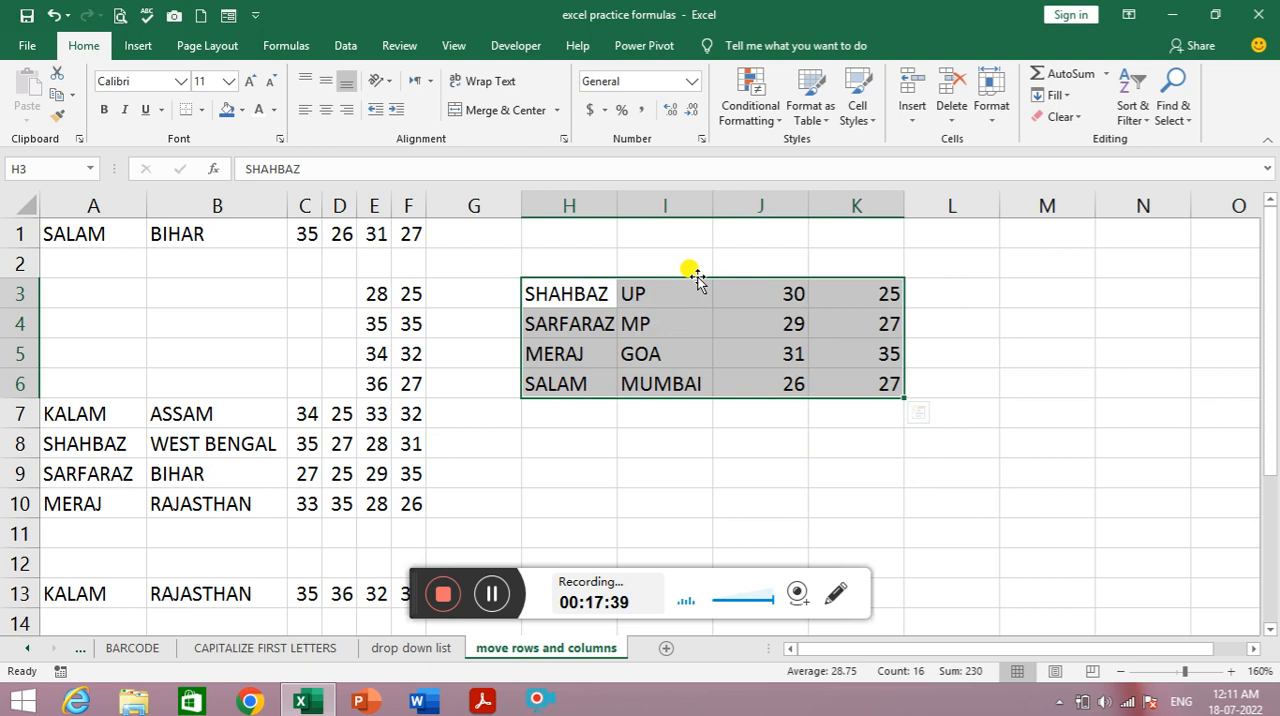
# - Copy the range H3:K6 to K8:N11, keeping the original block in place
pyautogui.moveTo(697, 278); pyautogui.dragTo(942, 460)
pyautogui.press('ctrl')
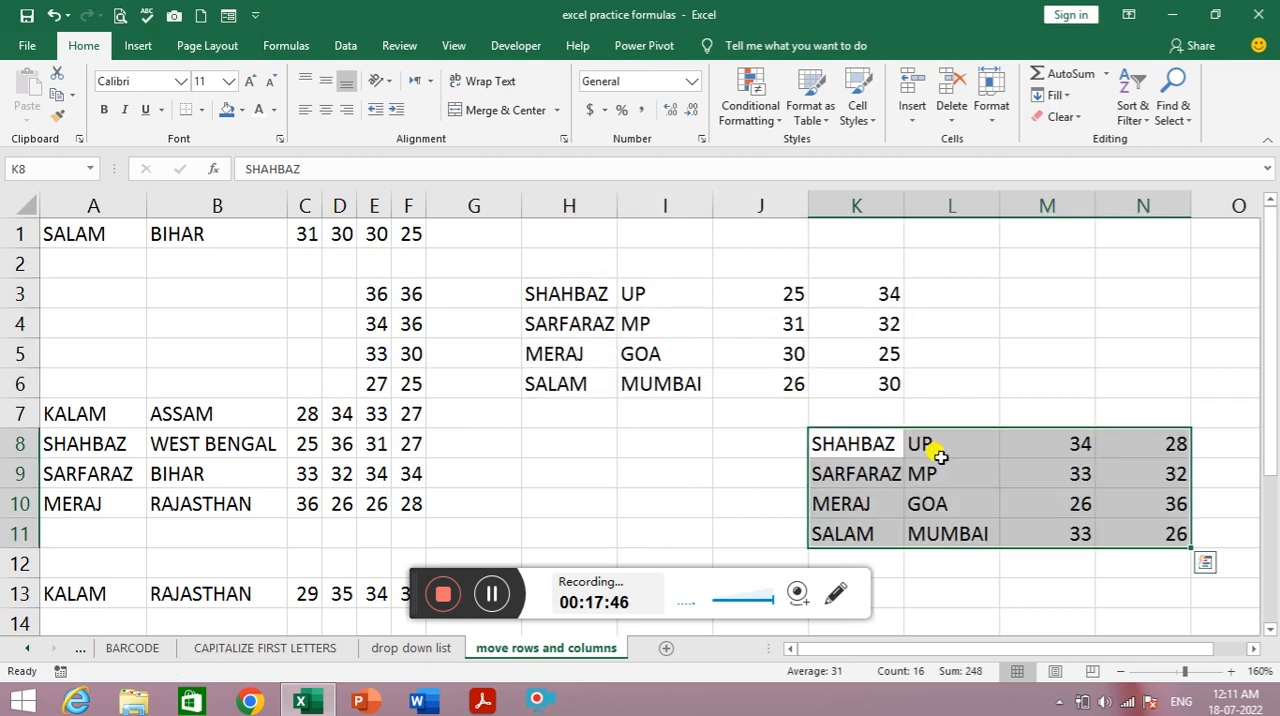
pyautogui.hotkey('ctrl', 'q')
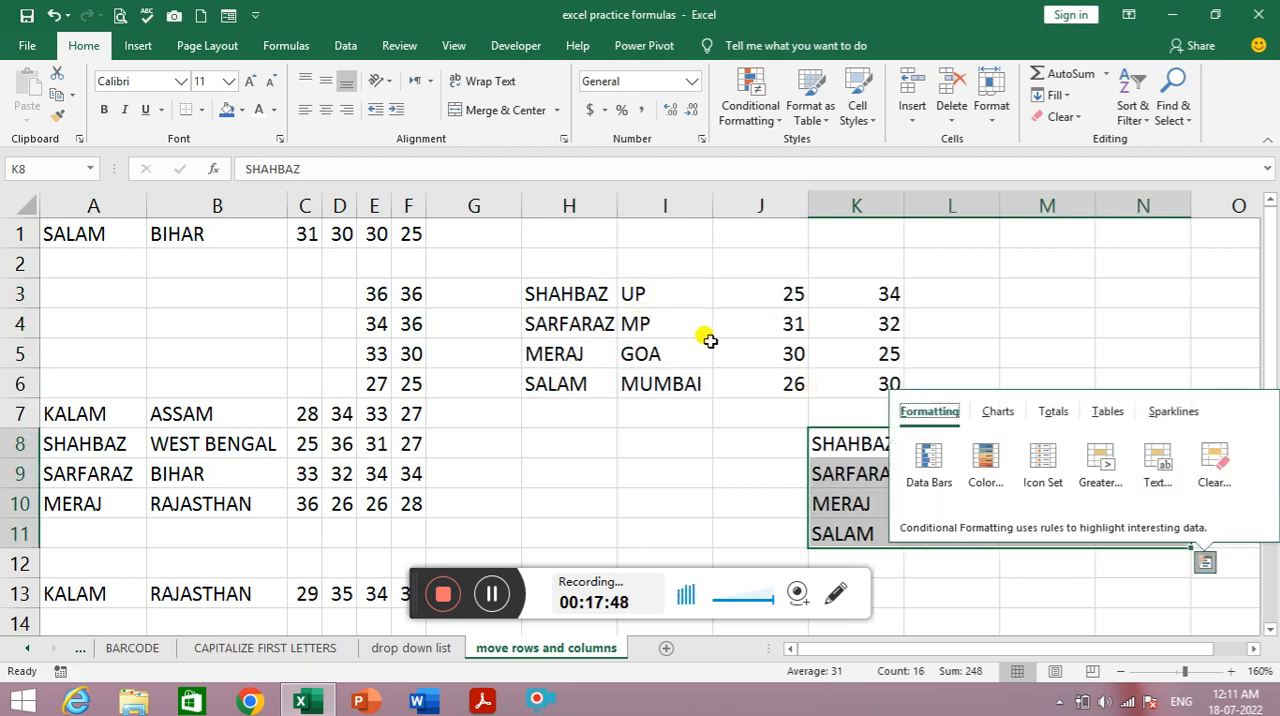
pyautogui.click(760, 472)
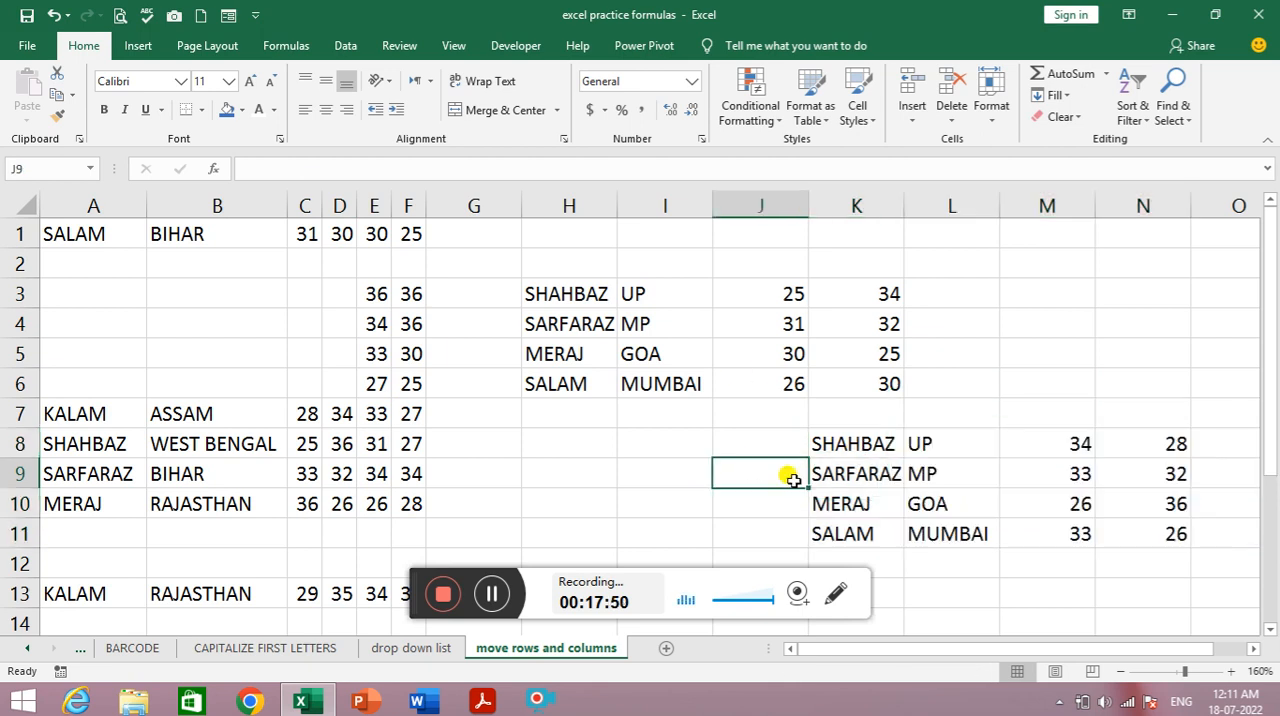
pyautogui.click(906, 479)
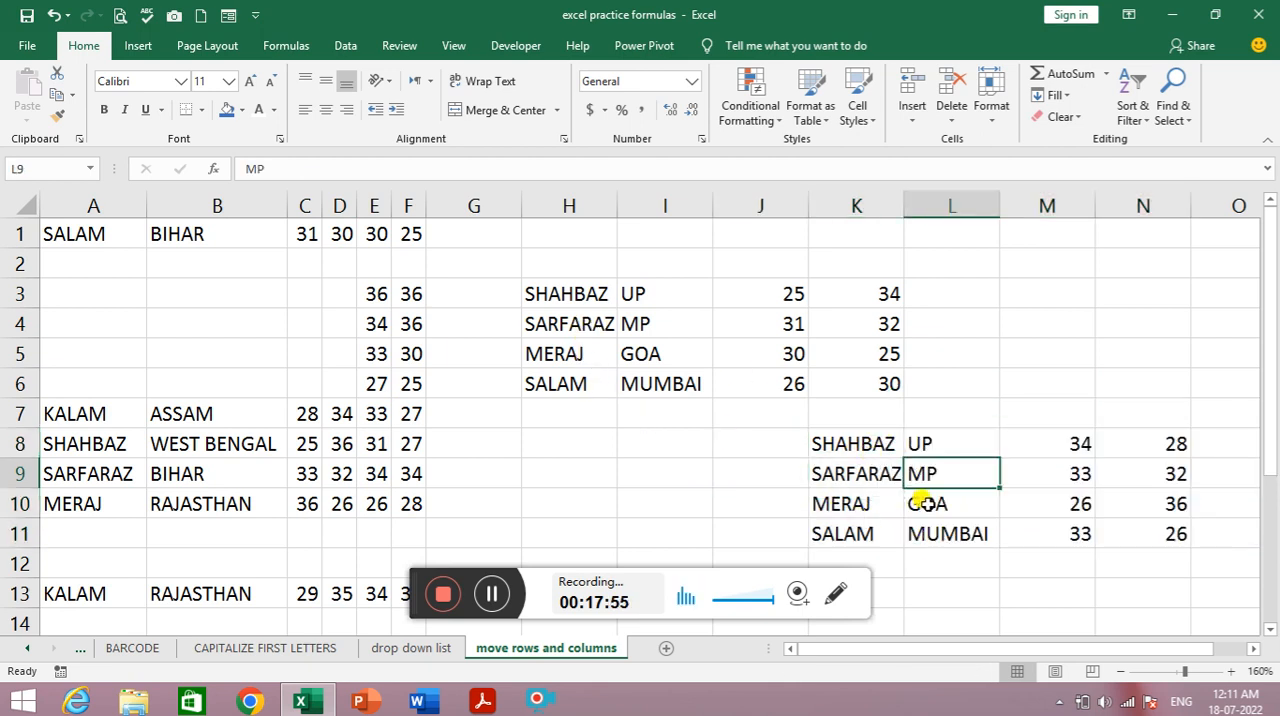
pyautogui.click(762, 318)
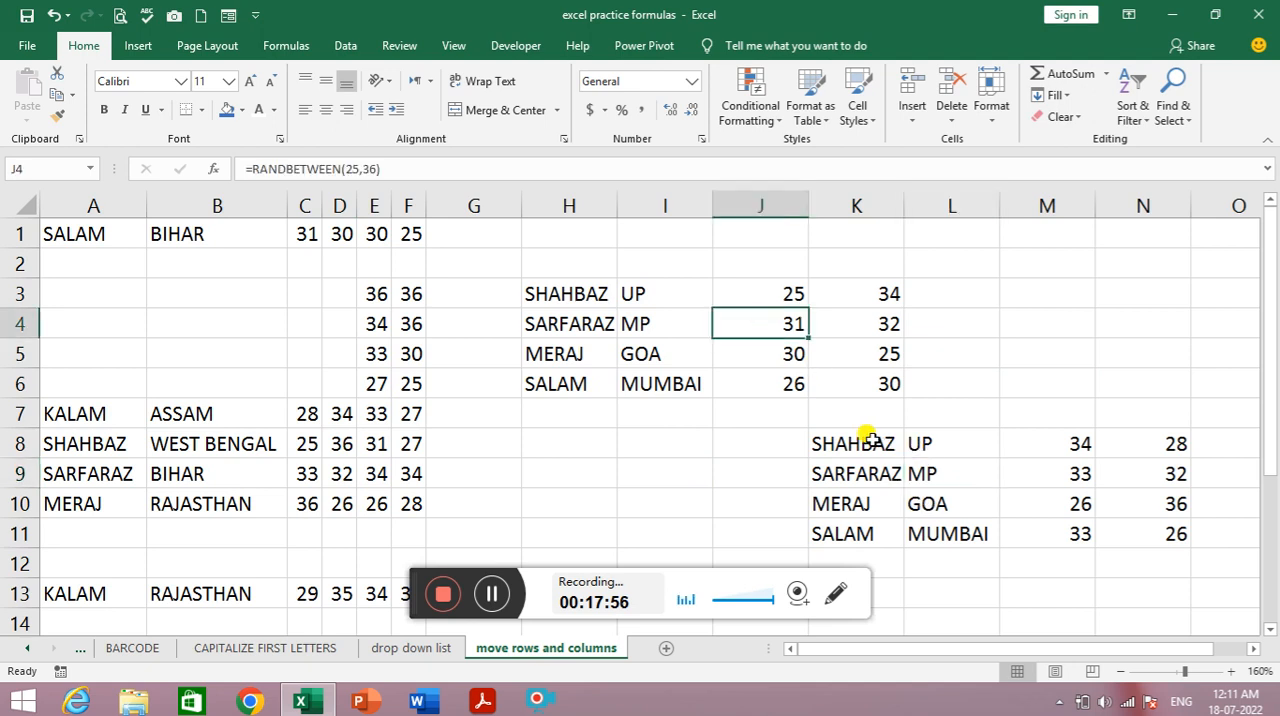
# - Copy the range H3:K6 into the empty cells A3:D6 of the original table
pyautogui.moveTo(569, 291); pyautogui.dragTo(849, 374)
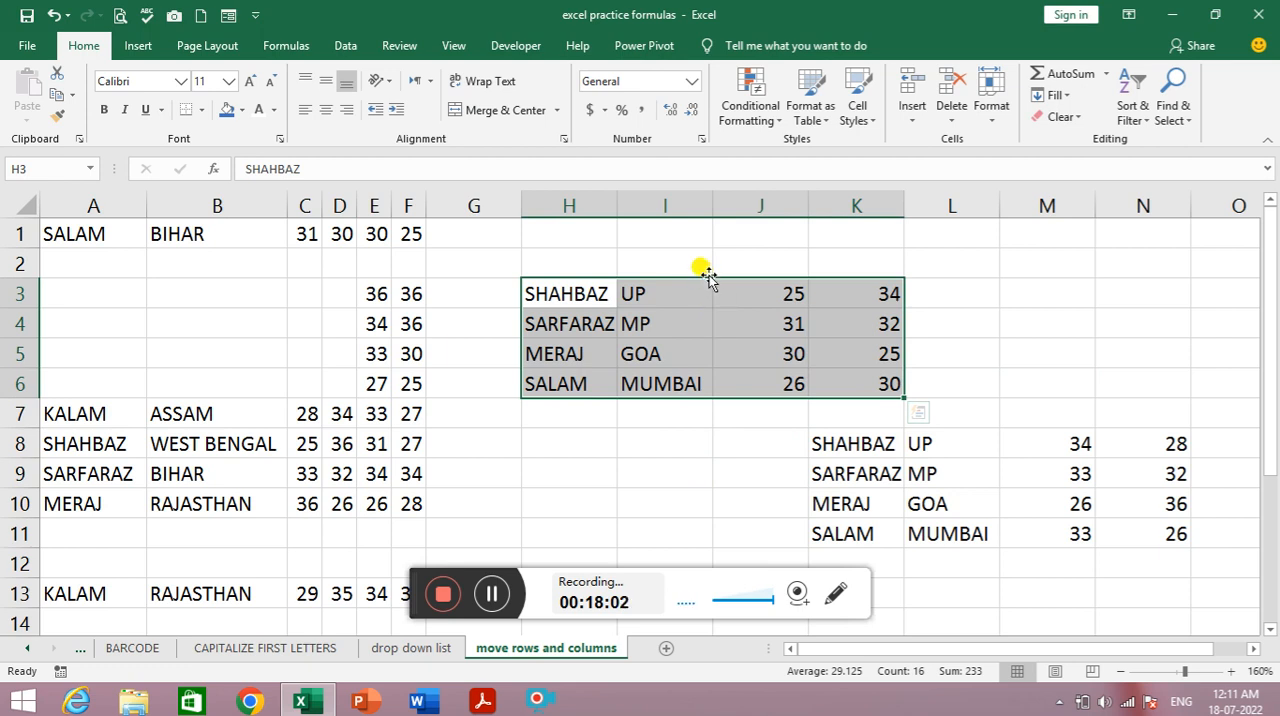
pyautogui.moveTo(708, 278); pyautogui.dragTo(253, 283)
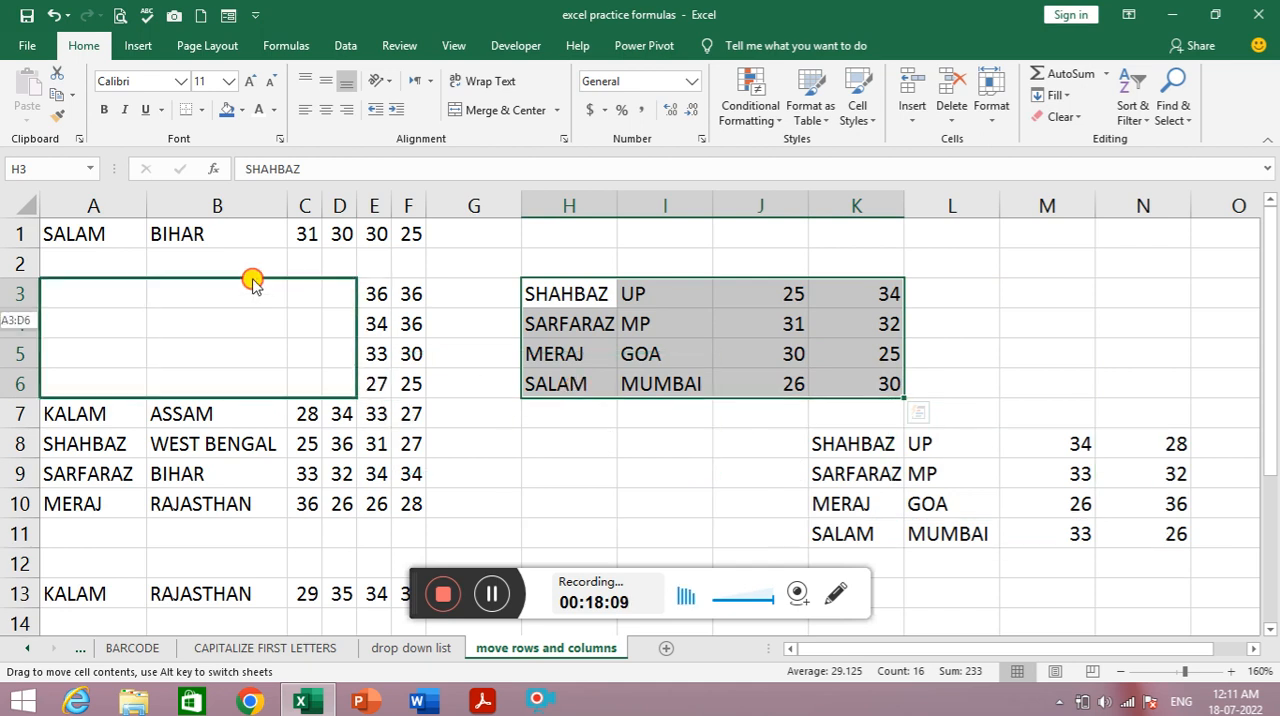
pyautogui.moveTo(253, 283); pyautogui.dragTo(251, 277)
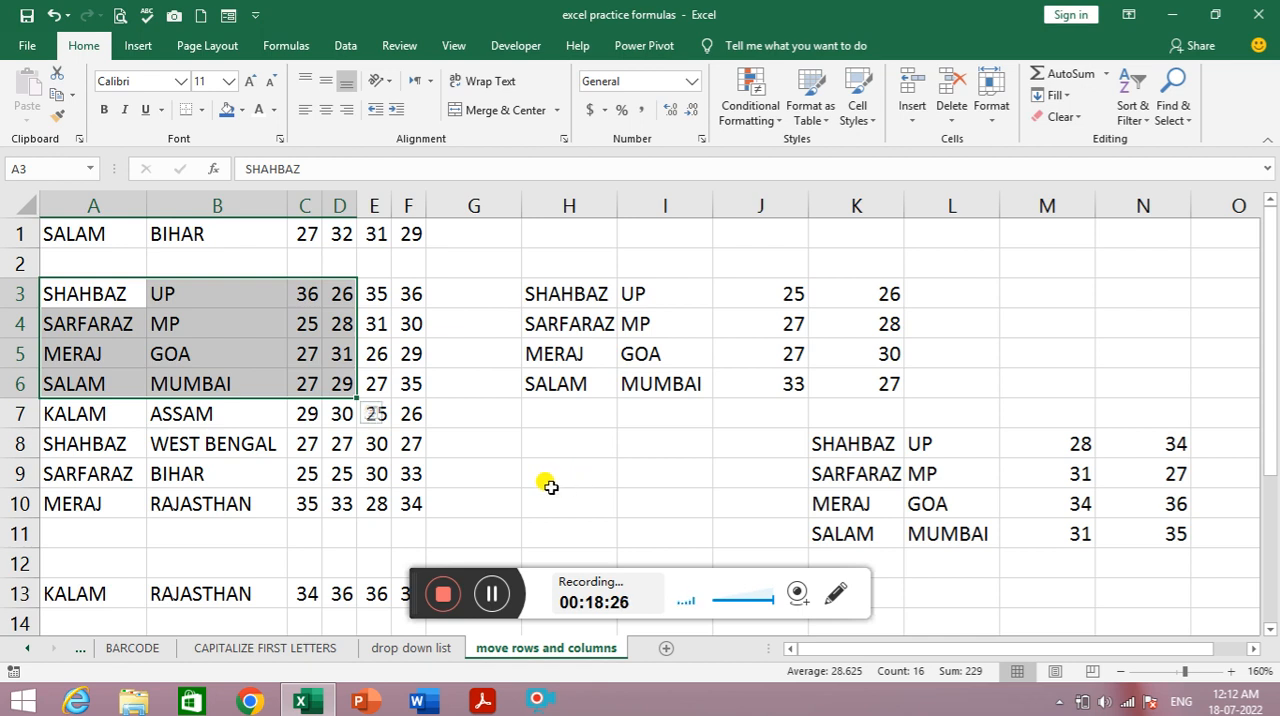
pyautogui.click(444, 588)
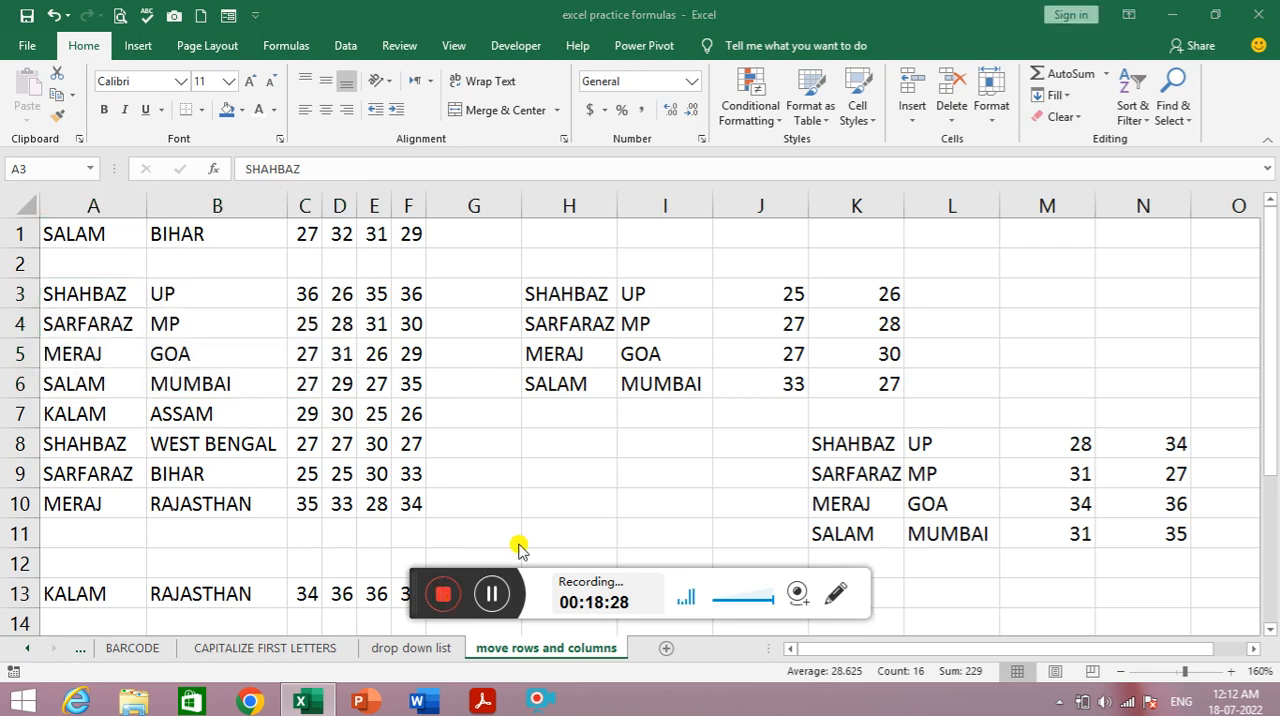